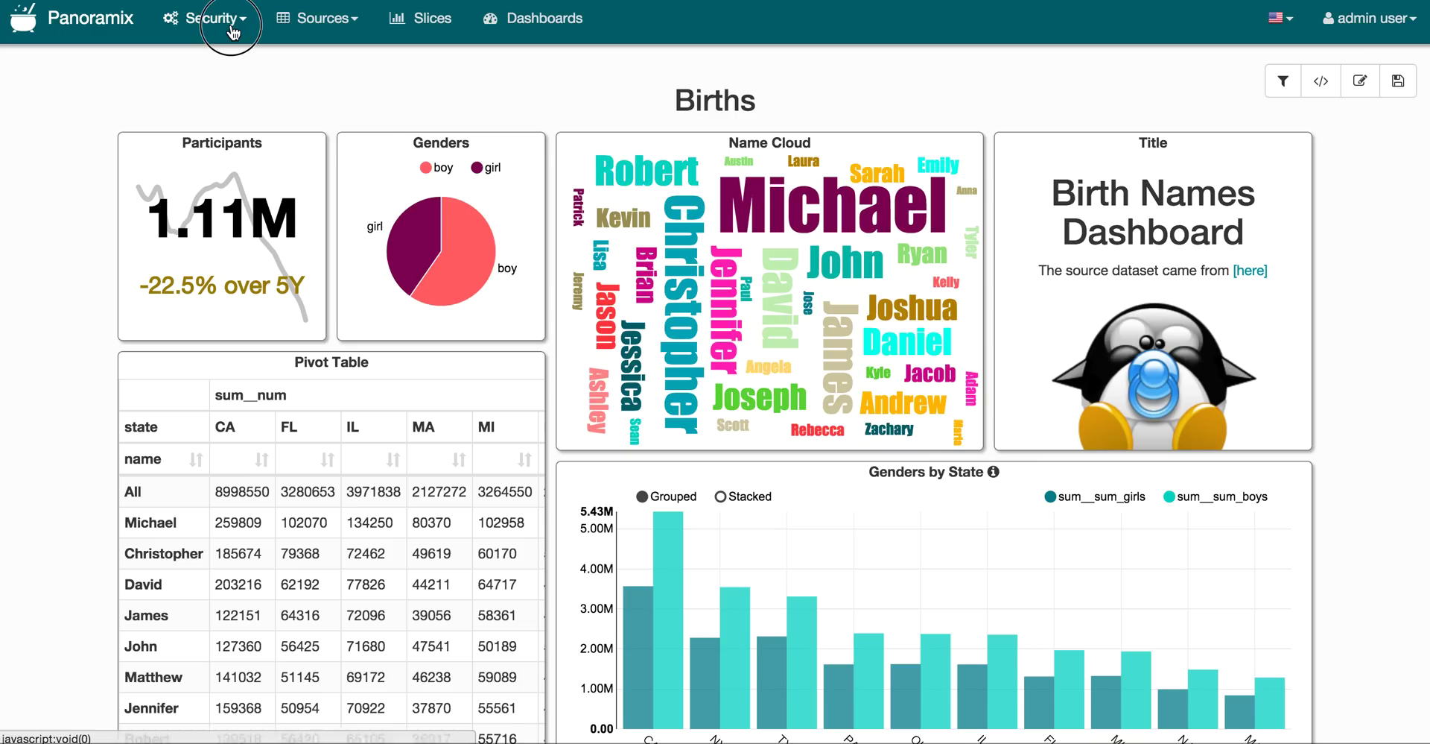
- Check the Security and Sources menus, then open the list of 18 saved slices
{"action": "left_click", "coordinate": [232, 28]}
{"action": "left_click", "coordinate": [300, 30]}
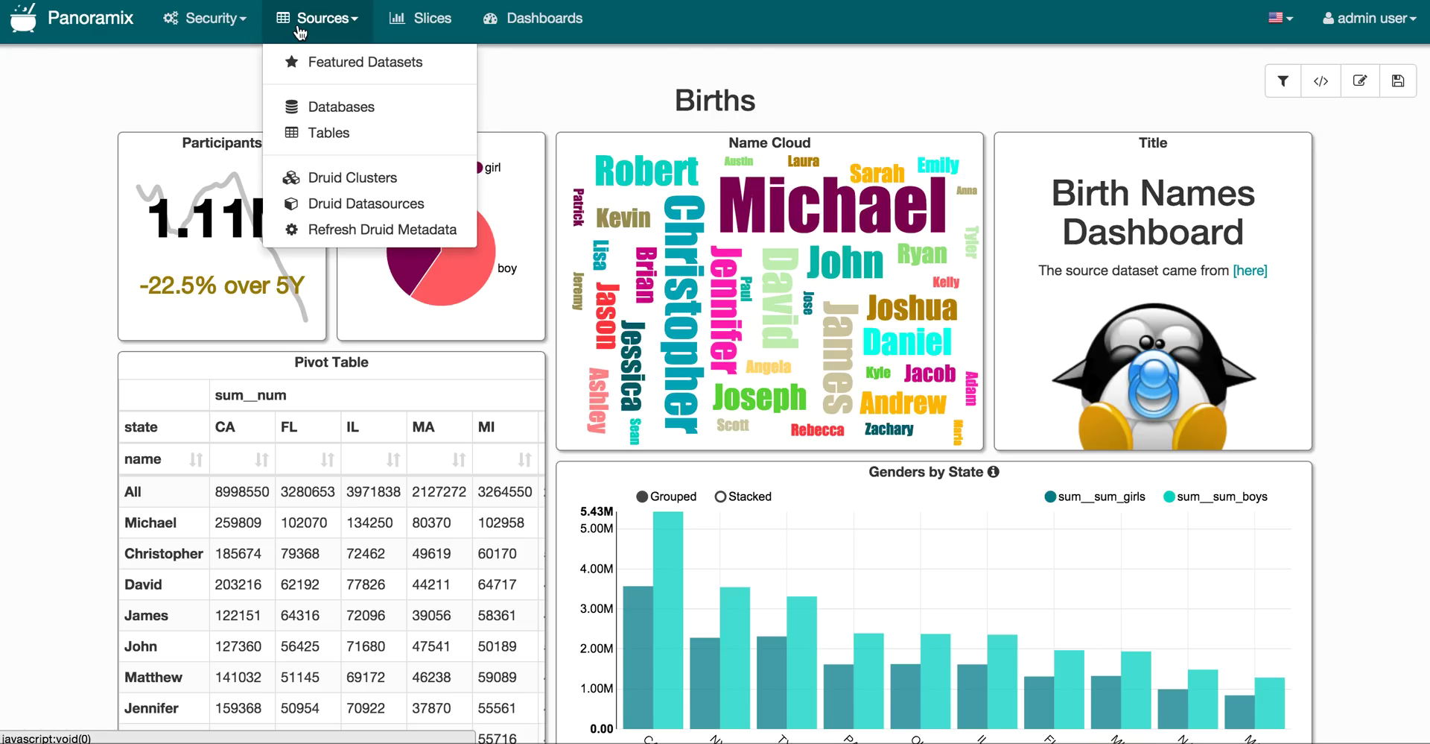
{"action": "left_click", "coordinate": [431, 22]}
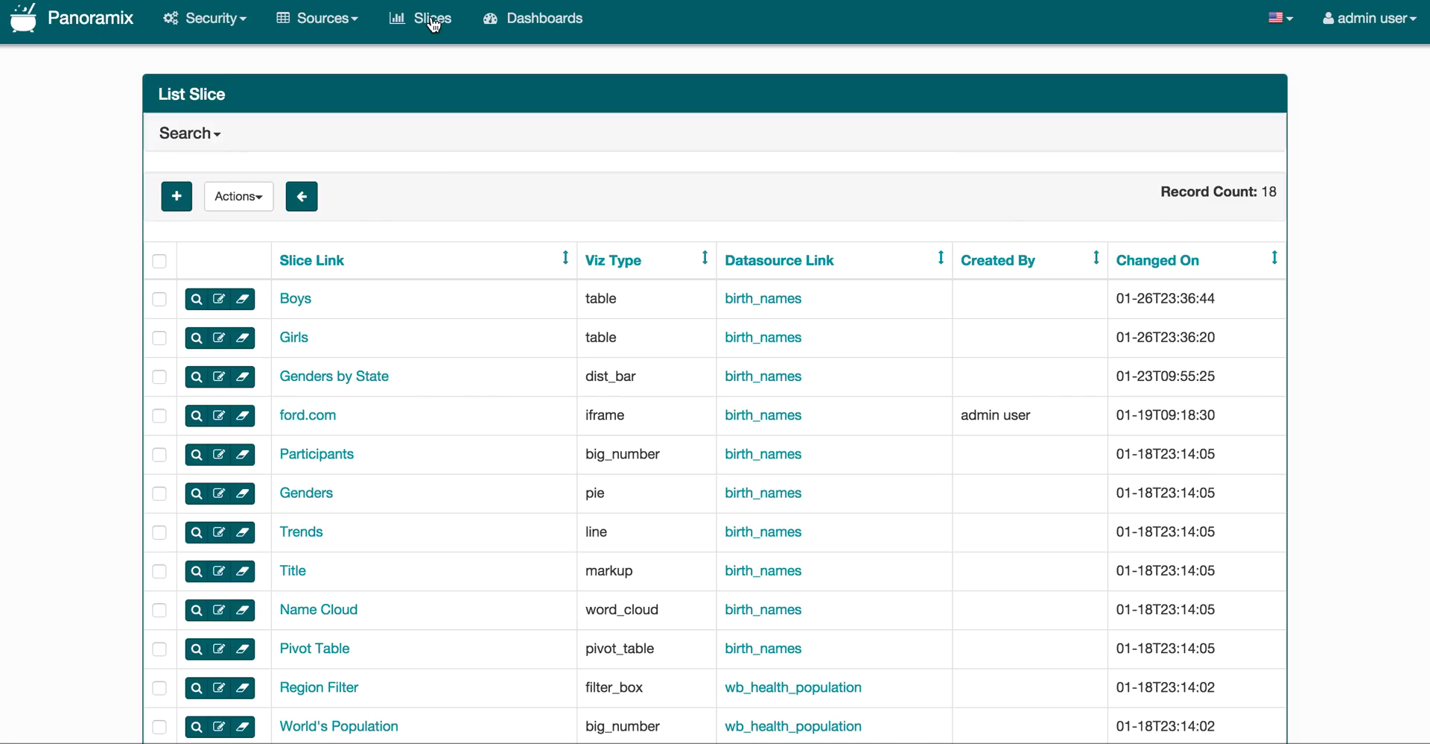
- Go to the Dashboards list and open the World's Health Bank Dashboard
{"action": "left_click", "coordinate": [529, 20]}
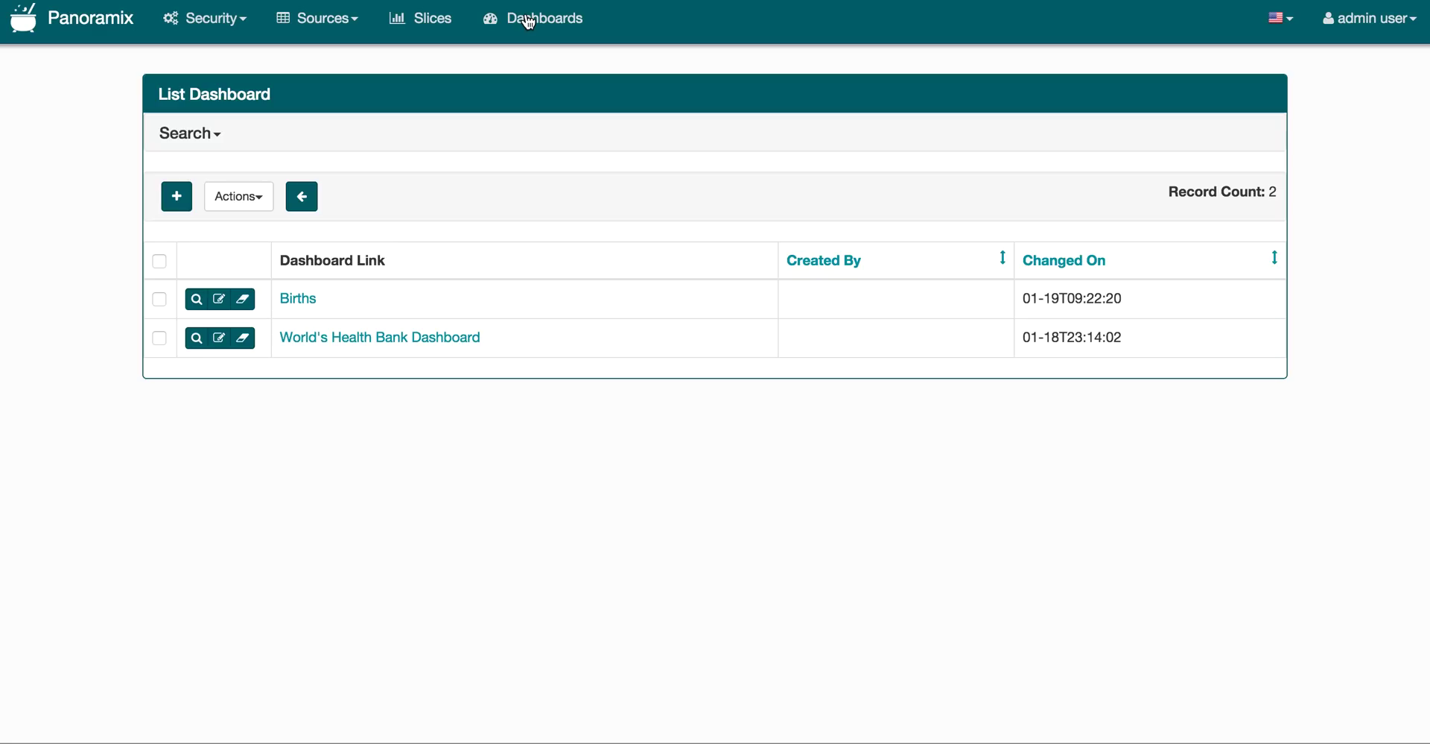
{"action": "left_click", "coordinate": [352, 347]}
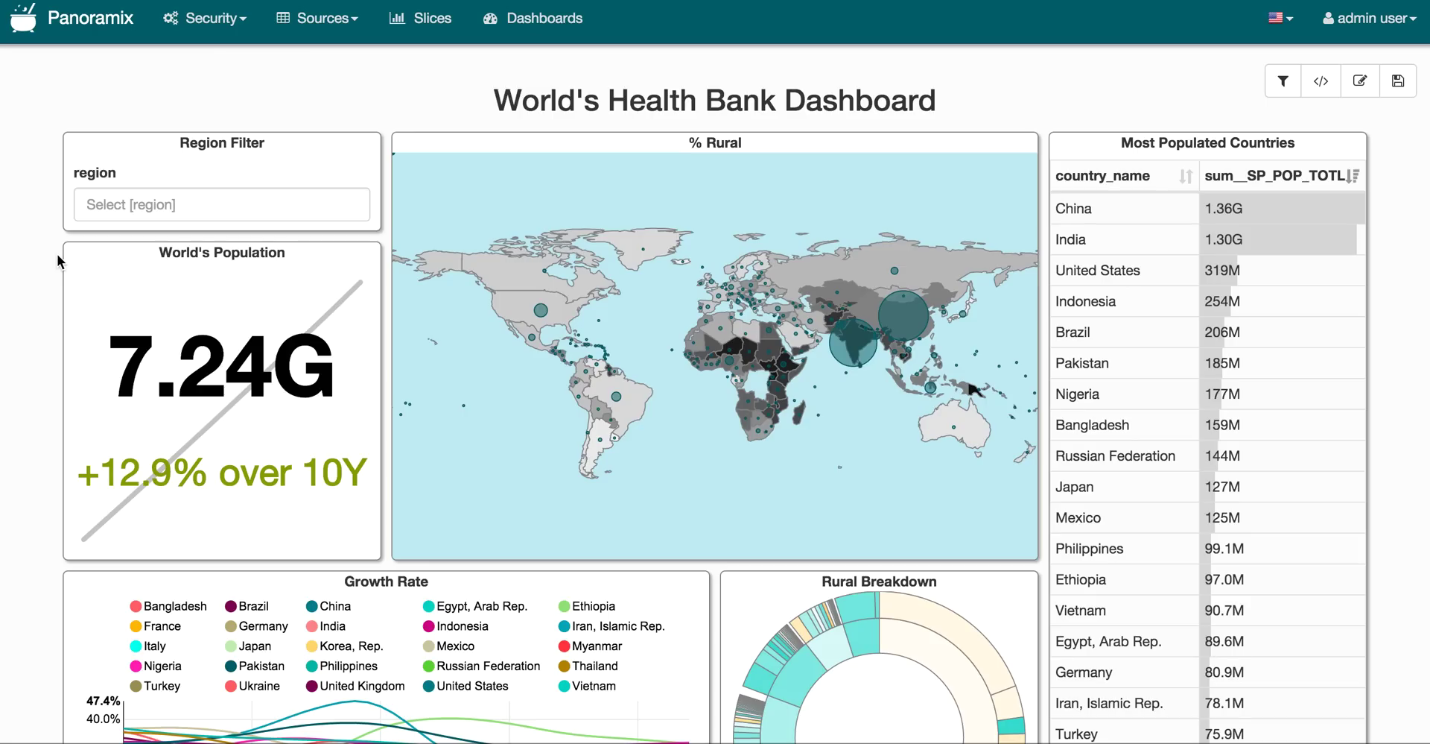
{"action": "scroll", "coordinate": [57, 253], "scroll_direction": "down", "scroll_amount": 8}
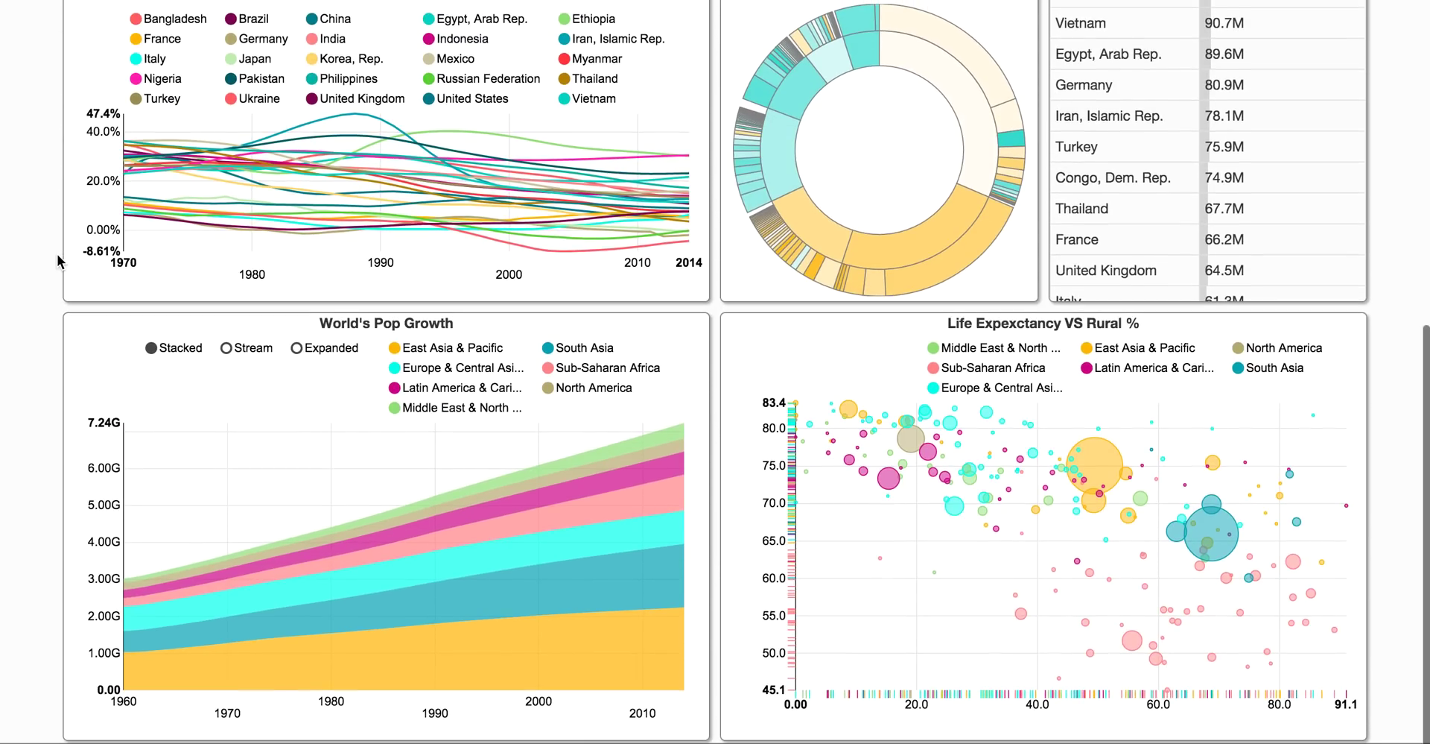
{"action": "scroll", "coordinate": [56, 253], "scroll_direction": "up", "scroll_amount": 8}
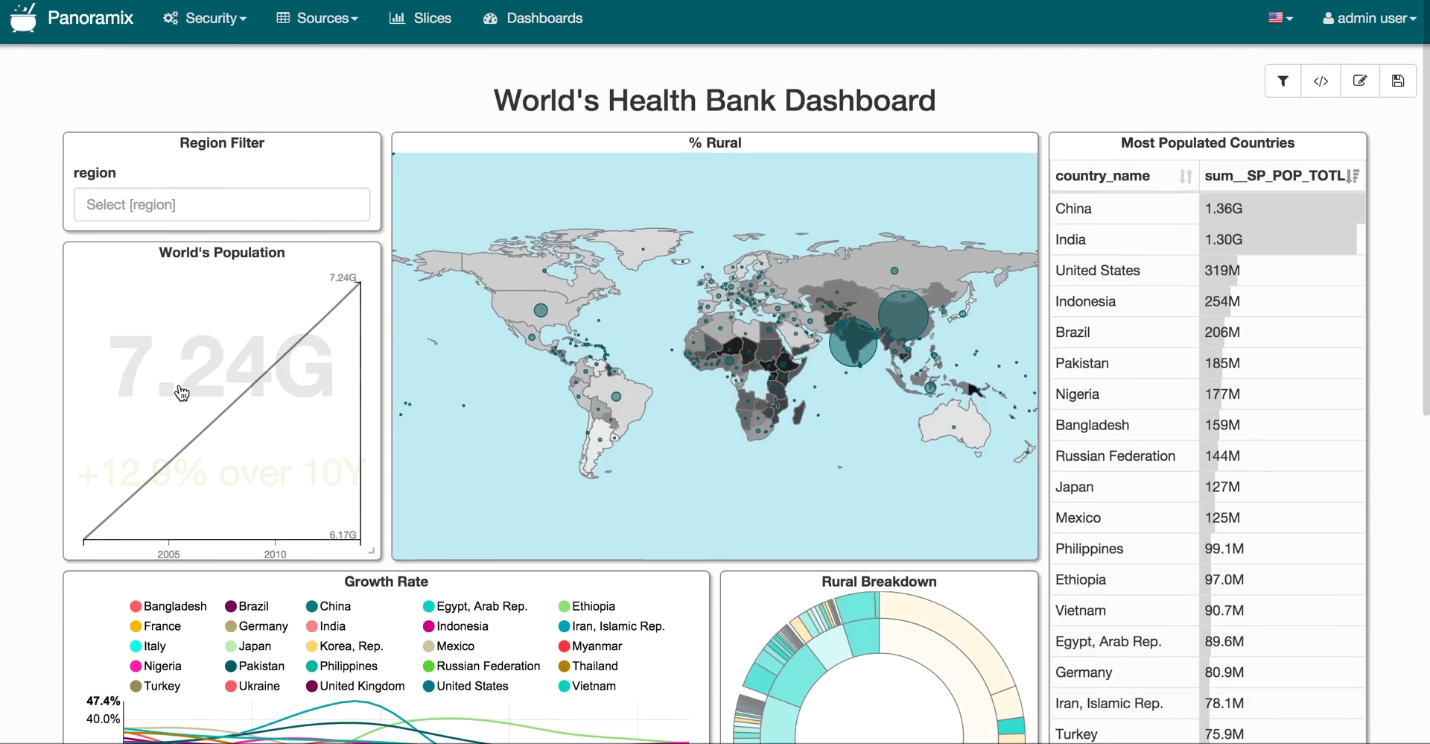
{"action": "mouse_move", "coordinate": [546, 308]}
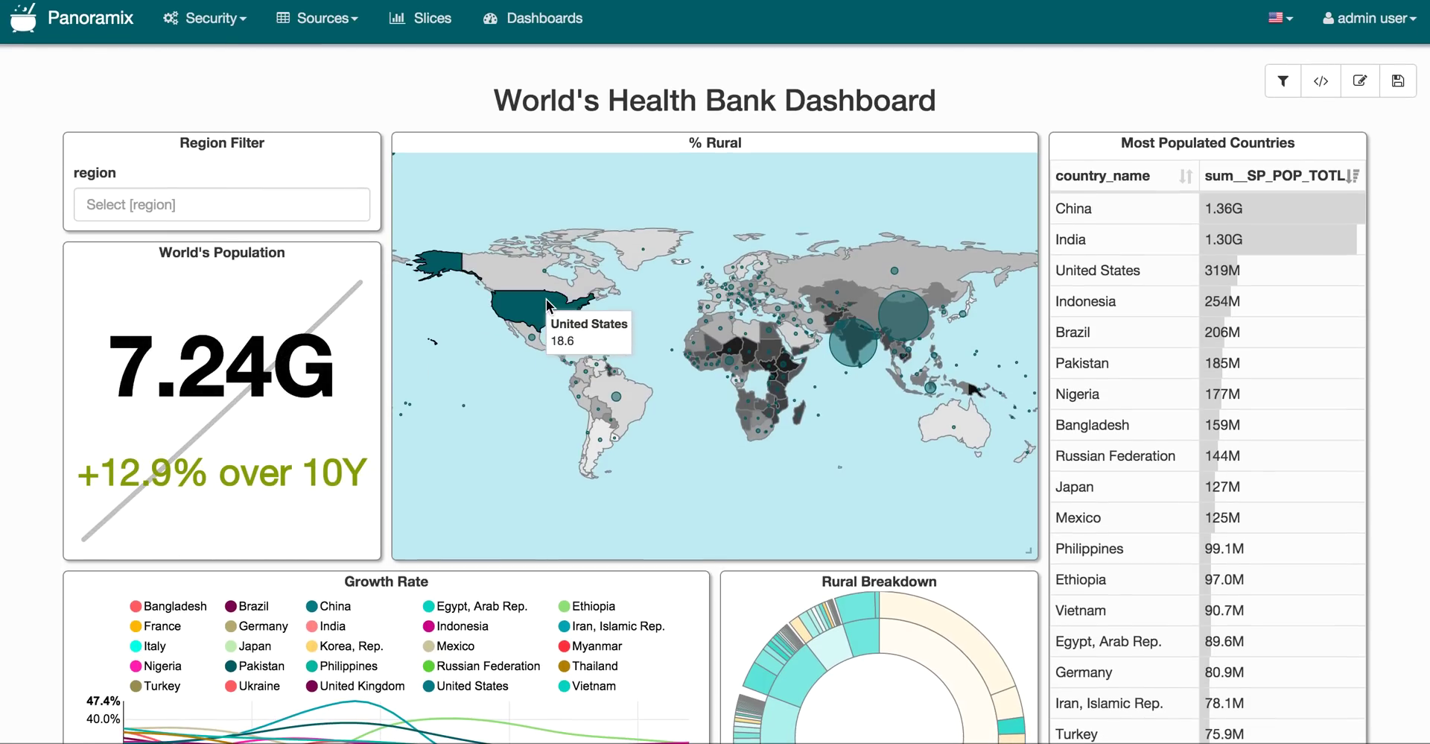
{"action": "mouse_move", "coordinate": [555, 282]}
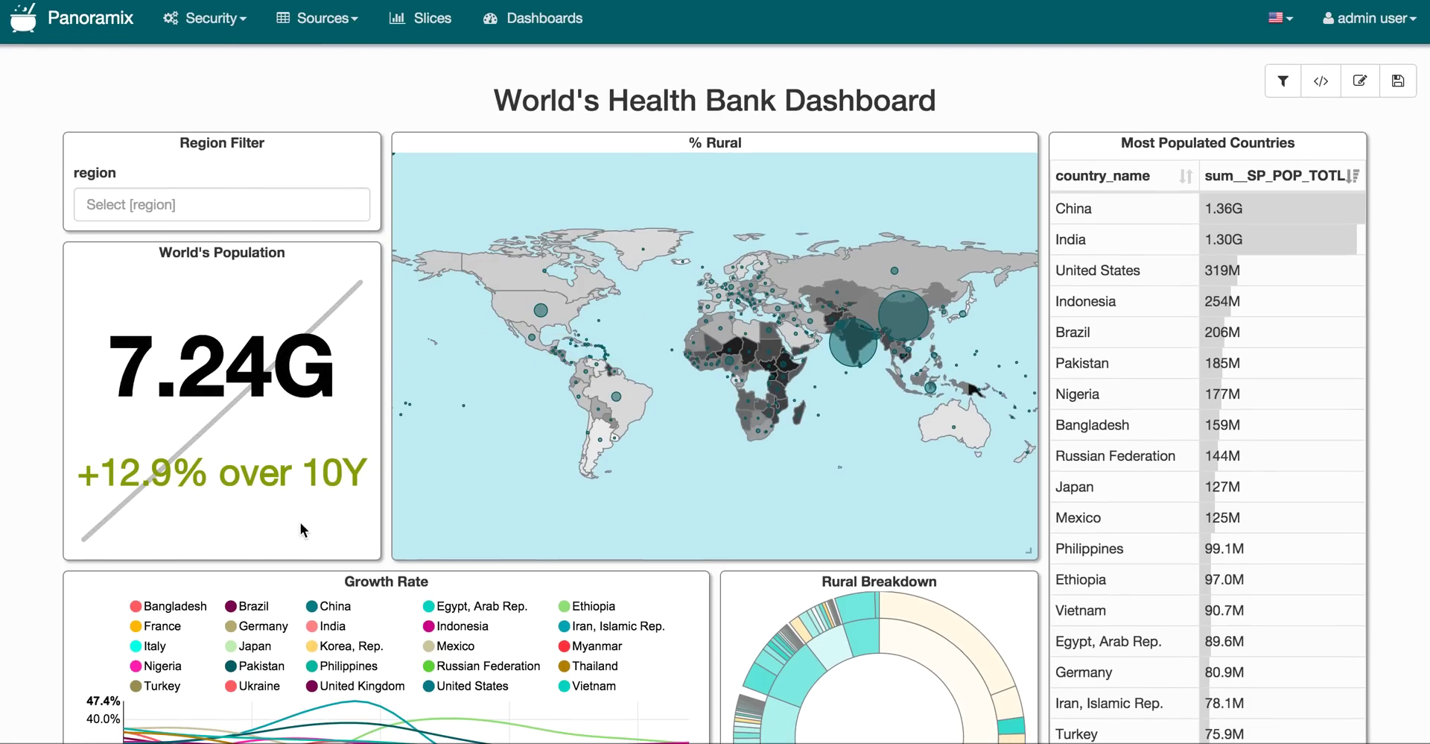
{"action": "scroll", "coordinate": [304, 523], "scroll_direction": "down", "scroll_amount": 5}
{"action": "mouse_move", "coordinate": [326, 558]}
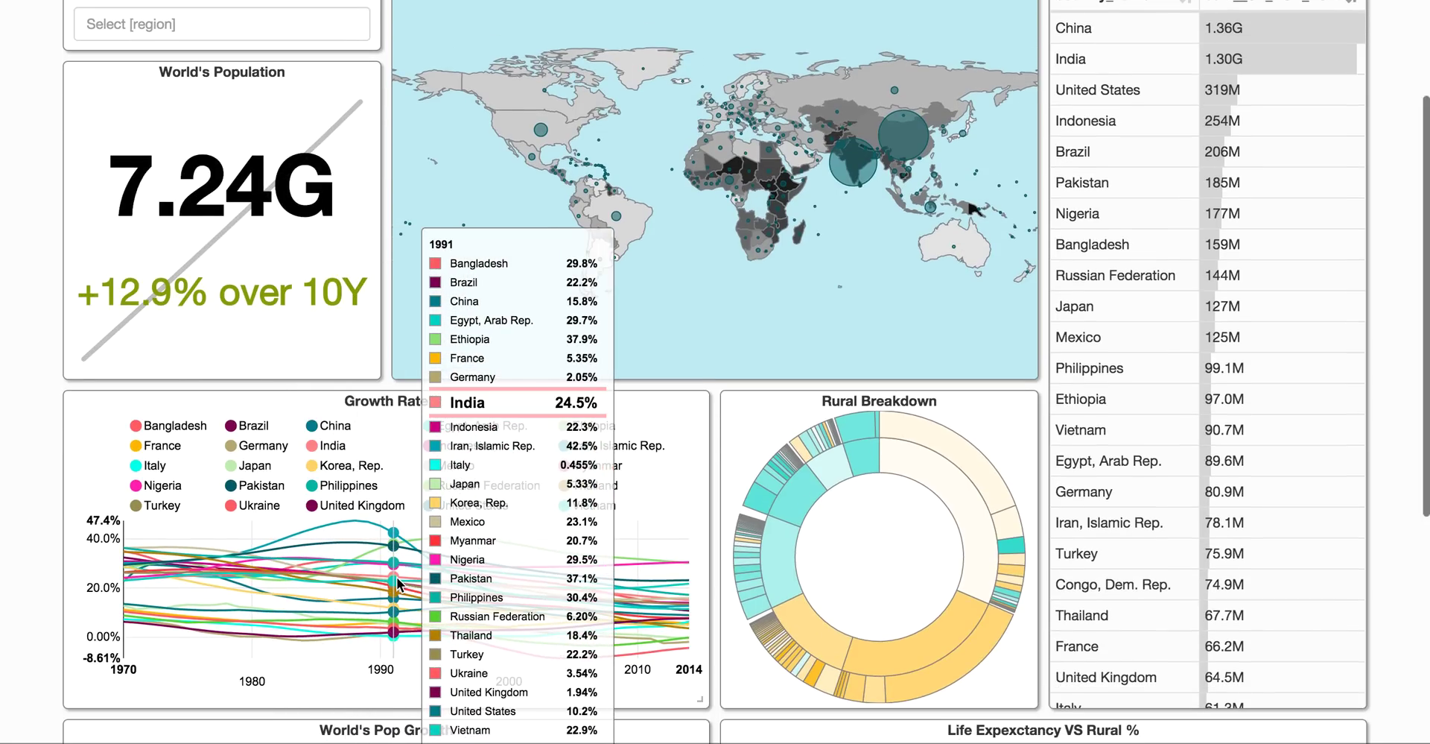
{"action": "mouse_move", "coordinate": [842, 444]}
{"action": "mouse_move", "coordinate": [910, 430]}
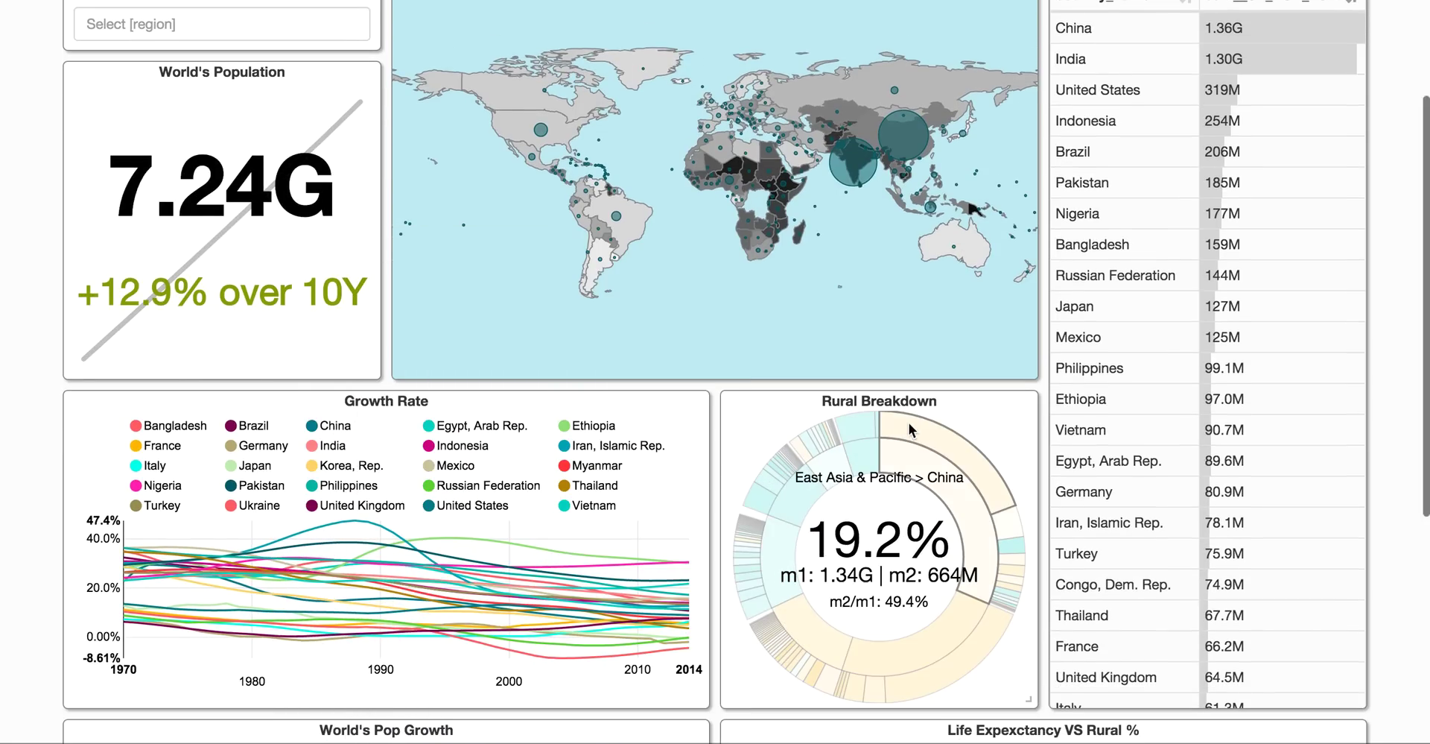
{"action": "mouse_move", "coordinate": [979, 625]}
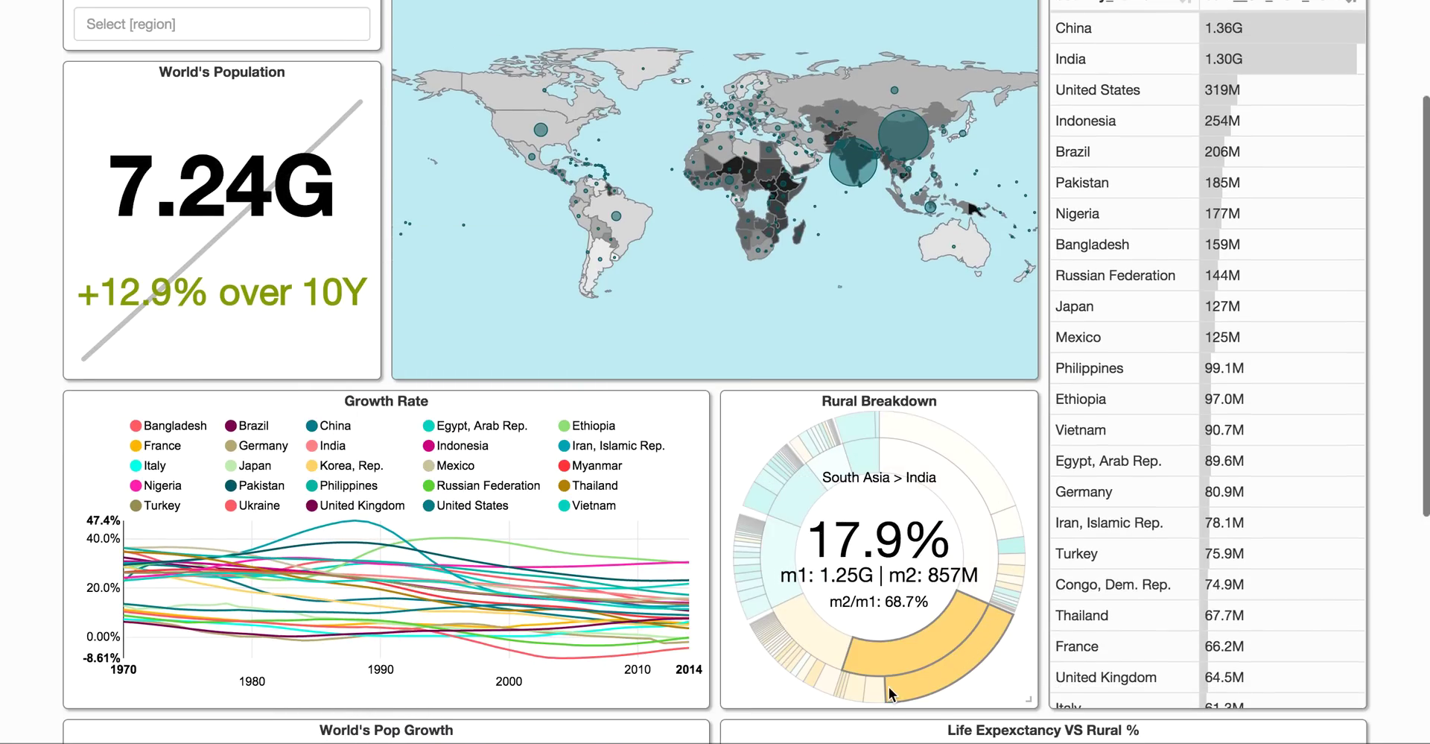
{"action": "mouse_move", "coordinate": [767, 628]}
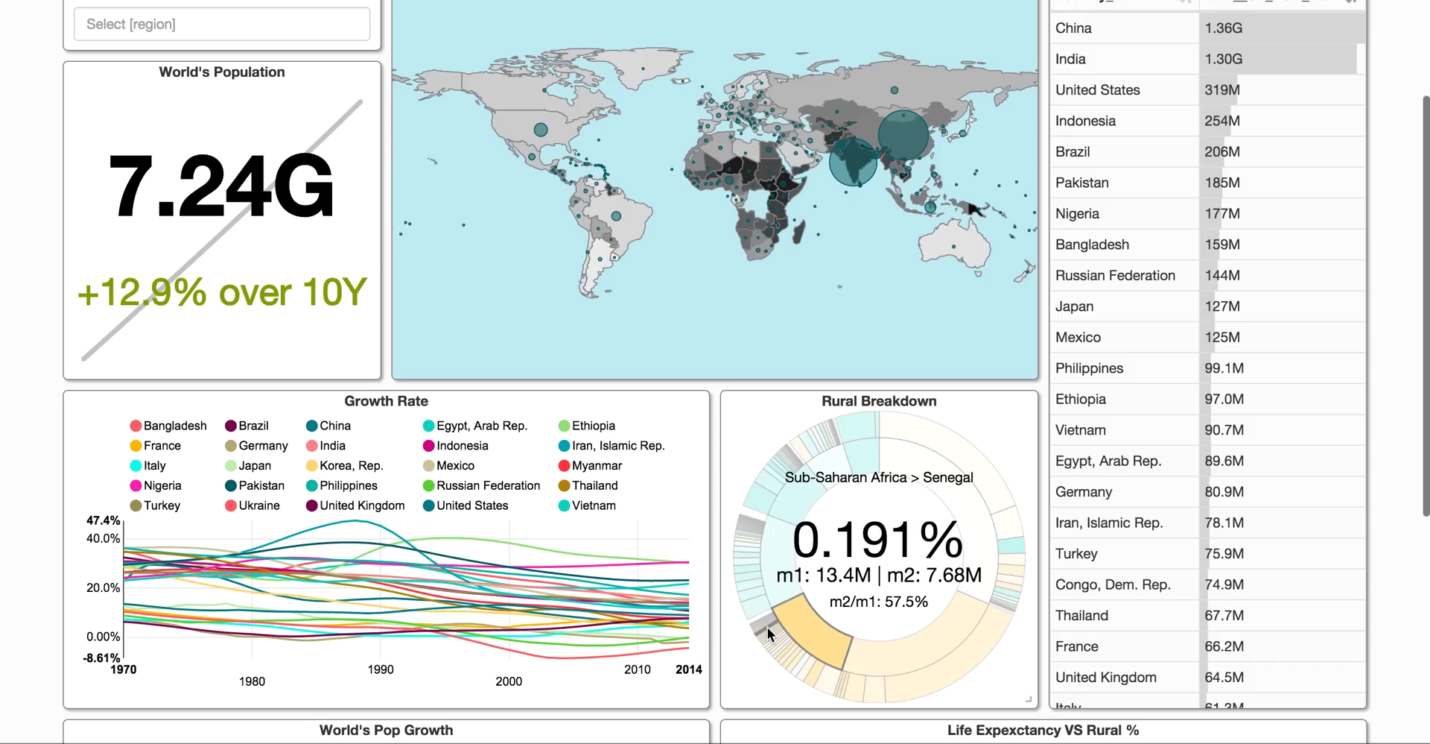
{"action": "scroll", "coordinate": [776, 646], "scroll_direction": "down", "scroll_amount": 5}
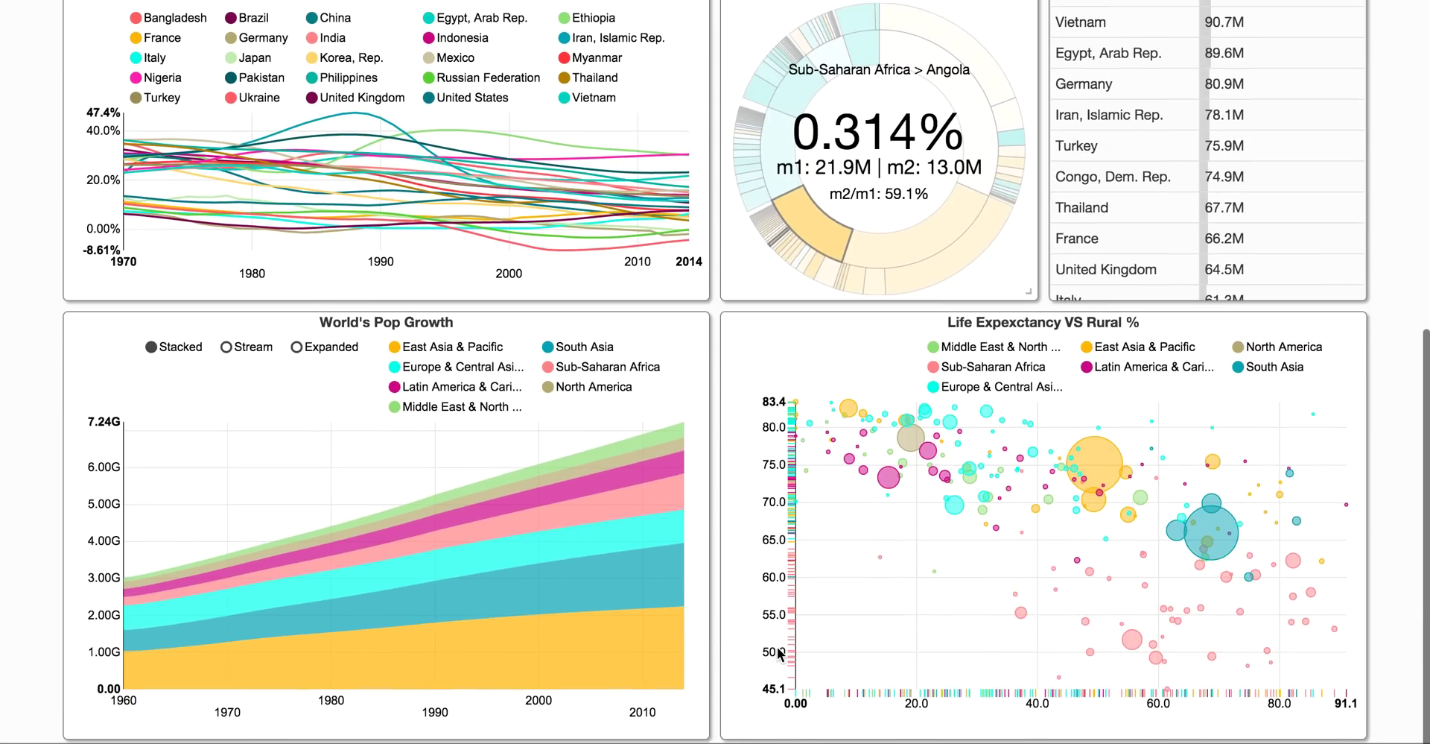
{"action": "mouse_move", "coordinate": [574, 495]}
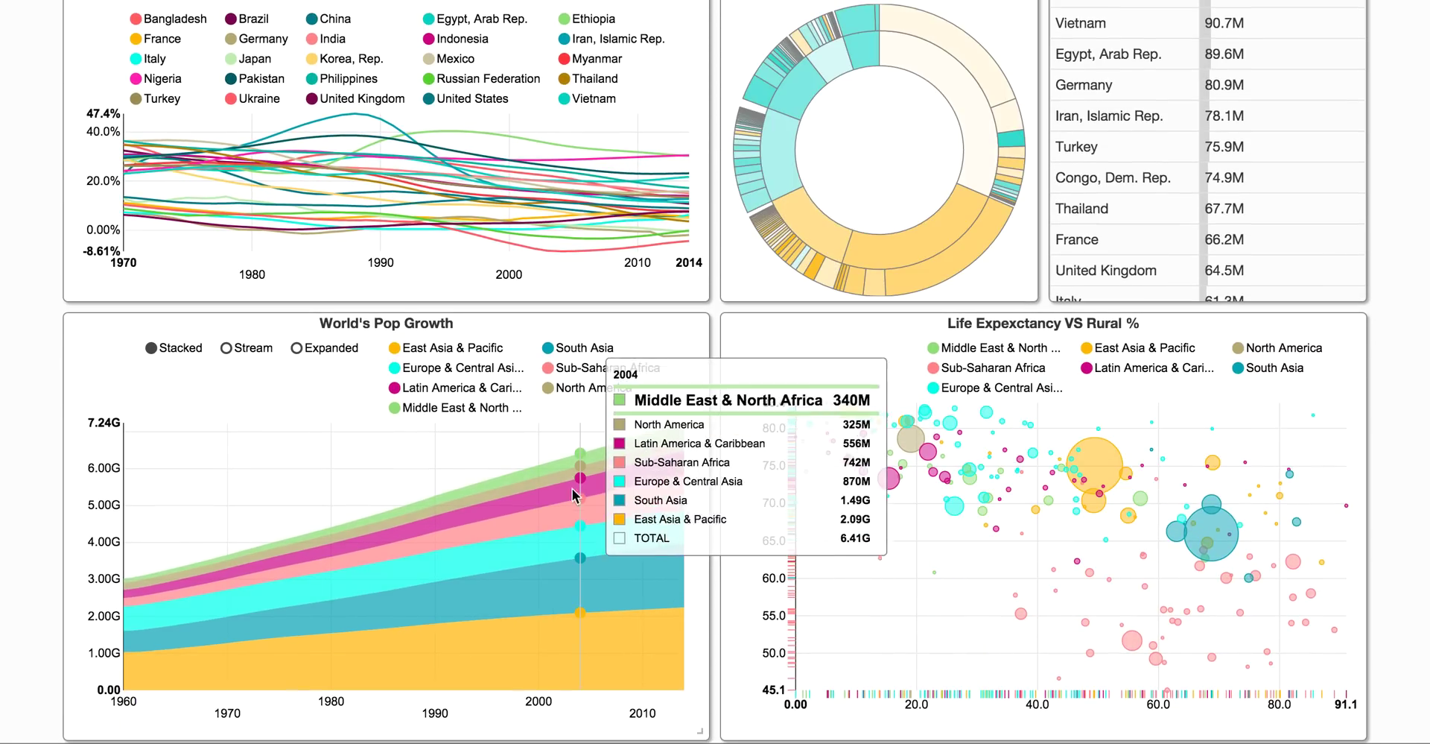
{"action": "scroll", "coordinate": [568, 507], "scroll_direction": "up", "scroll_amount": 7}
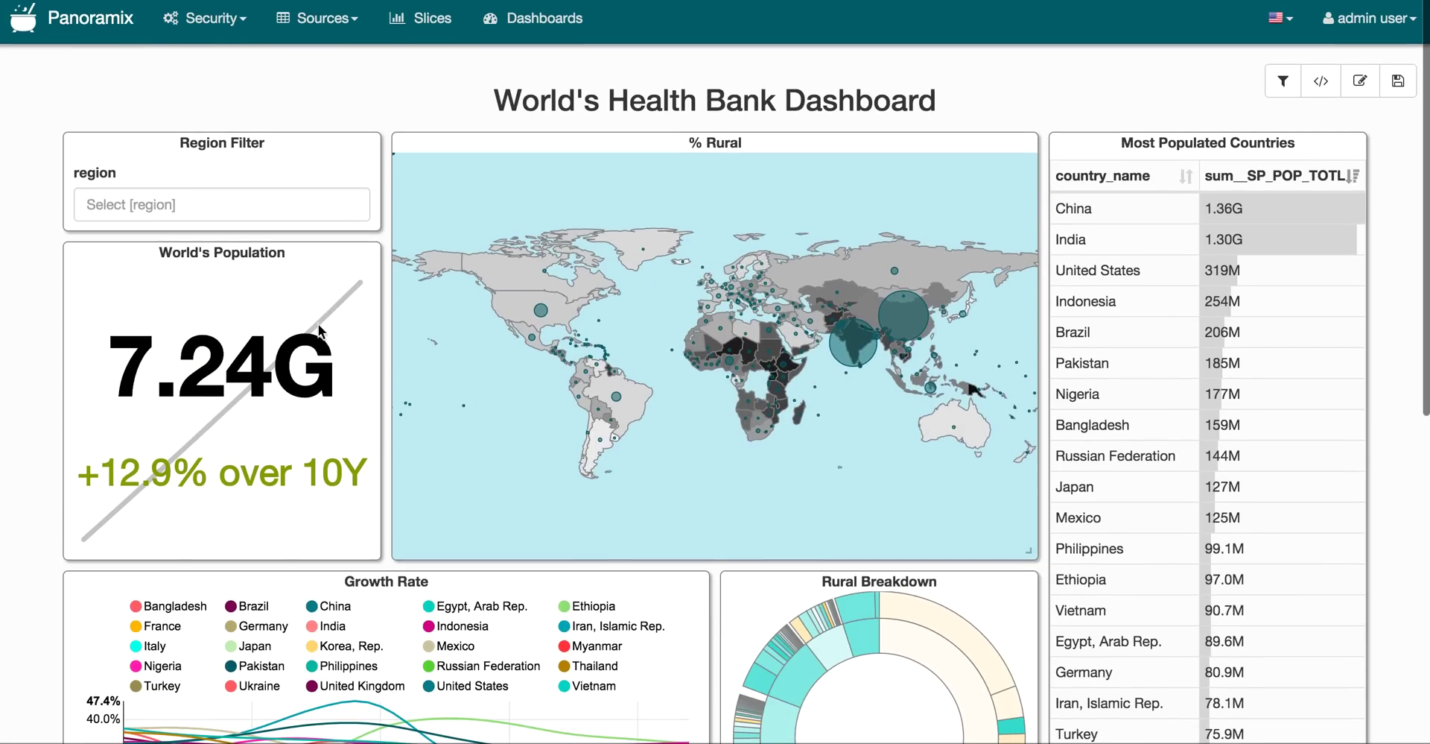
- Filter the dashboard's Region Filter to Sub-Saharan Africa and Europe & Central Asia
{"action": "left_click", "coordinate": [198, 203]}
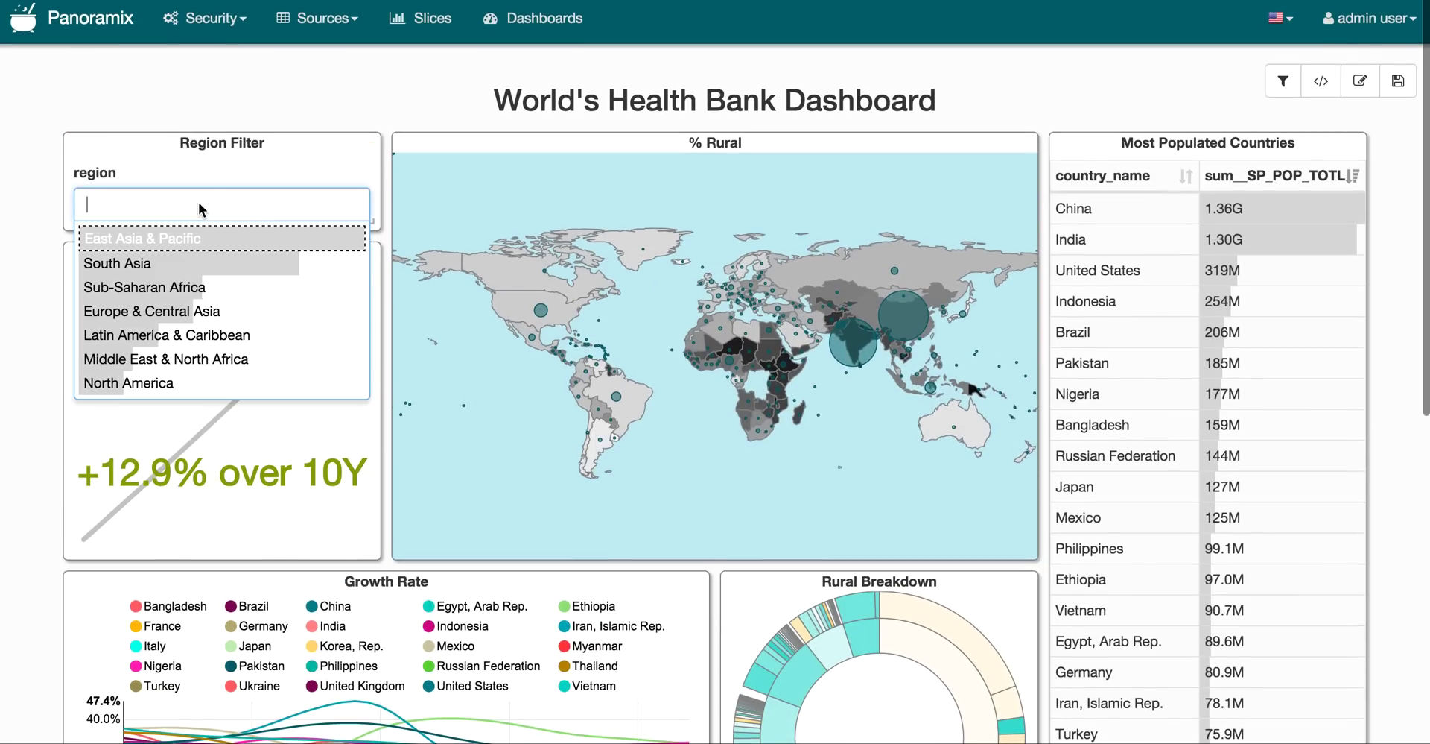
{"action": "left_click", "coordinate": [197, 290]}
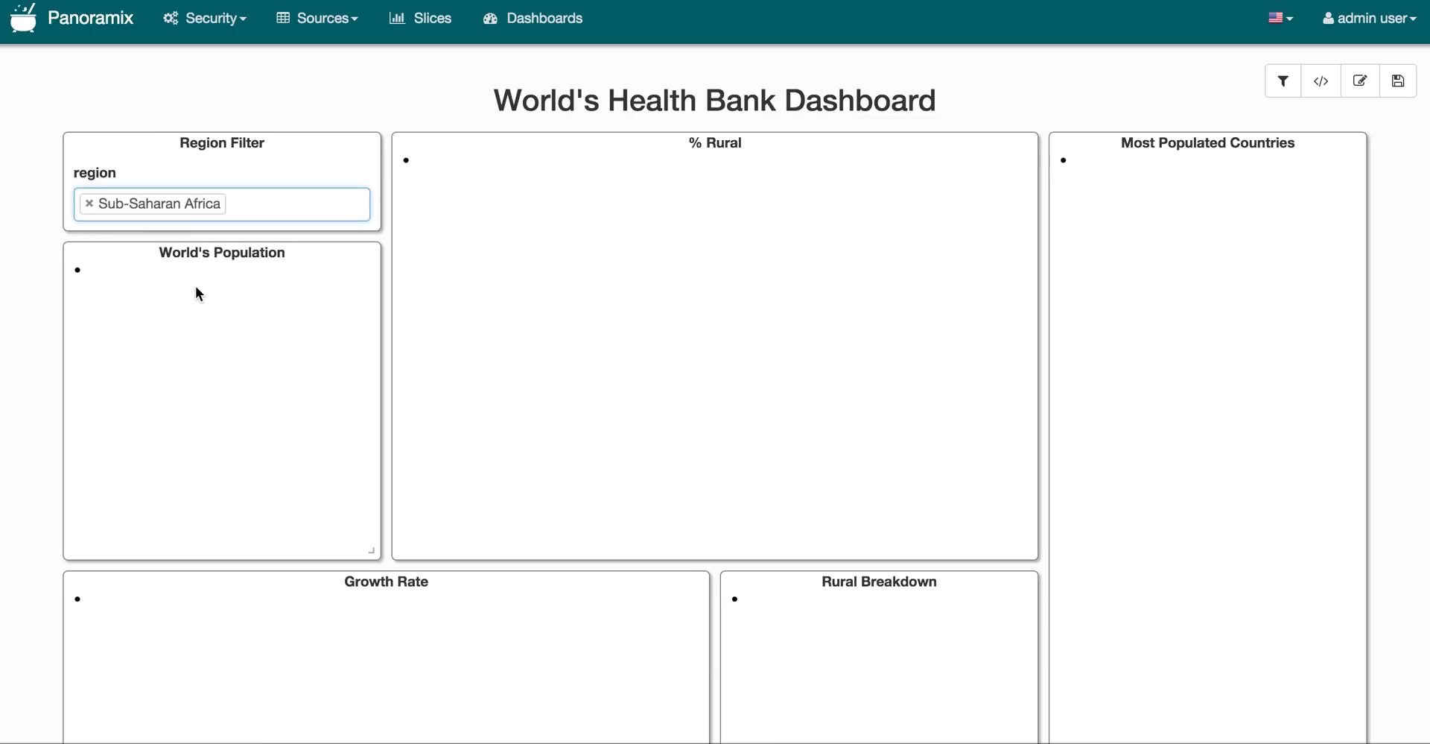
{"action": "left_click", "coordinate": [286, 209]}
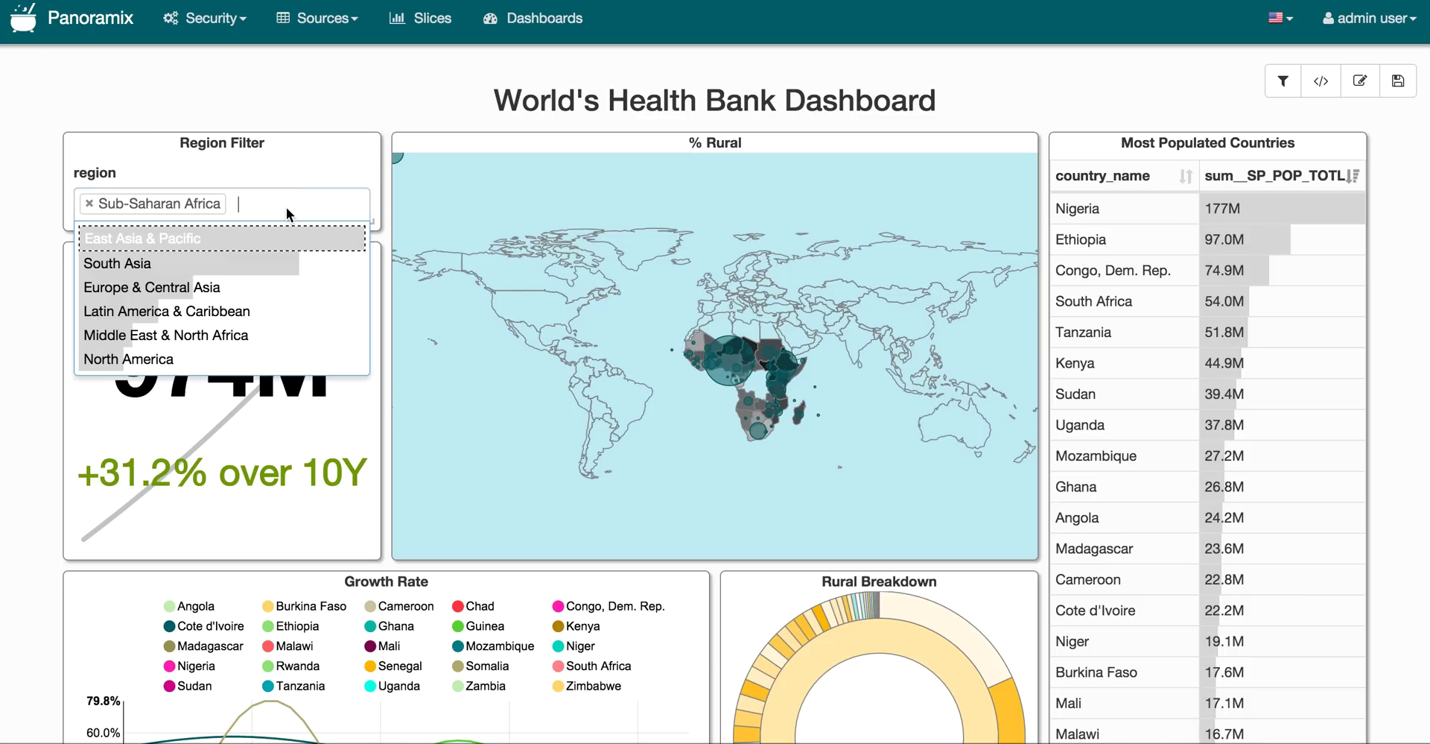
{"action": "left_click", "coordinate": [298, 286]}
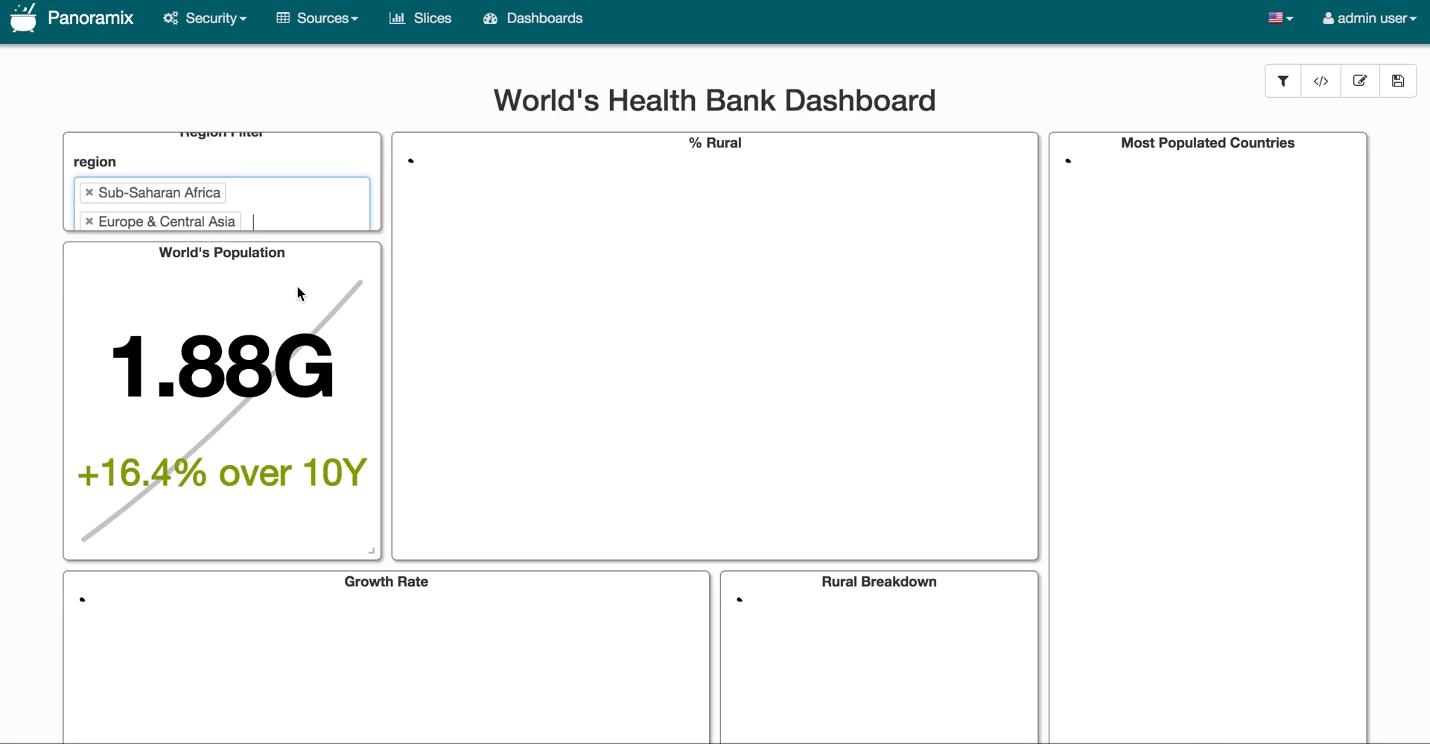
- Hide Sub-Saharan Africa from the Life Expectancy scatter via its legend
{"action": "scroll", "coordinate": [297, 284], "scroll_direction": "down", "scroll_amount": 7}
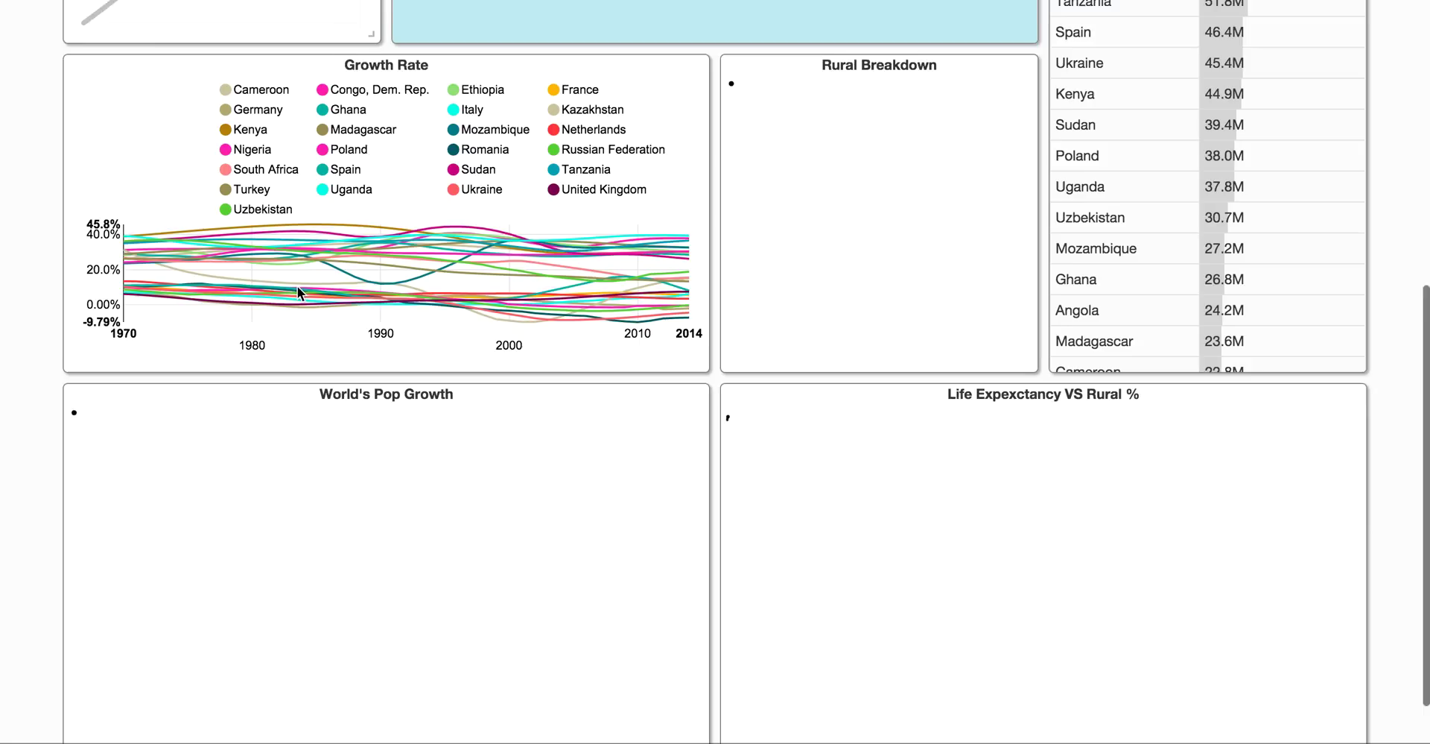
{"action": "scroll", "coordinate": [298, 284], "scroll_direction": "down", "scroll_amount": 1}
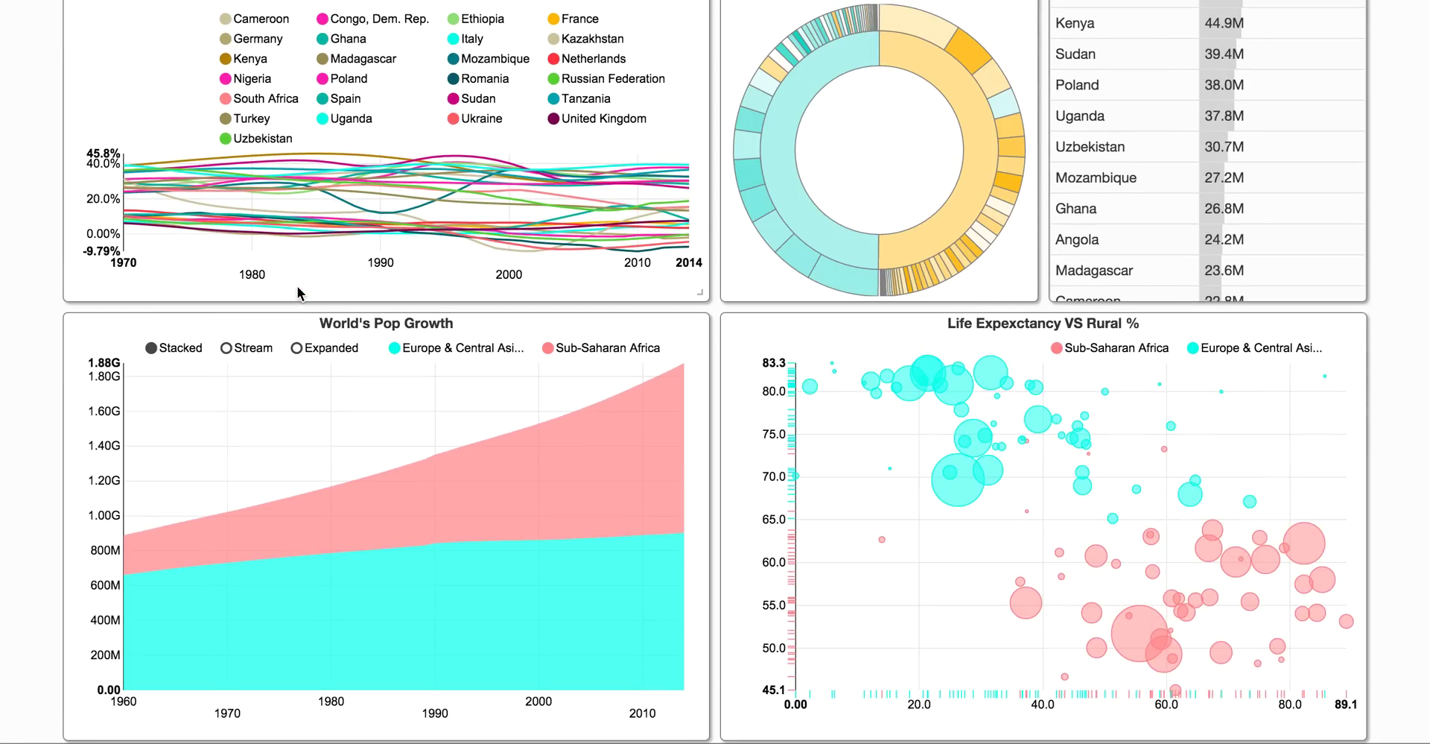
{"action": "left_click", "coordinate": [1121, 356]}
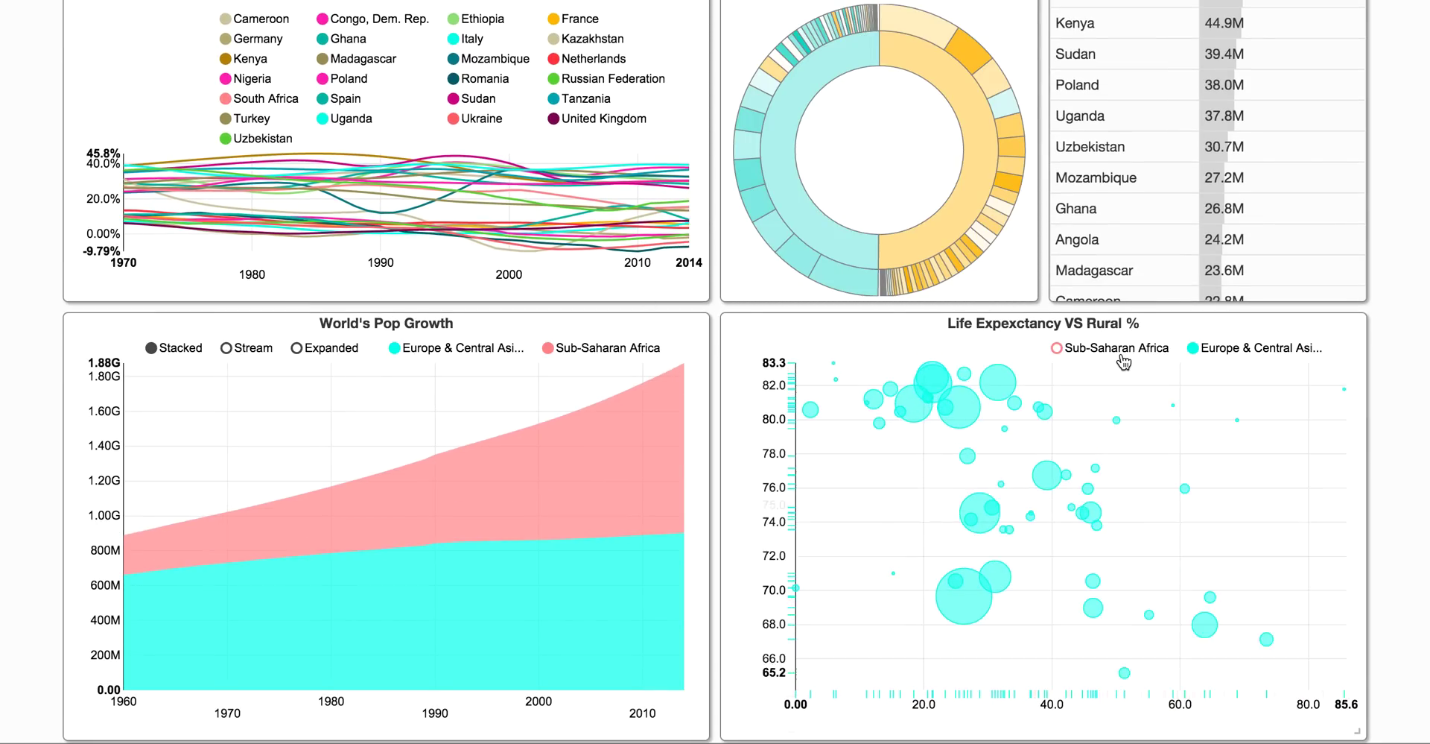
{"action": "scroll", "coordinate": [261, 237], "scroll_direction": "up", "scroll_amount": 8}
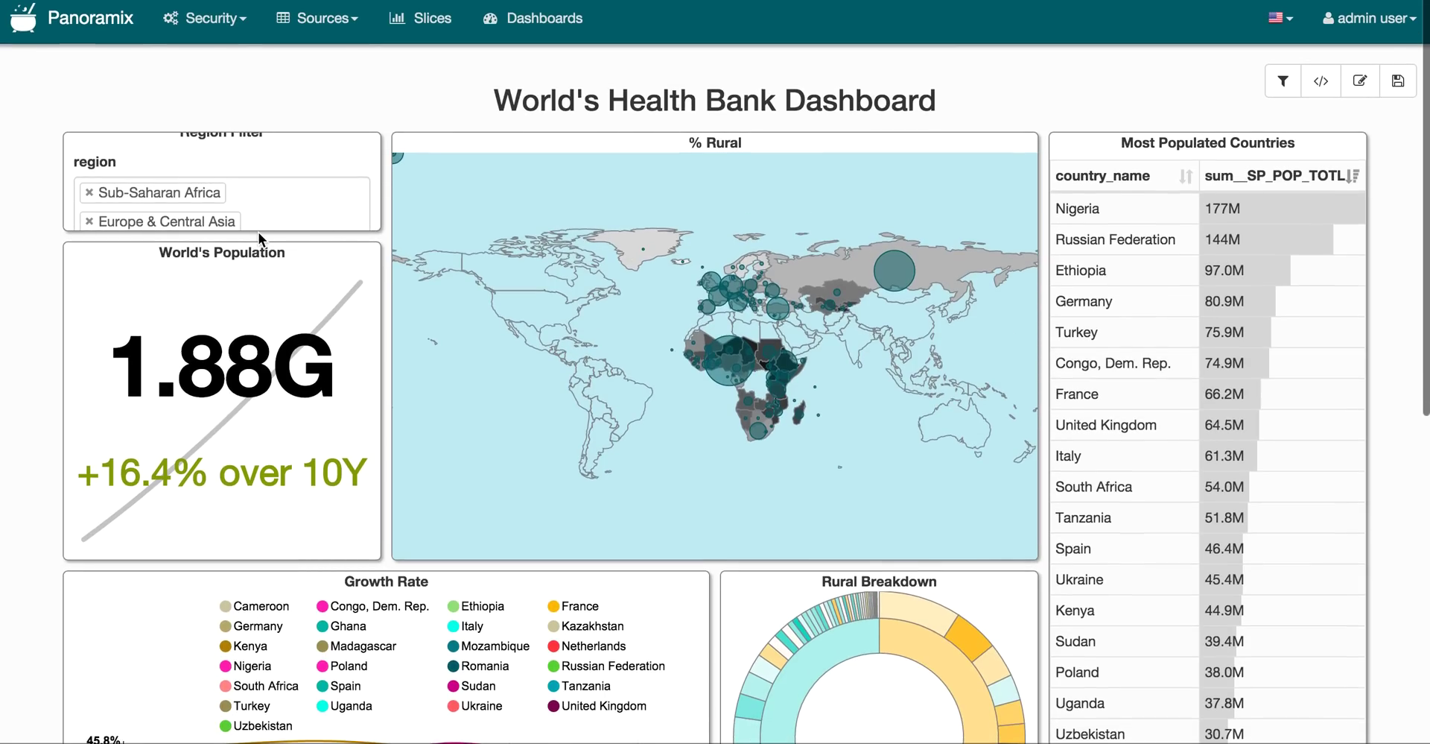
{"action": "left_click", "coordinate": [529, 22]}
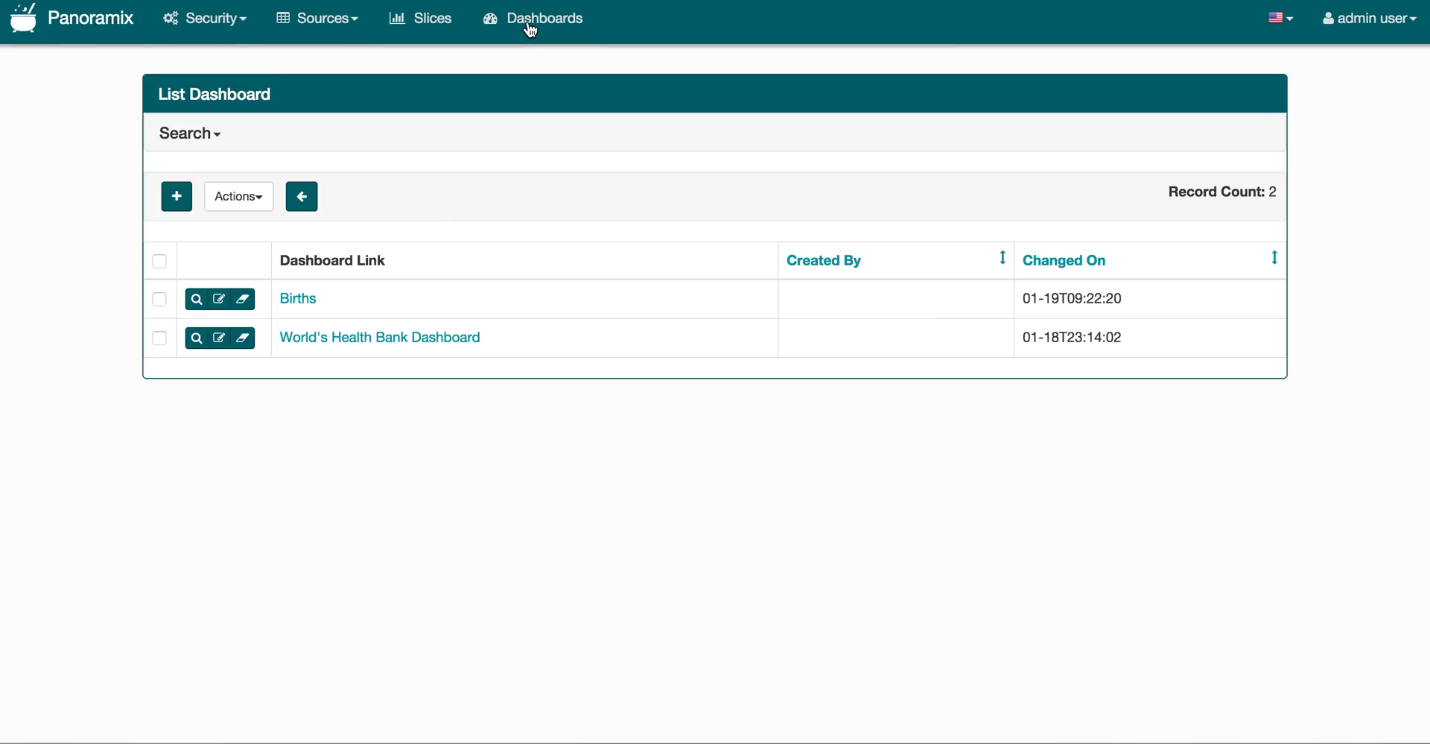
{"action": "left_click", "coordinate": [306, 302]}
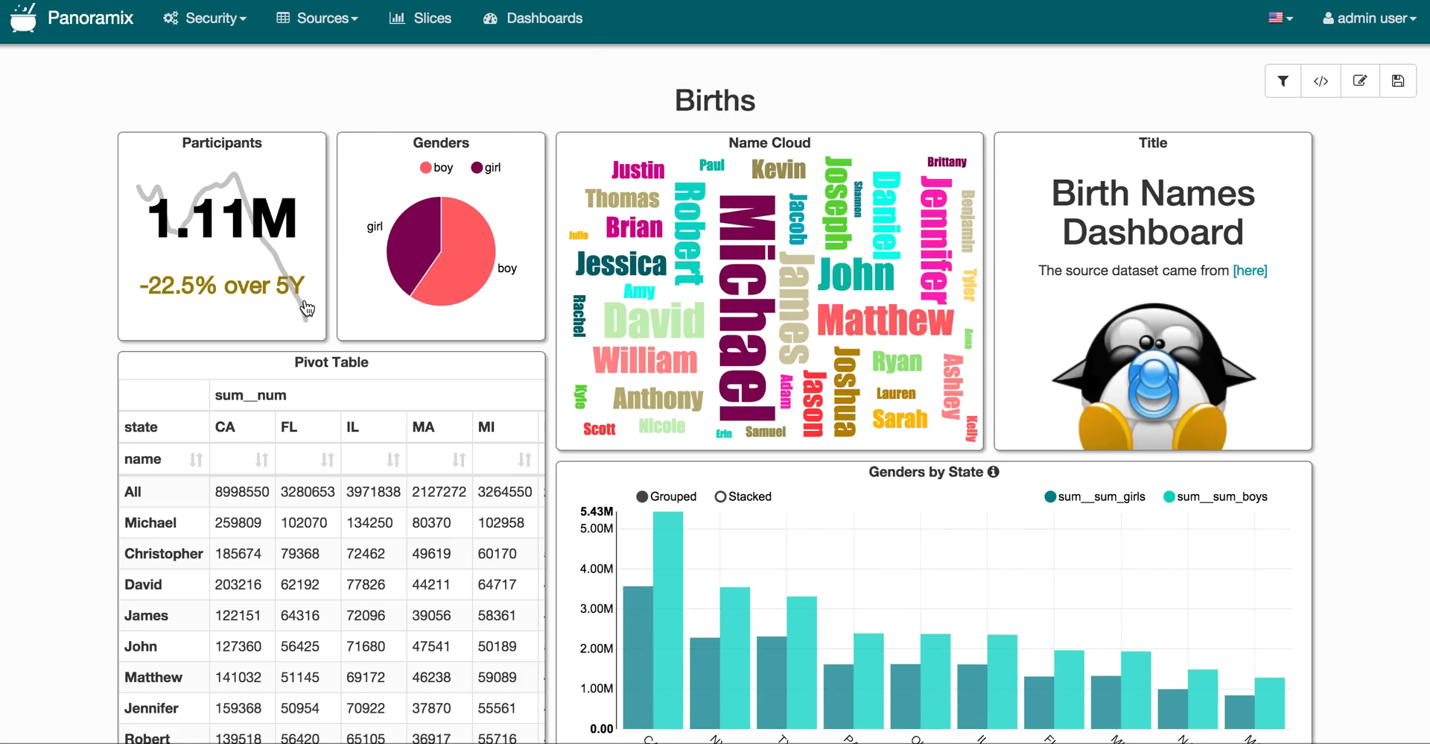
{"action": "scroll", "coordinate": [286, 526], "scroll_direction": "down", "scroll_amount": 7}
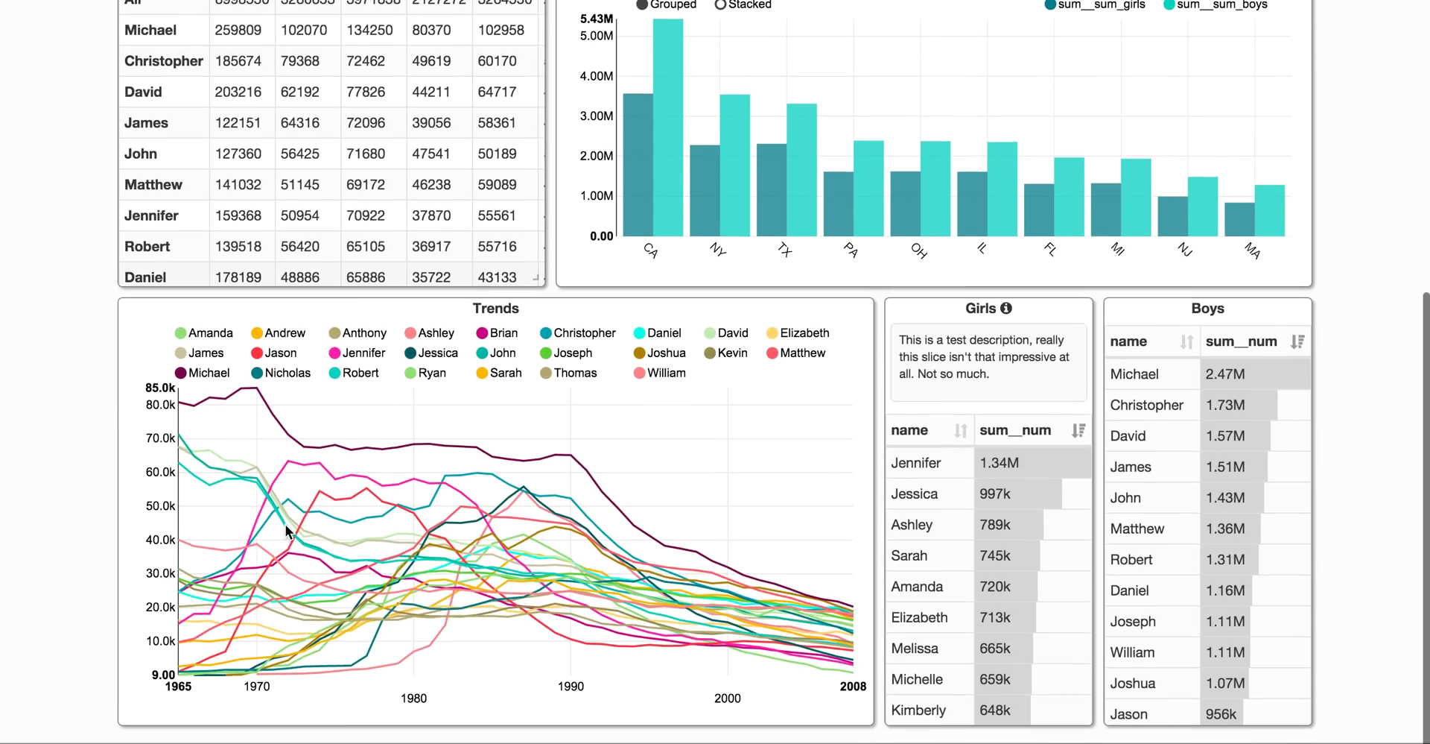
{"action": "scroll", "coordinate": [302, 486], "scroll_direction": "up", "scroll_amount": 5}
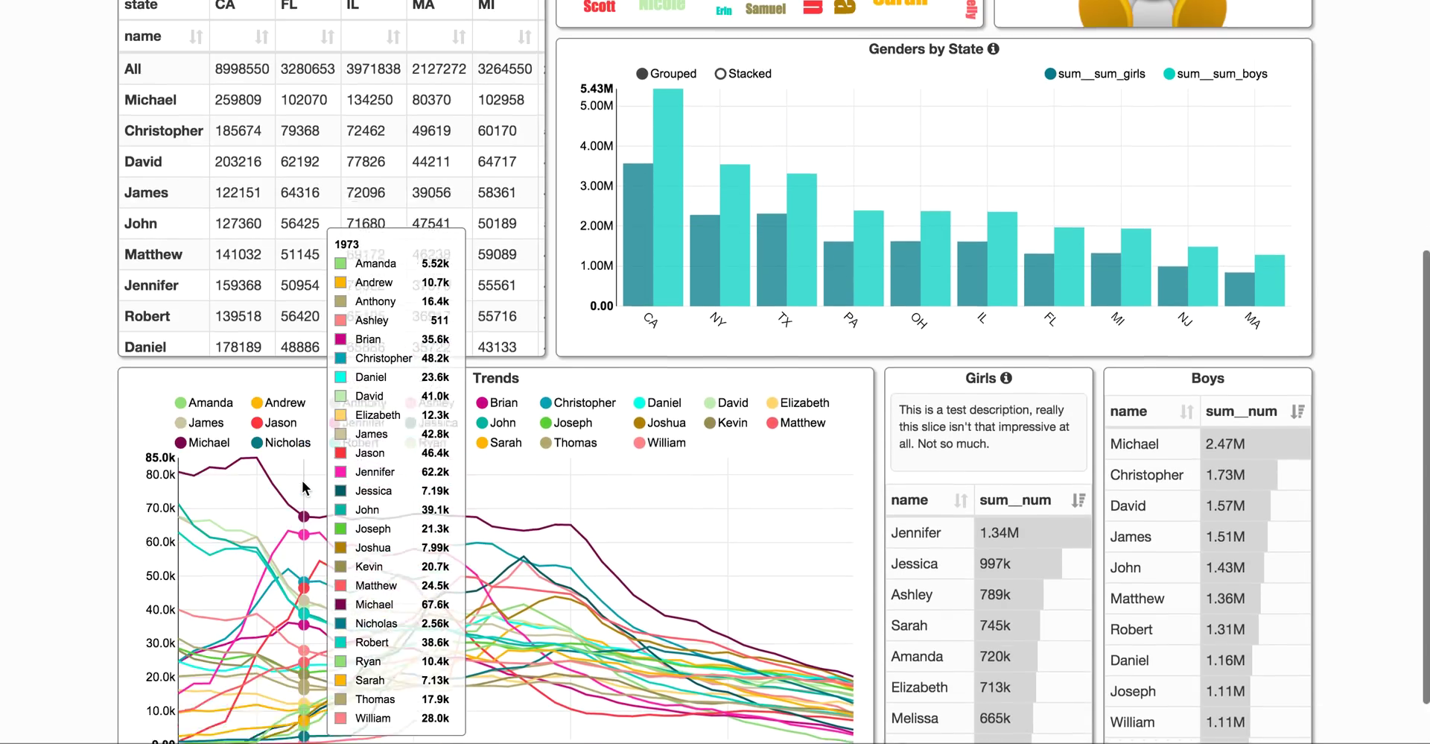
{"action": "scroll", "coordinate": [302, 486], "scroll_direction": "up", "scroll_amount": 1}
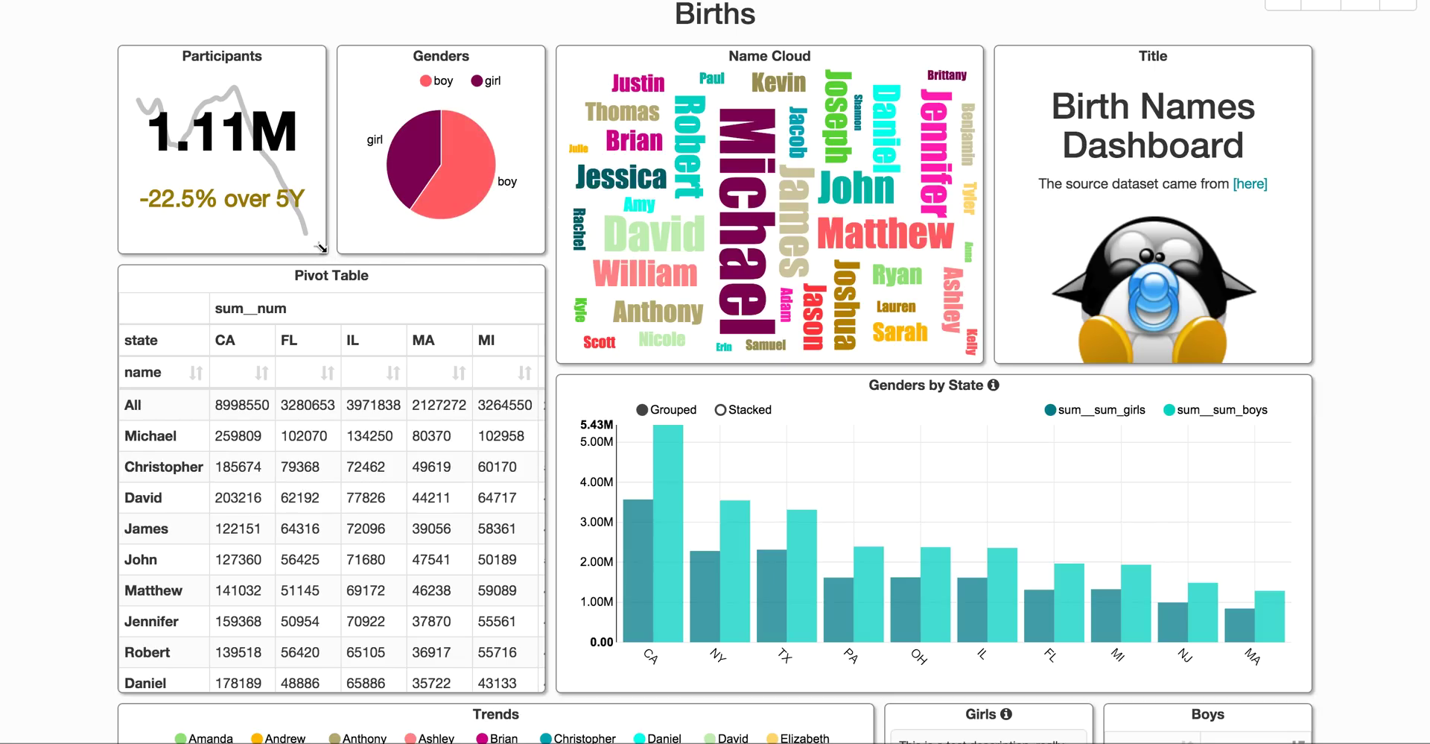
- Enlarge the Participants slice and move it to the top-right slot beside the Genders pie
{"action": "left_click_drag", "start_coordinate": [321, 247], "coordinate": [481, 401]}
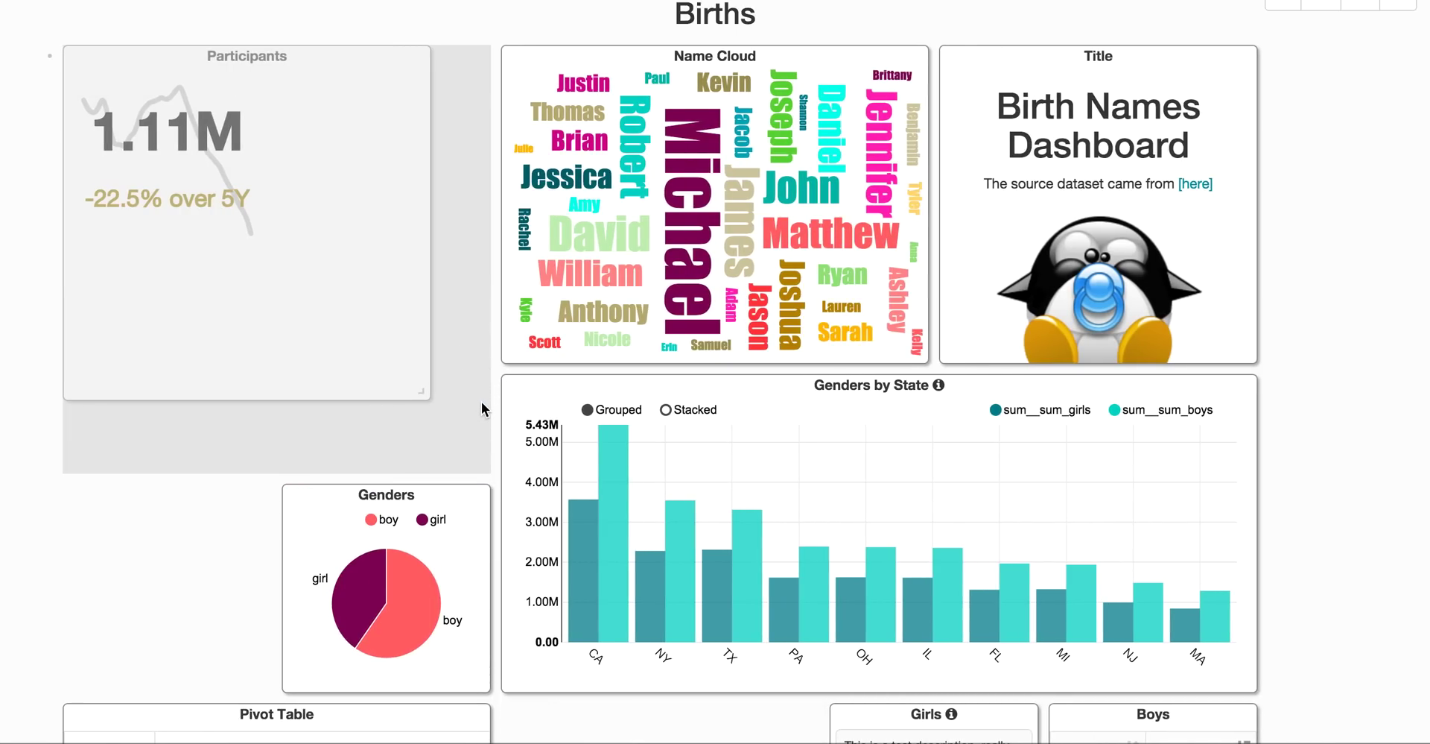
{"action": "mouse_move", "coordinate": [352, 226]}
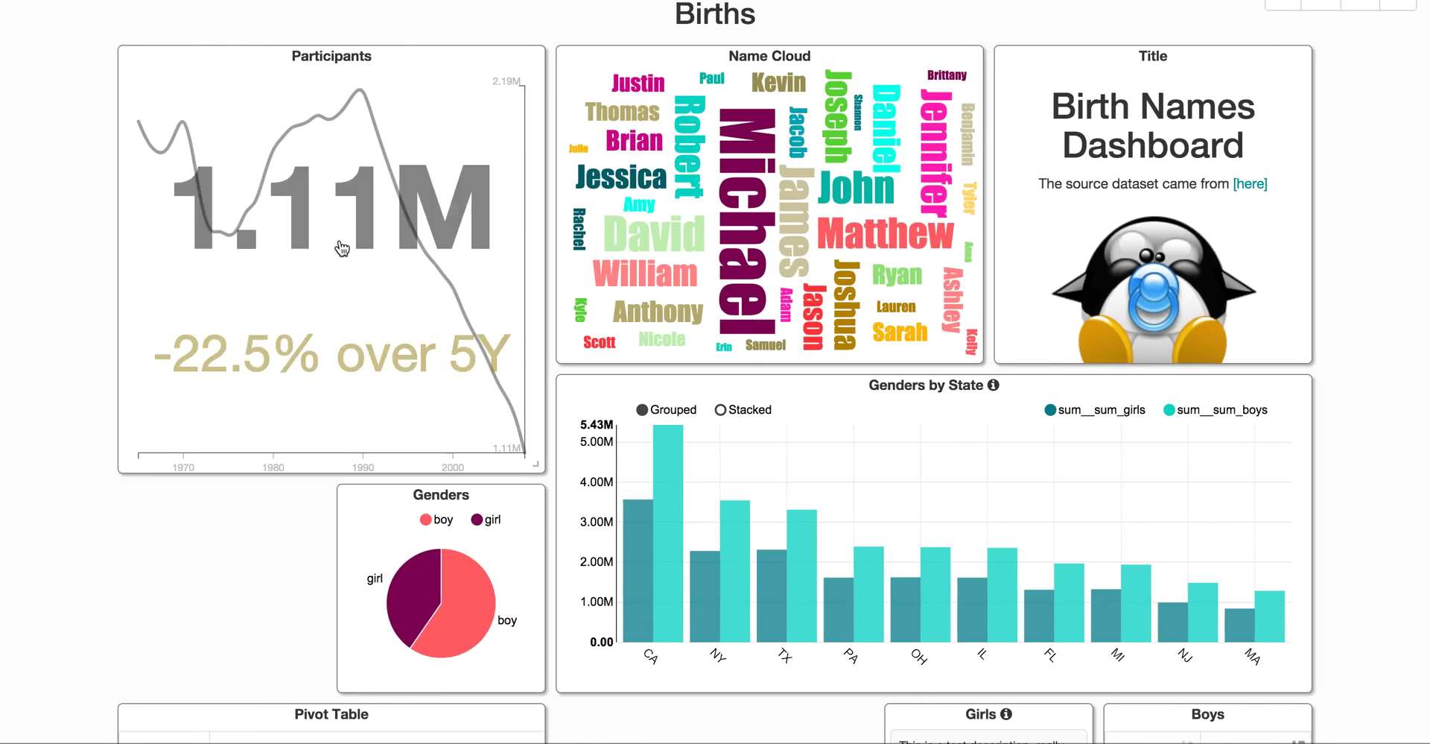
{"action": "left_click_drag", "start_coordinate": [125, 55], "coordinate": [718, 64]}
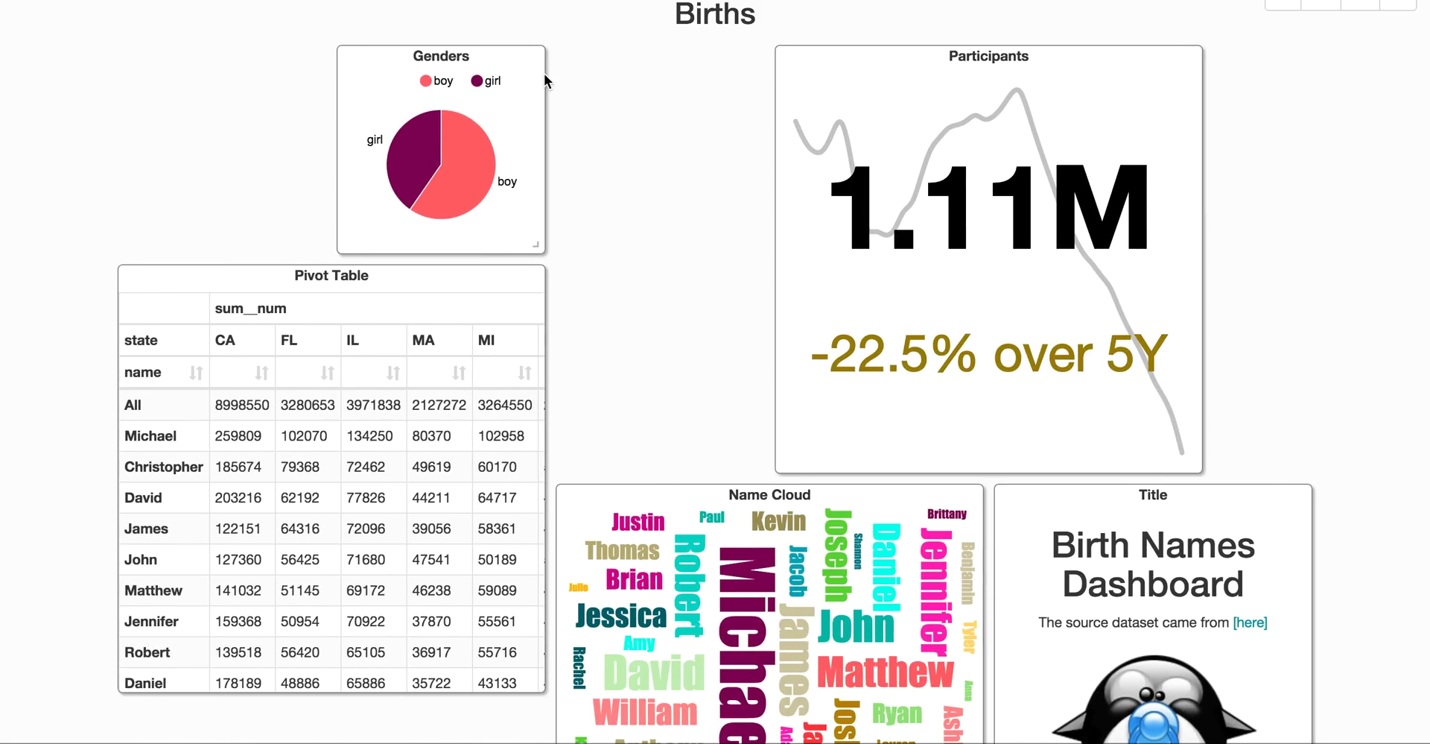
{"action": "scroll", "coordinate": [544, 73], "scroll_direction": "up", "scroll_amount": 2}
{"action": "scroll", "coordinate": [688, 56], "scroll_direction": "down", "scroll_amount": 1}
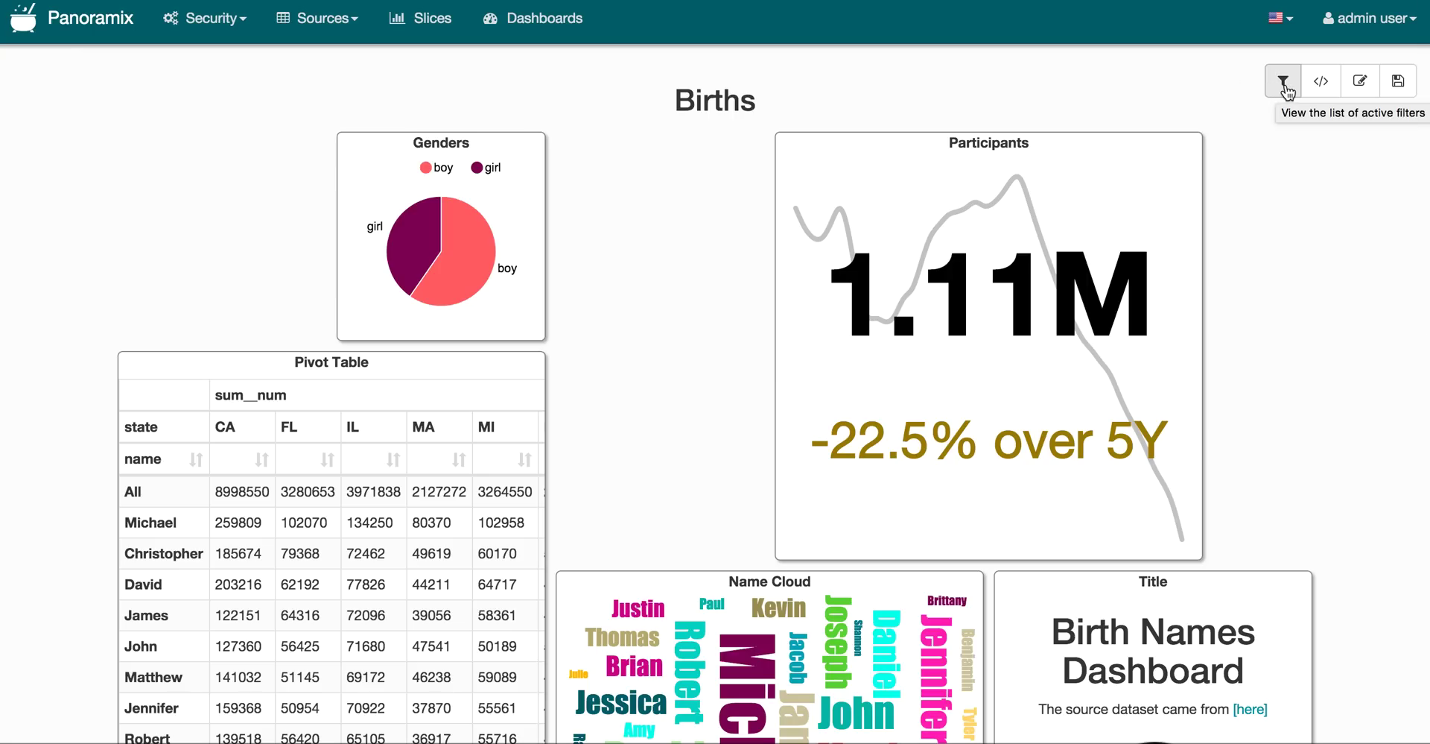
- Uncomment the body background #F00 rule in the dashboard's custom CSS
{"action": "left_click", "coordinate": [1319, 89]}
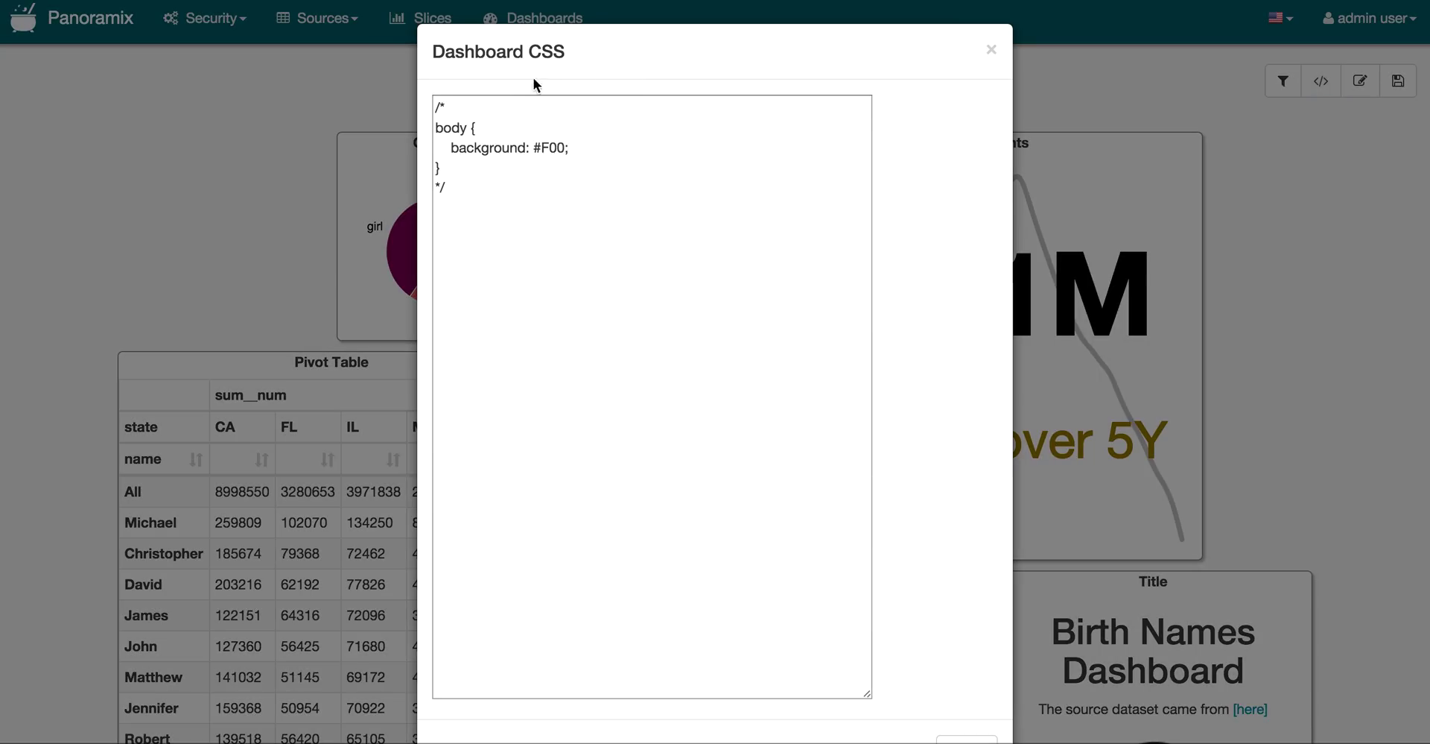
{"action": "left_click", "coordinate": [499, 102]}
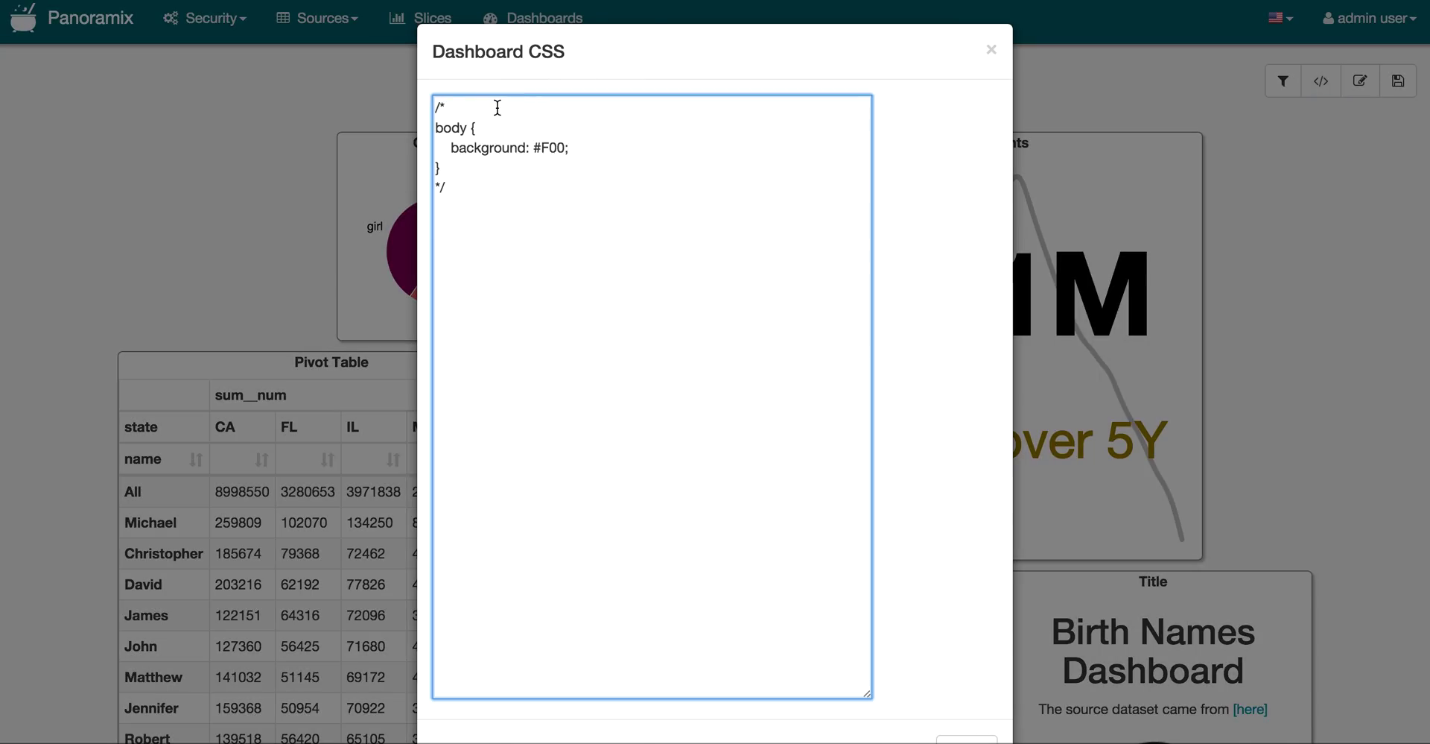
{"action": "key", "text": "BackSpace"}
{"action": "key", "text": "BackSpace"}
{"action": "key", "text": "Down"}
{"action": "key", "text": "Down"}
{"action": "key", "text": "Down"}
{"action": "key", "text": "Down"}
{"action": "key", "text": "Down"}
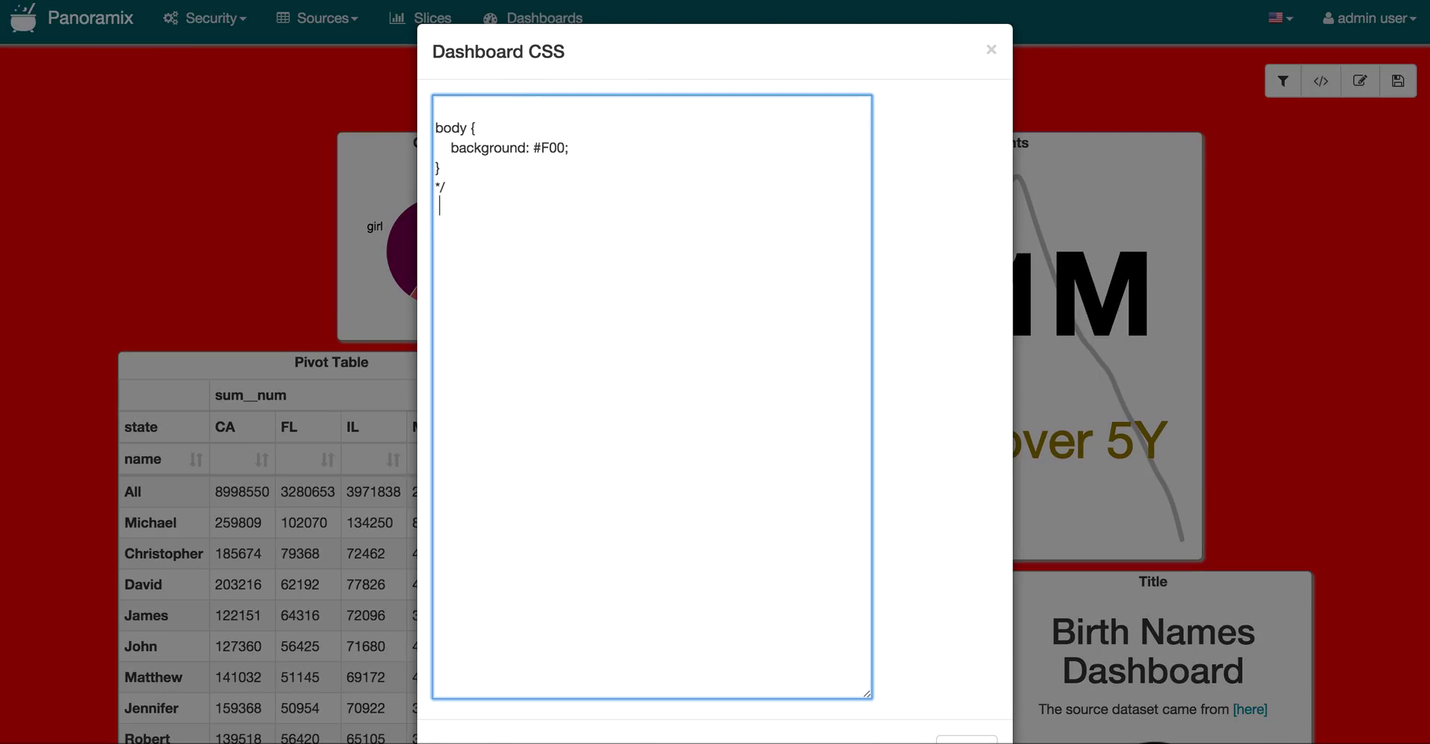
{"action": "key", "text": "BackSpace"}
{"action": "key", "text": "BackSpace"}
{"action": "key", "text": "BackSpace"}
{"action": "left_click", "coordinate": [986, 50]}
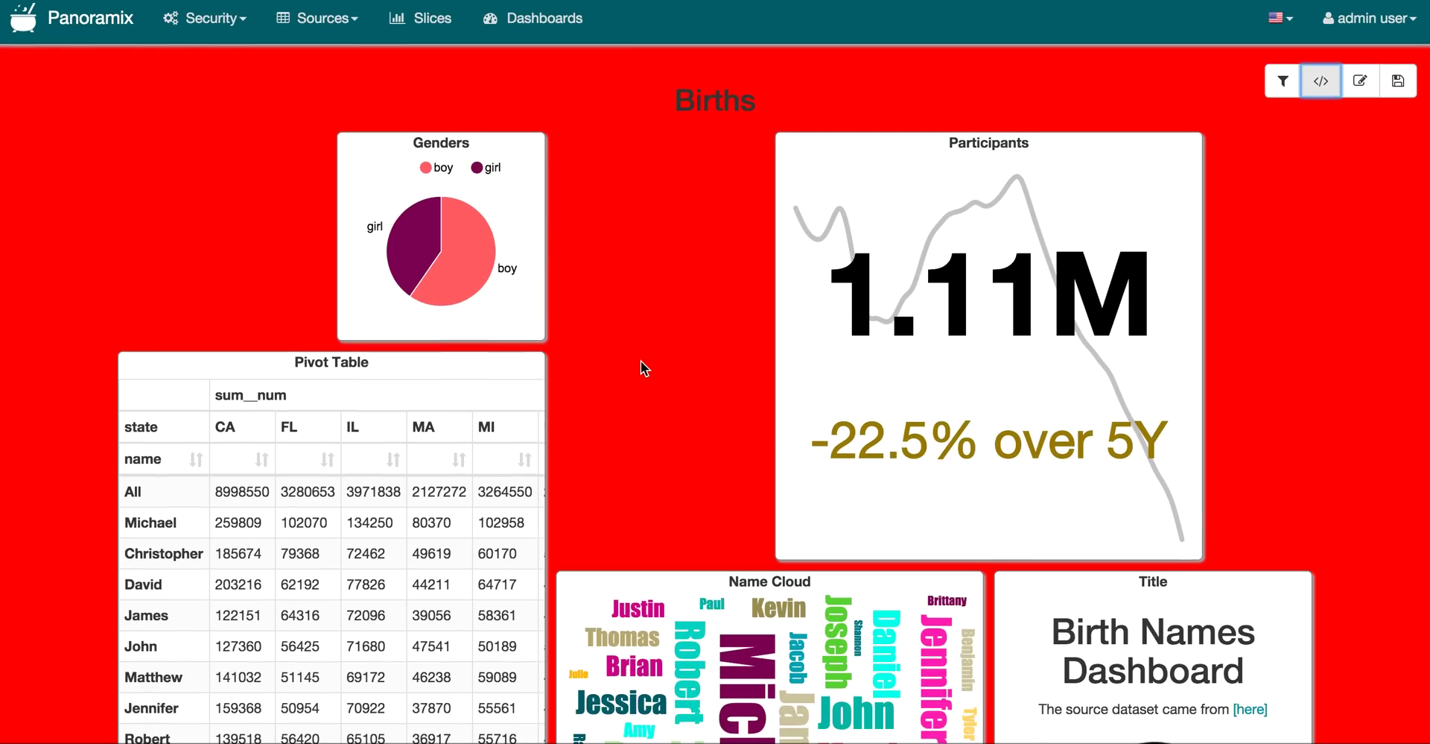
- Reload the Births dashboard with Cmd+R to restore its white background and original layout
{"action": "key", "text": "super+r"}
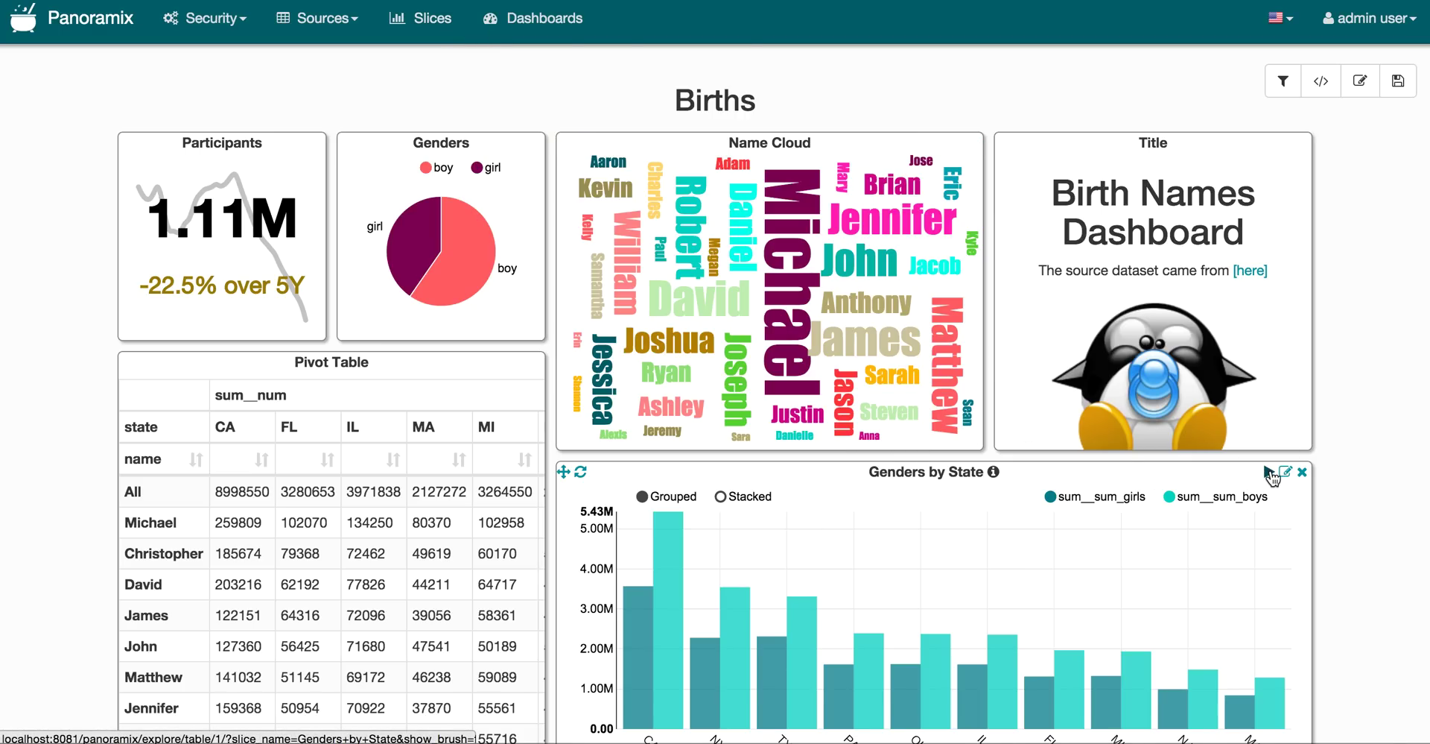
- Open Genders by State in the explore view and review the birth_names datasource description
{"action": "left_click", "coordinate": [1270, 473]}
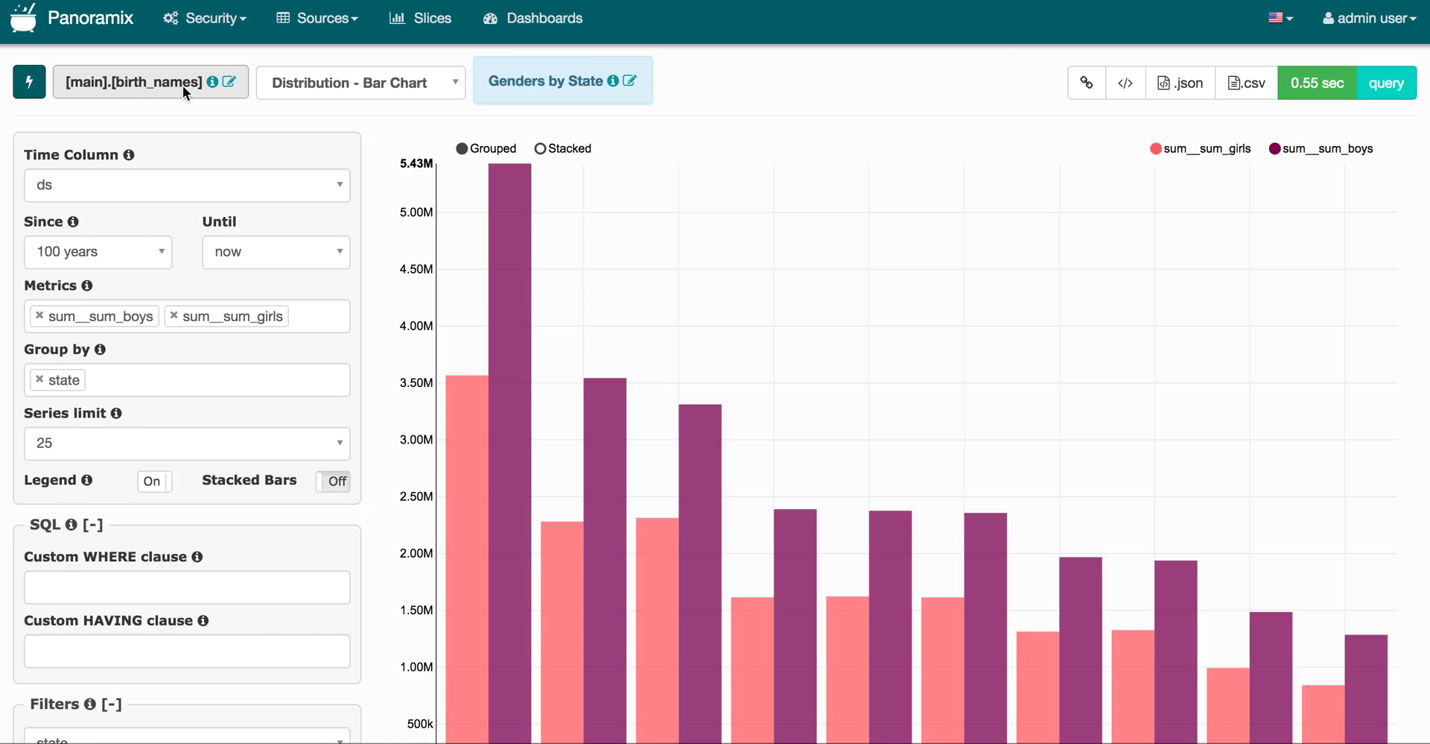
{"action": "left_click", "coordinate": [213, 82]}
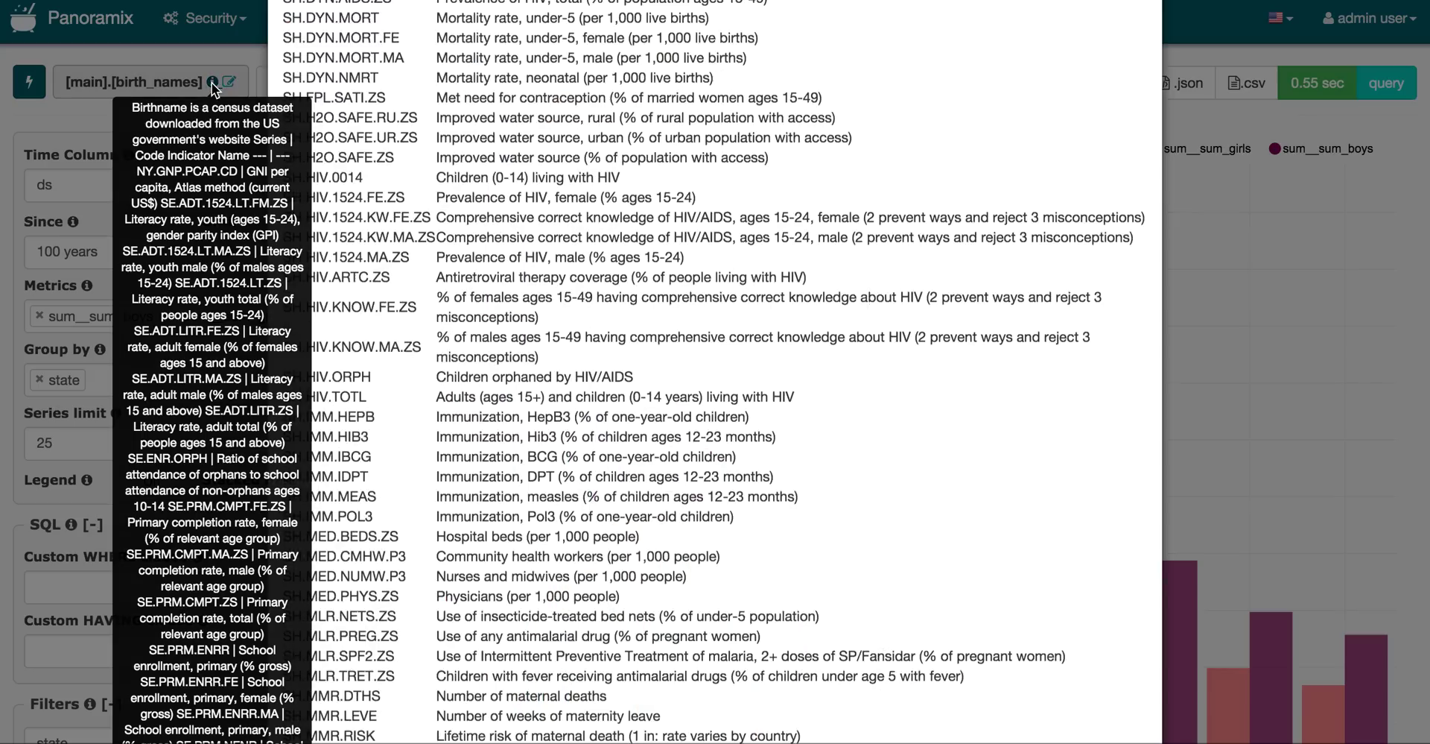
{"action": "scroll", "coordinate": [436, 298], "scroll_direction": "down", "scroll_amount": 20}
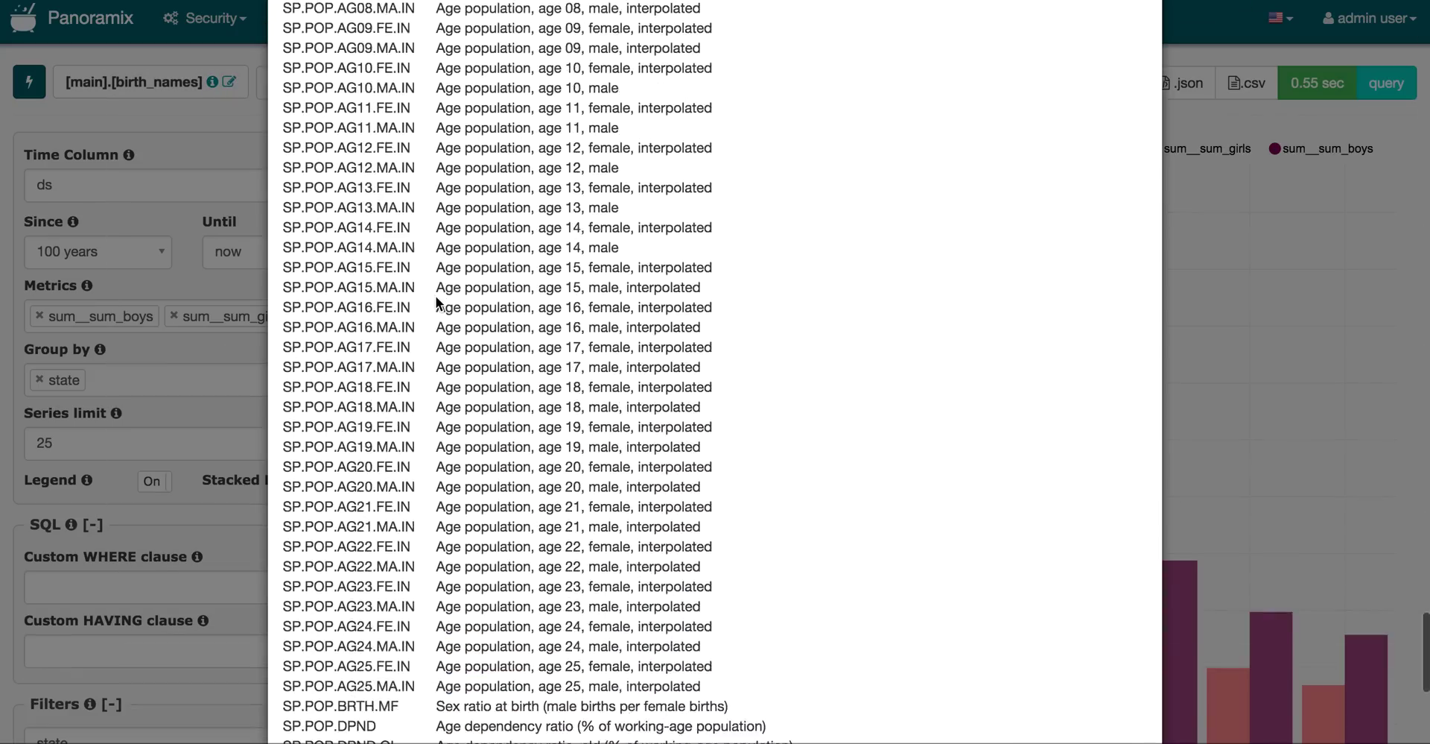
{"action": "scroll", "coordinate": [435, 295], "scroll_direction": "up", "scroll_amount": 10}
{"action": "key", "text": "Escape"}
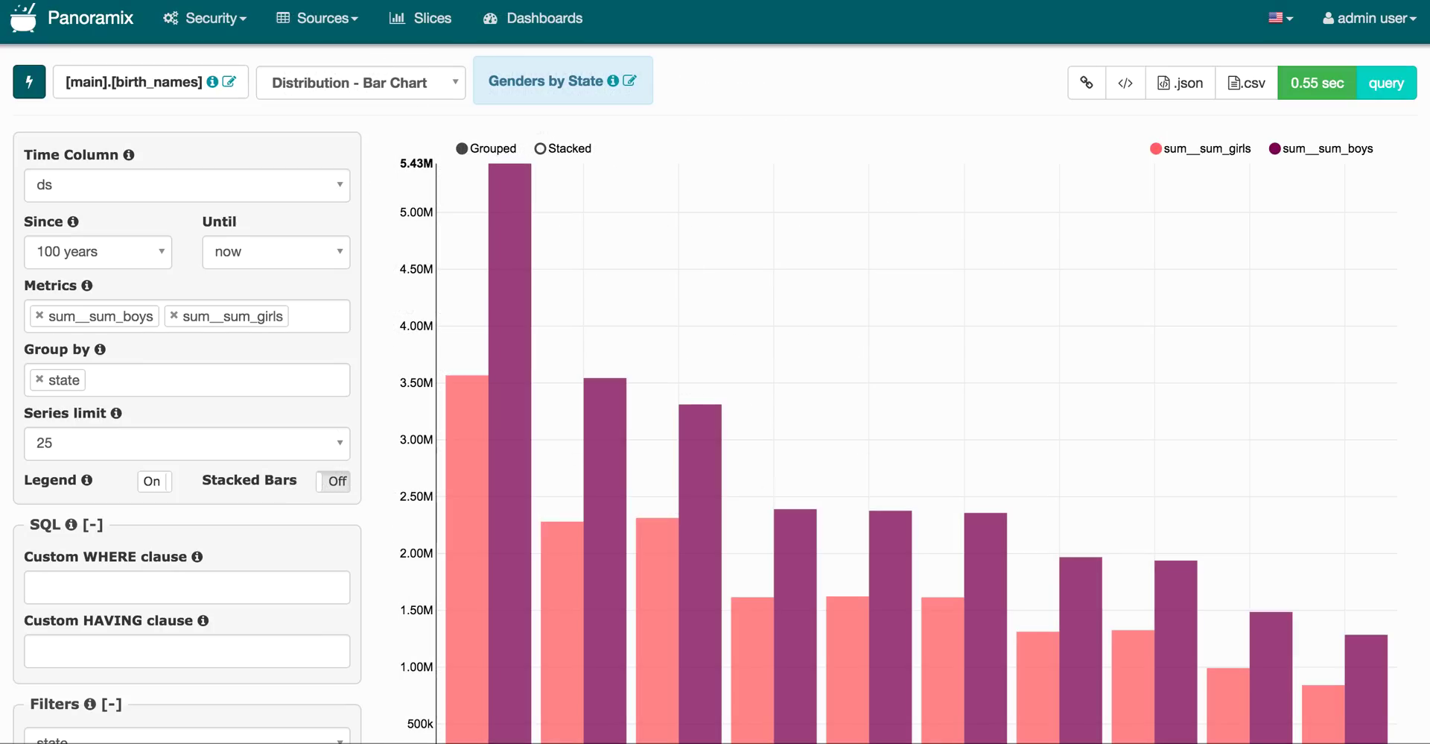
{"action": "left_click", "coordinate": [354, 82]}
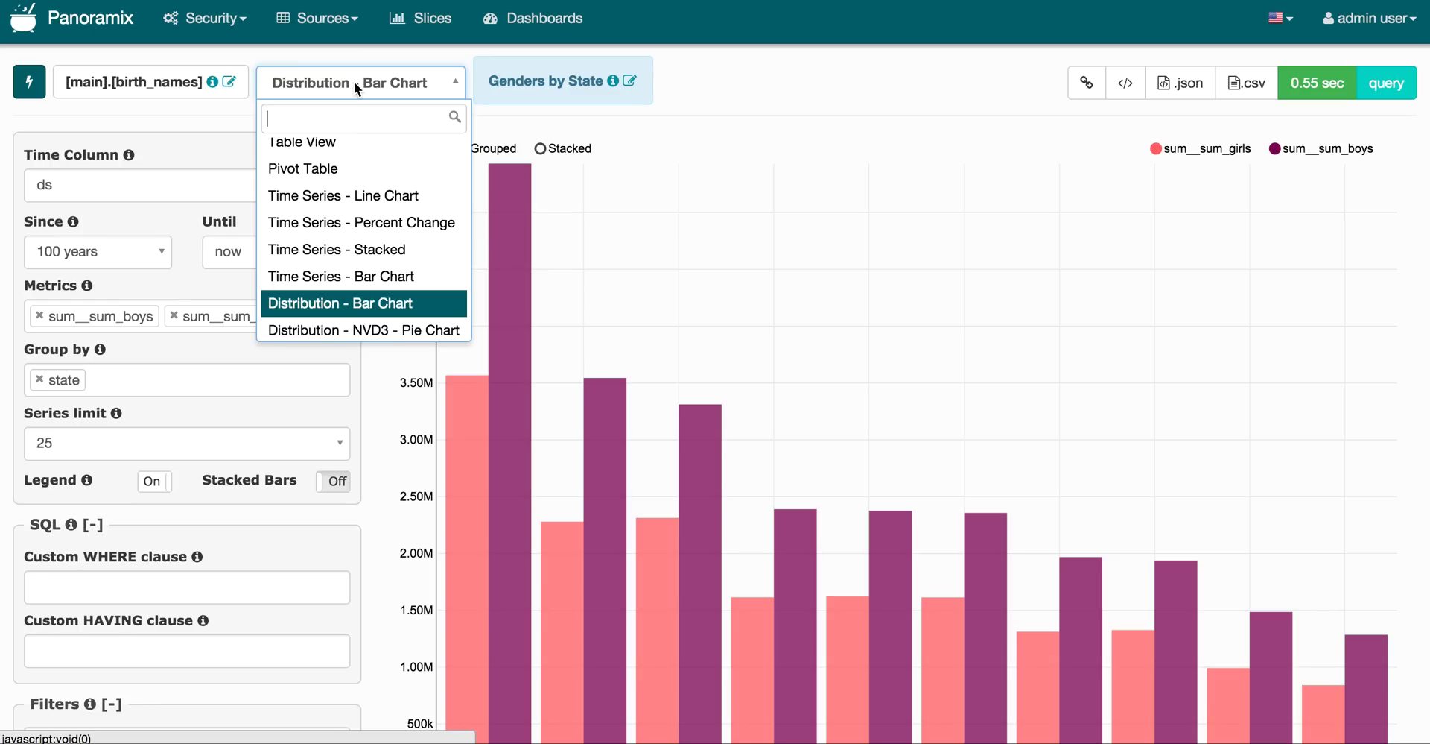
- Switch Genders by State to the Time Series - Line Chart visualization
{"action": "left_click", "coordinate": [365, 213]}
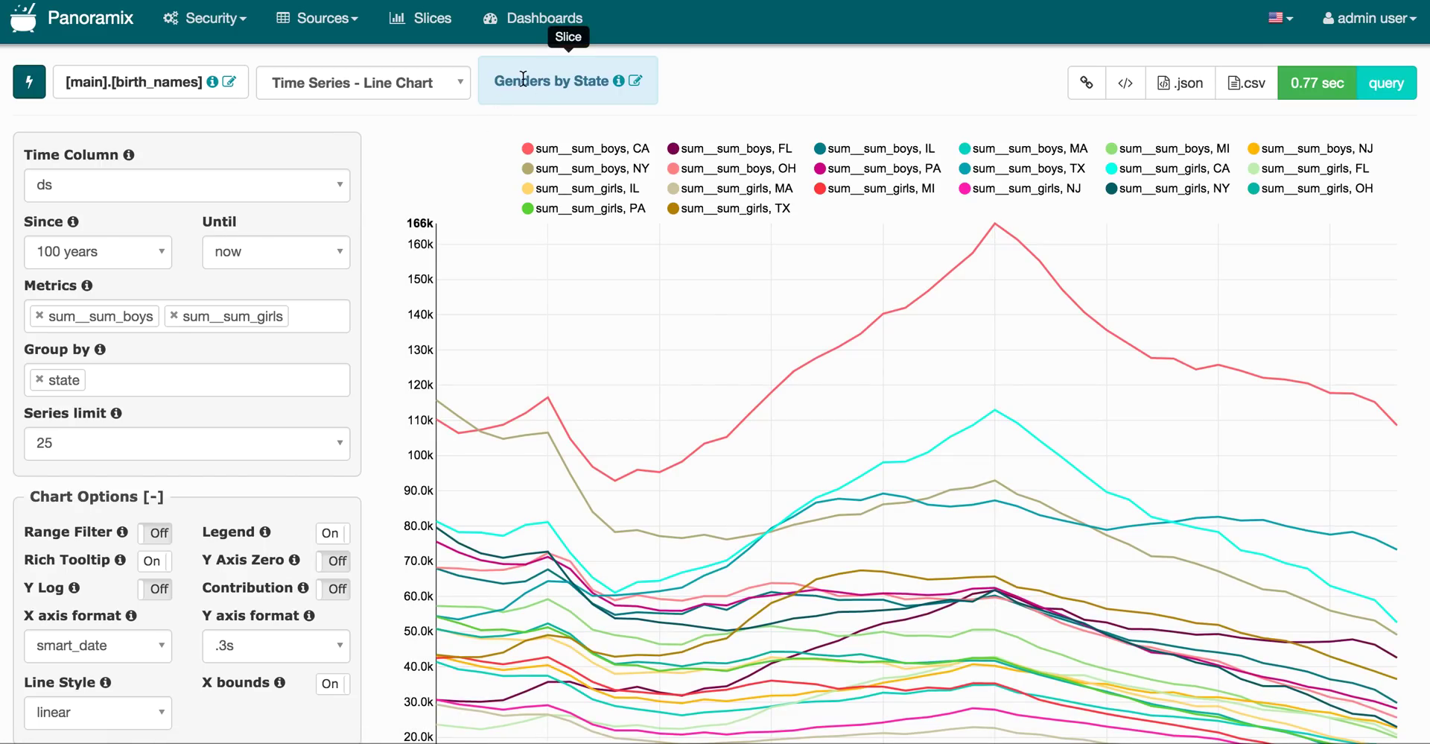
{"action": "mouse_move", "coordinate": [621, 82]}
{"action": "left_click", "coordinate": [1100, 99]}
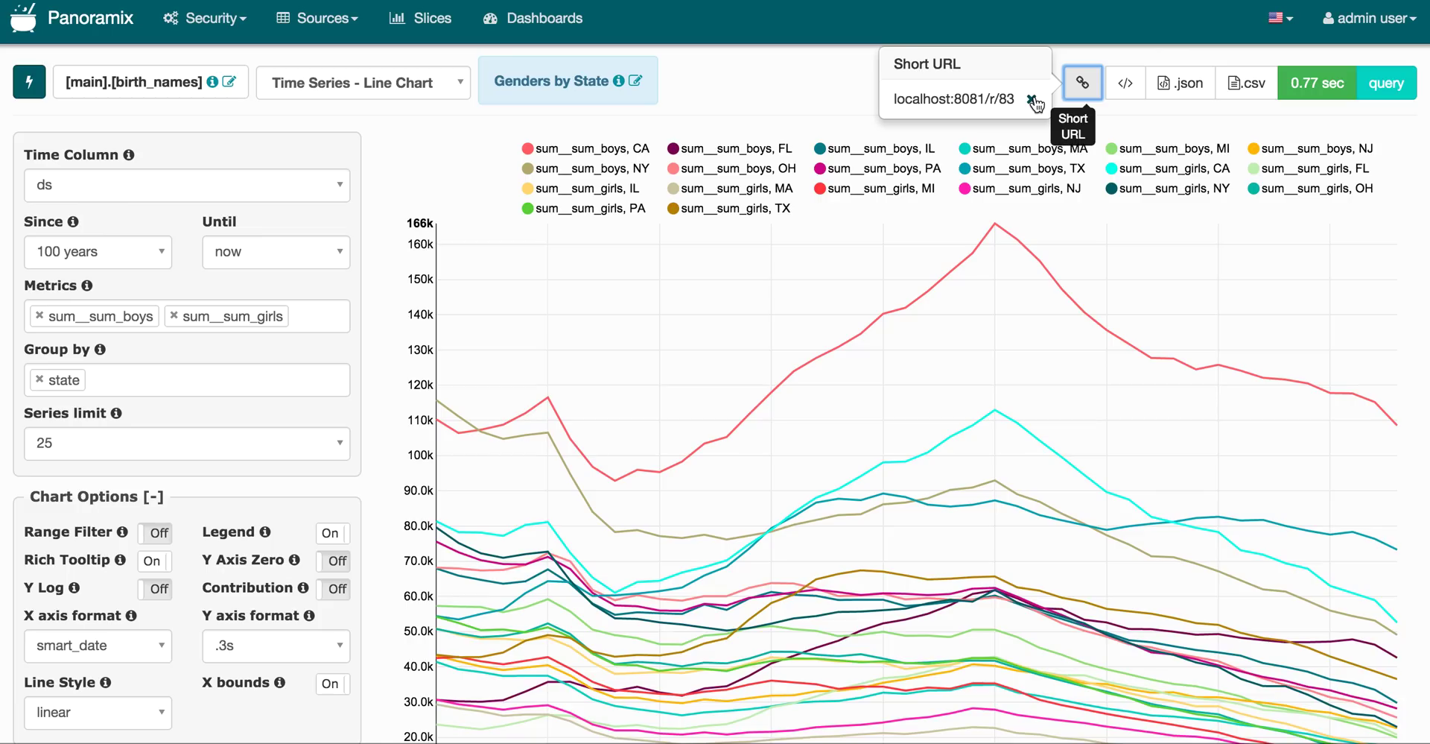
{"action": "left_click", "coordinate": [1032, 100]}
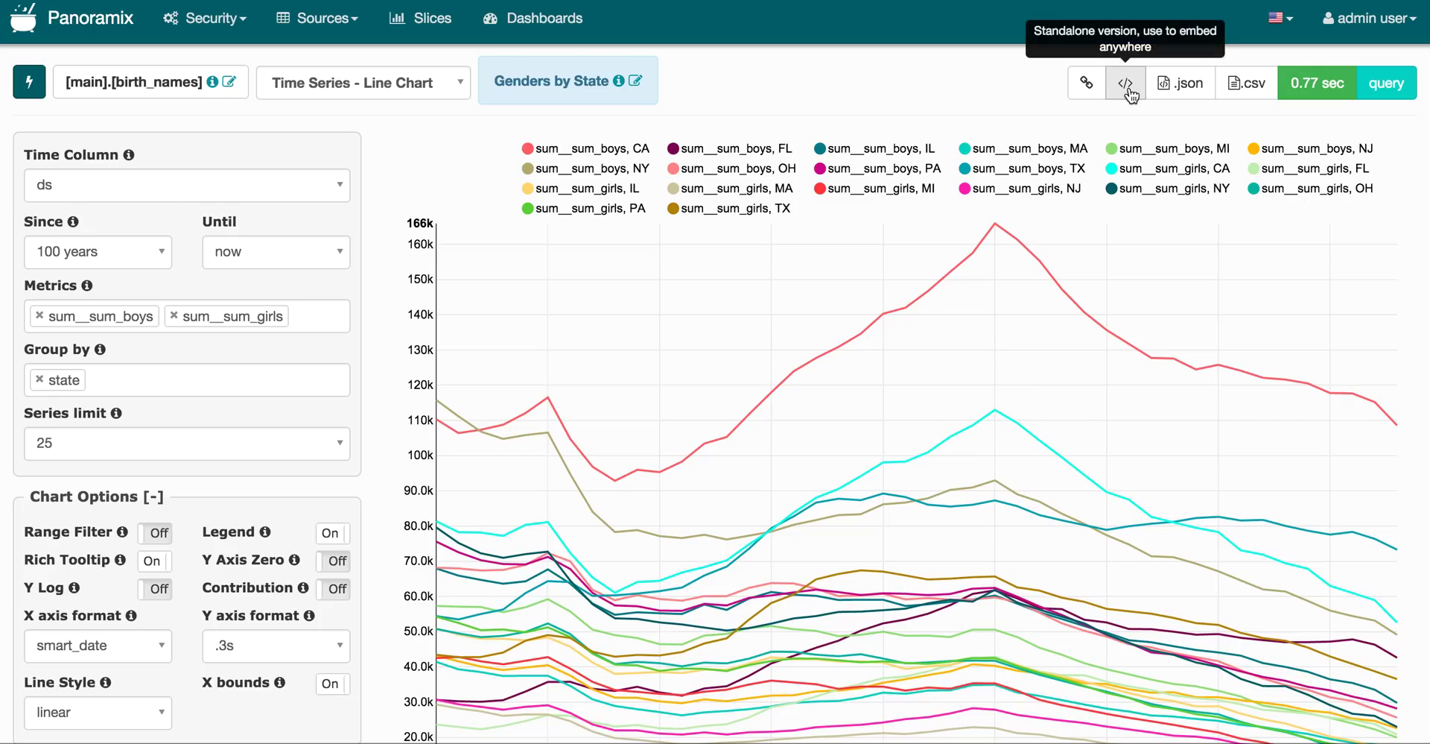
{"action": "left_click", "coordinate": [1174, 96]}
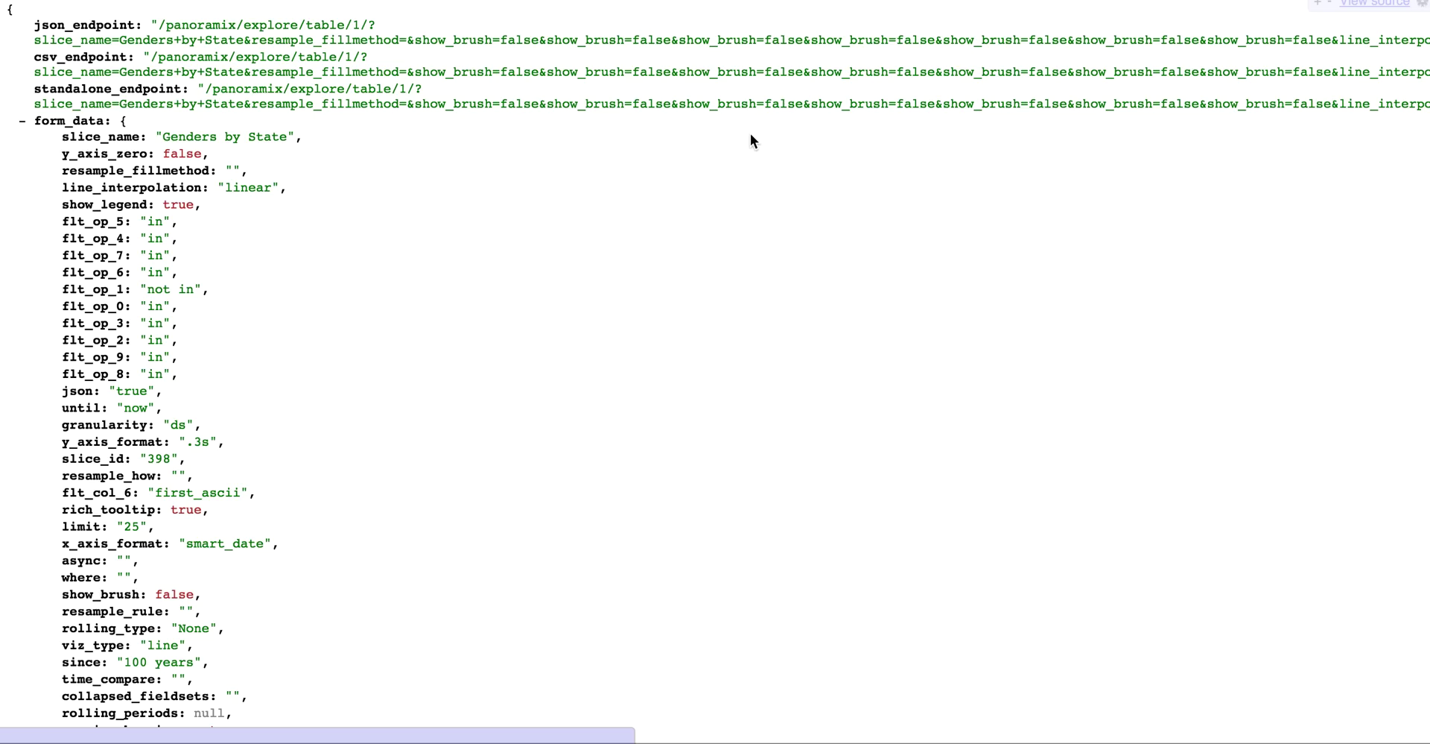
{"action": "scroll", "coordinate": [730, 249], "scroll_direction": "down", "scroll_amount": 20}
{"action": "scroll", "coordinate": [730, 243], "scroll_direction": "up", "scroll_amount": 20}
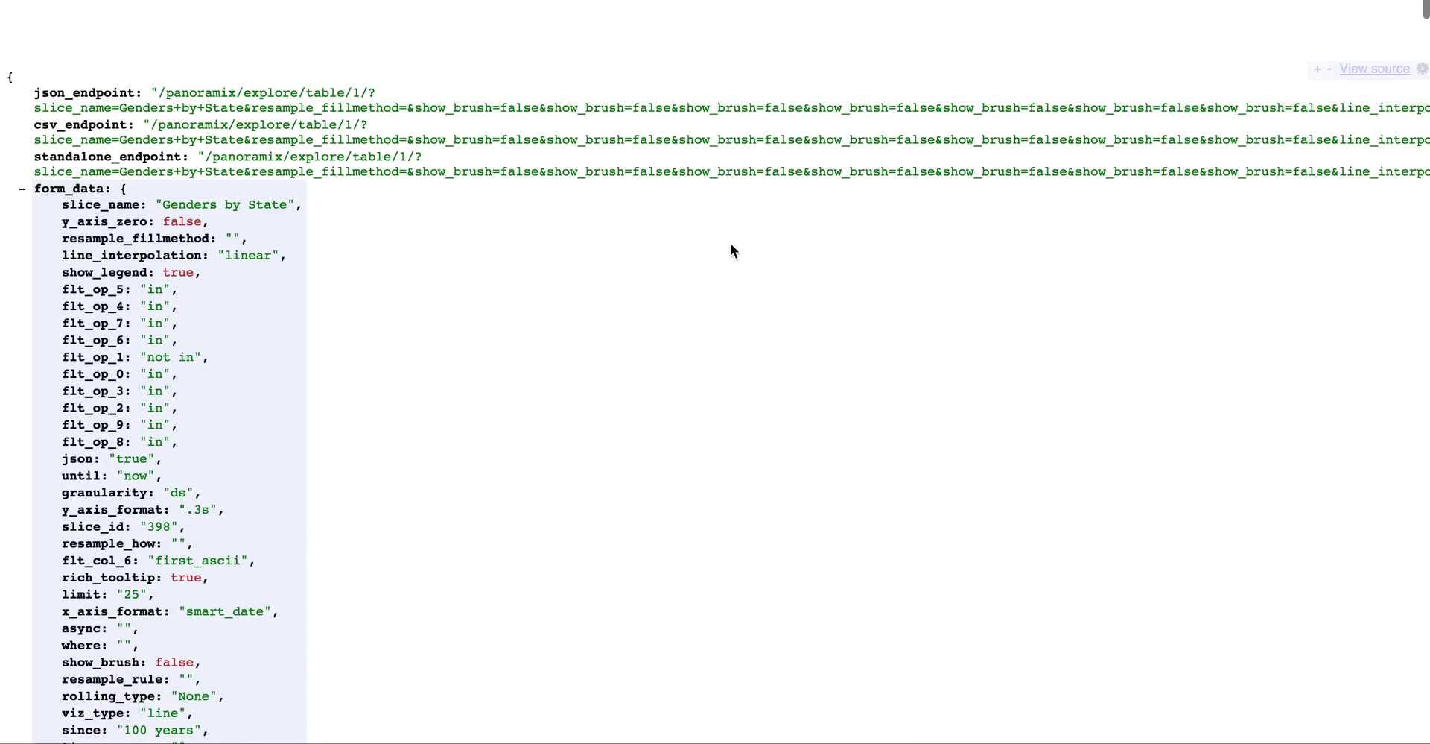
{"action": "key", "text": "alt+Left"}
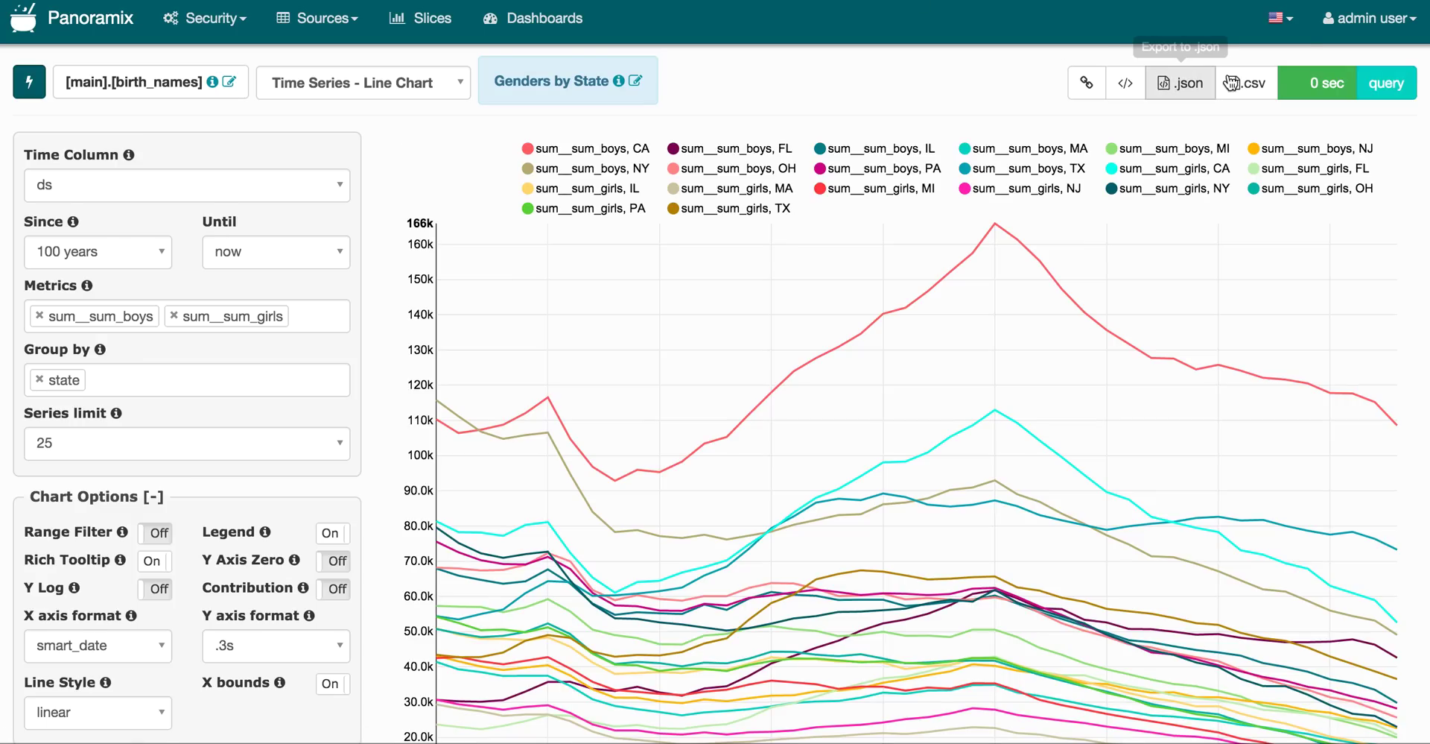
{"action": "left_click", "coordinate": [1385, 83]}
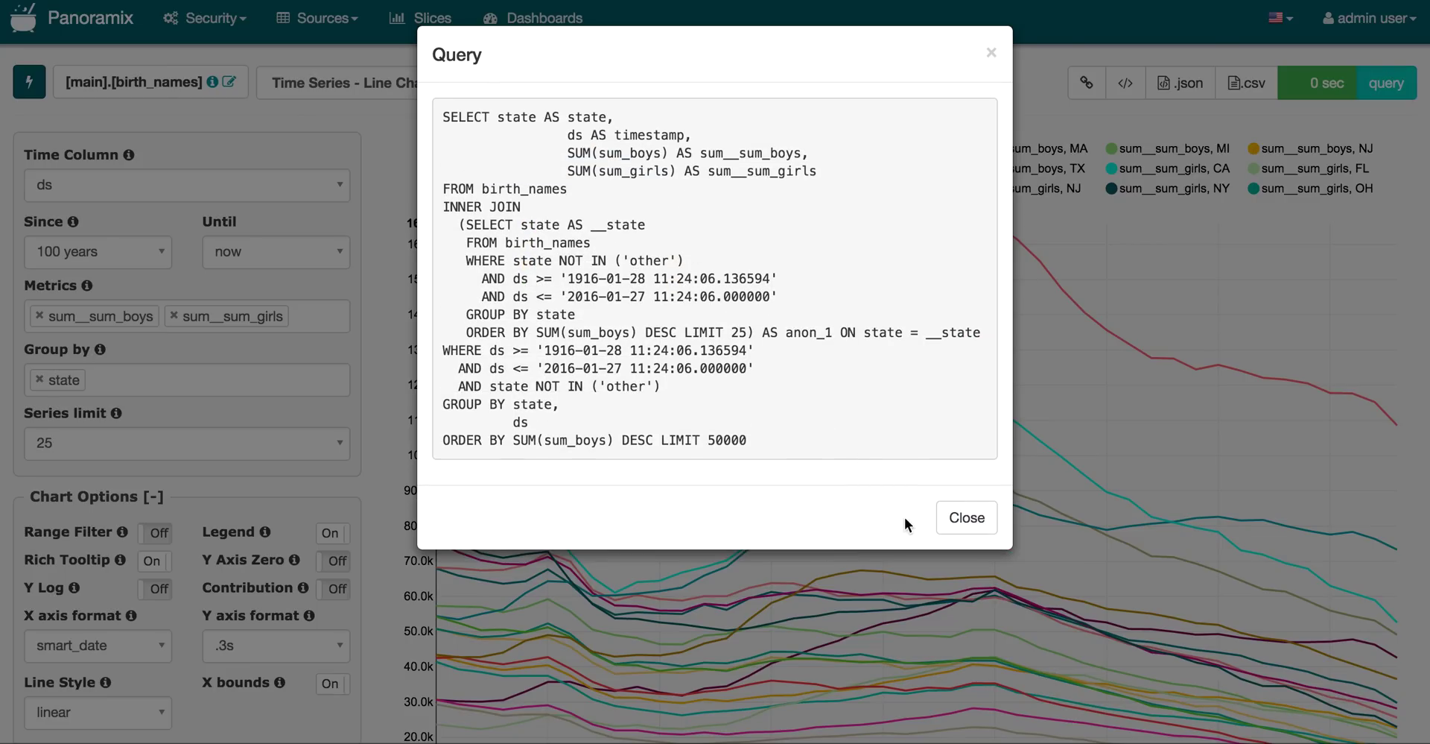
{"action": "left_click", "coordinate": [967, 516]}
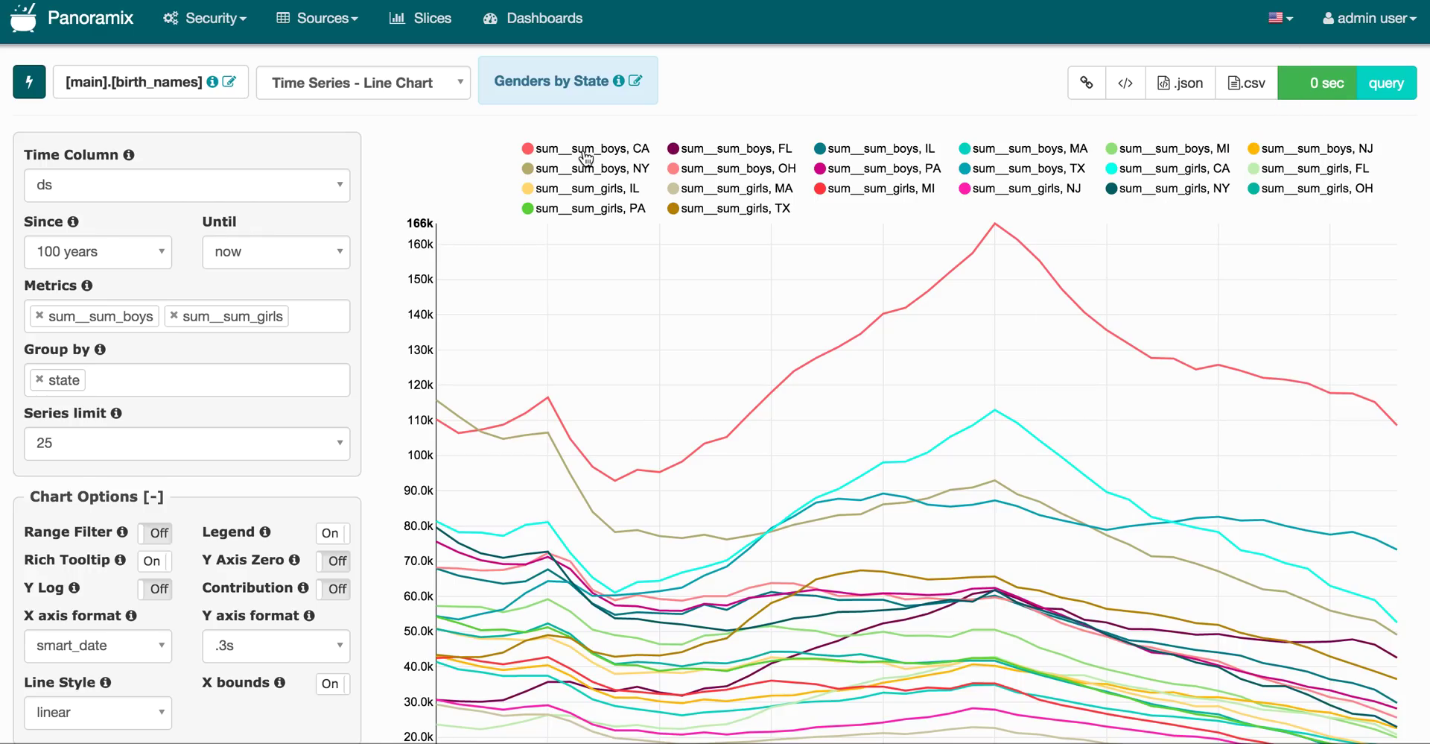
- Set the Since time to '30 years ago' and rerun the chart
{"action": "scroll", "coordinate": [280, 323], "scroll_direction": "down", "scroll_amount": 15}
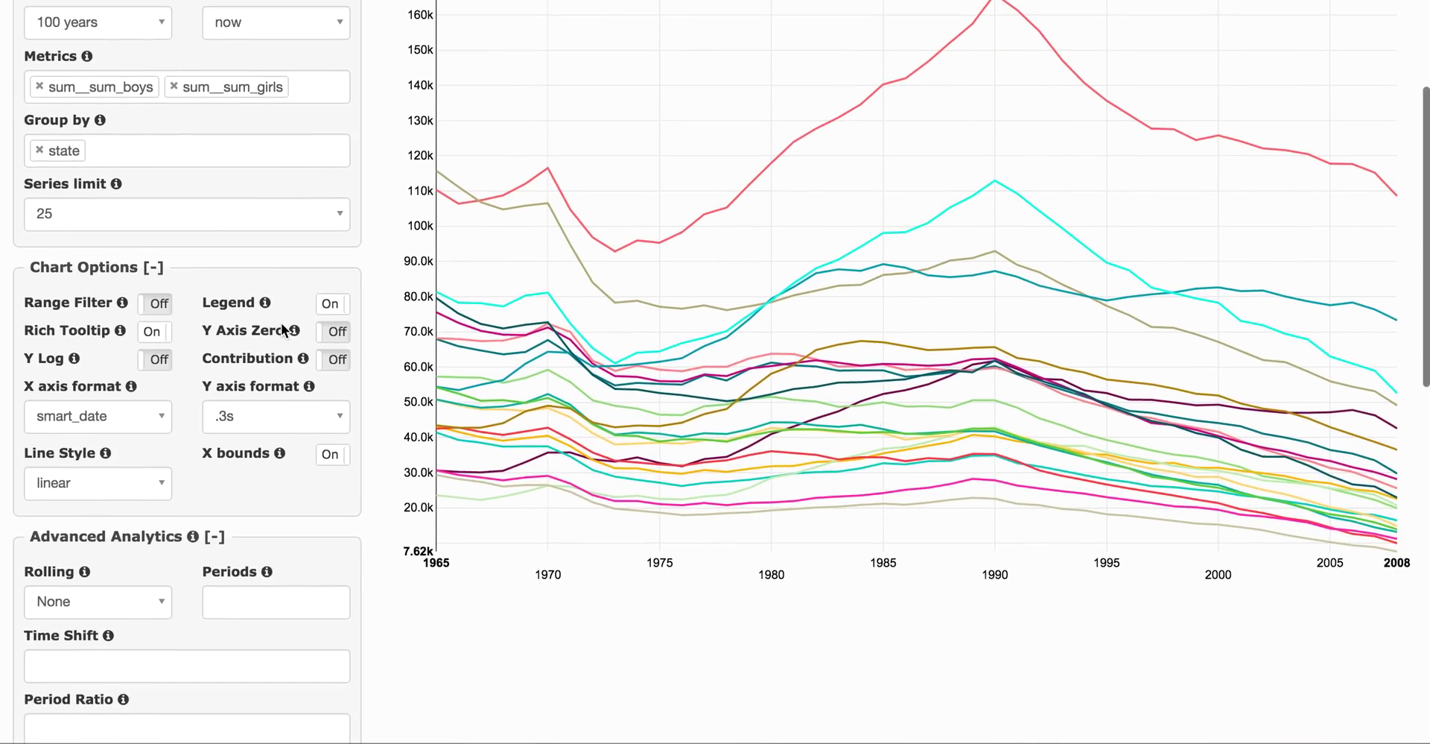
{"action": "scroll", "coordinate": [280, 323], "scroll_direction": "up", "scroll_amount": 15}
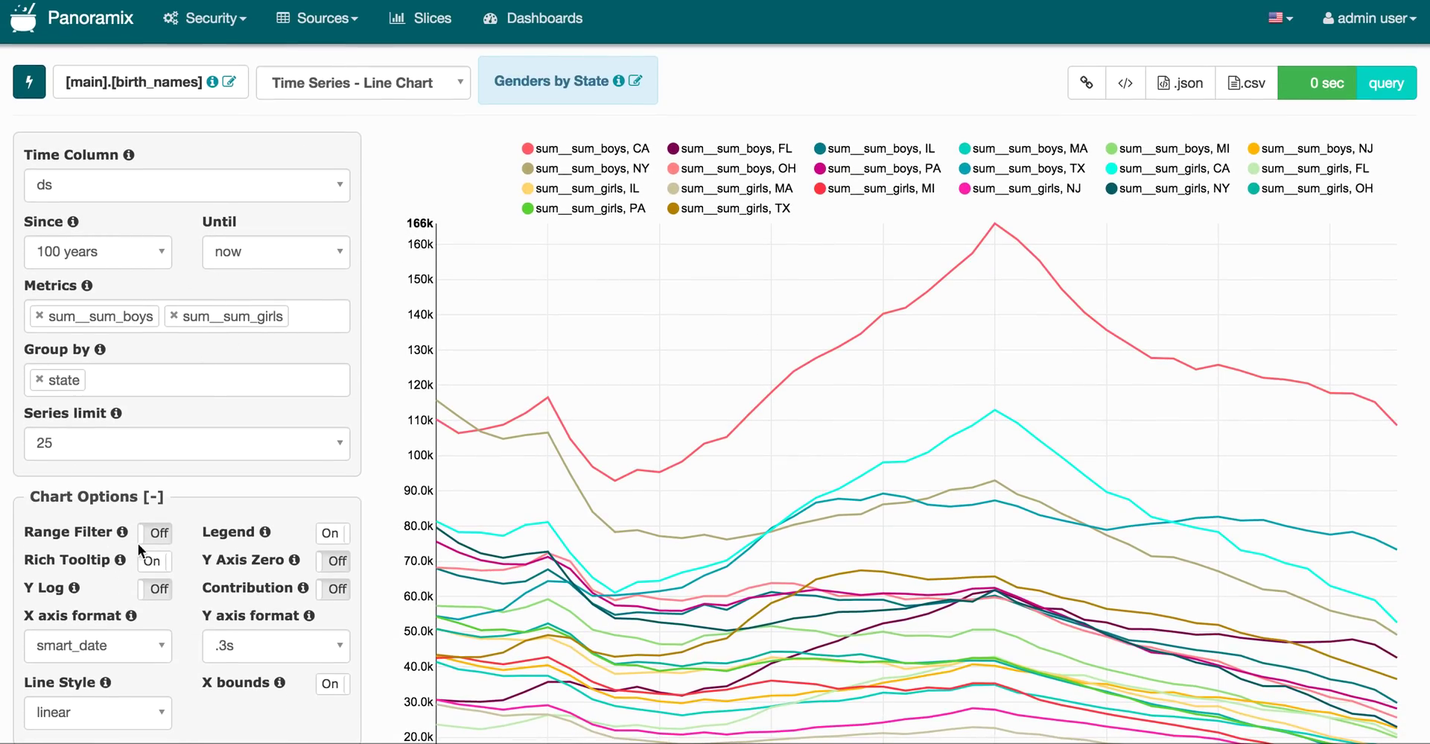
{"action": "mouse_move", "coordinate": [444, 560]}
{"action": "left_click", "coordinate": [145, 254]}
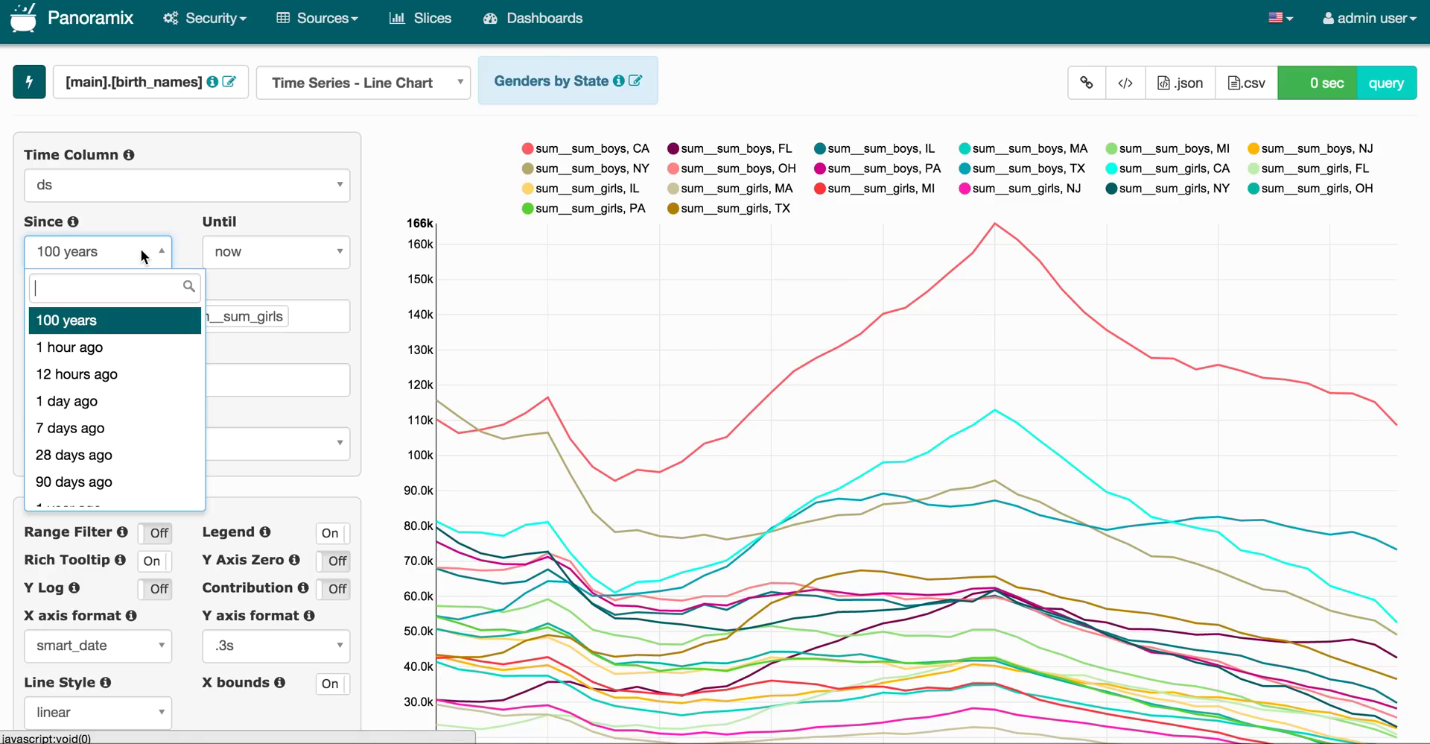
{"action": "type", "text": "3"}
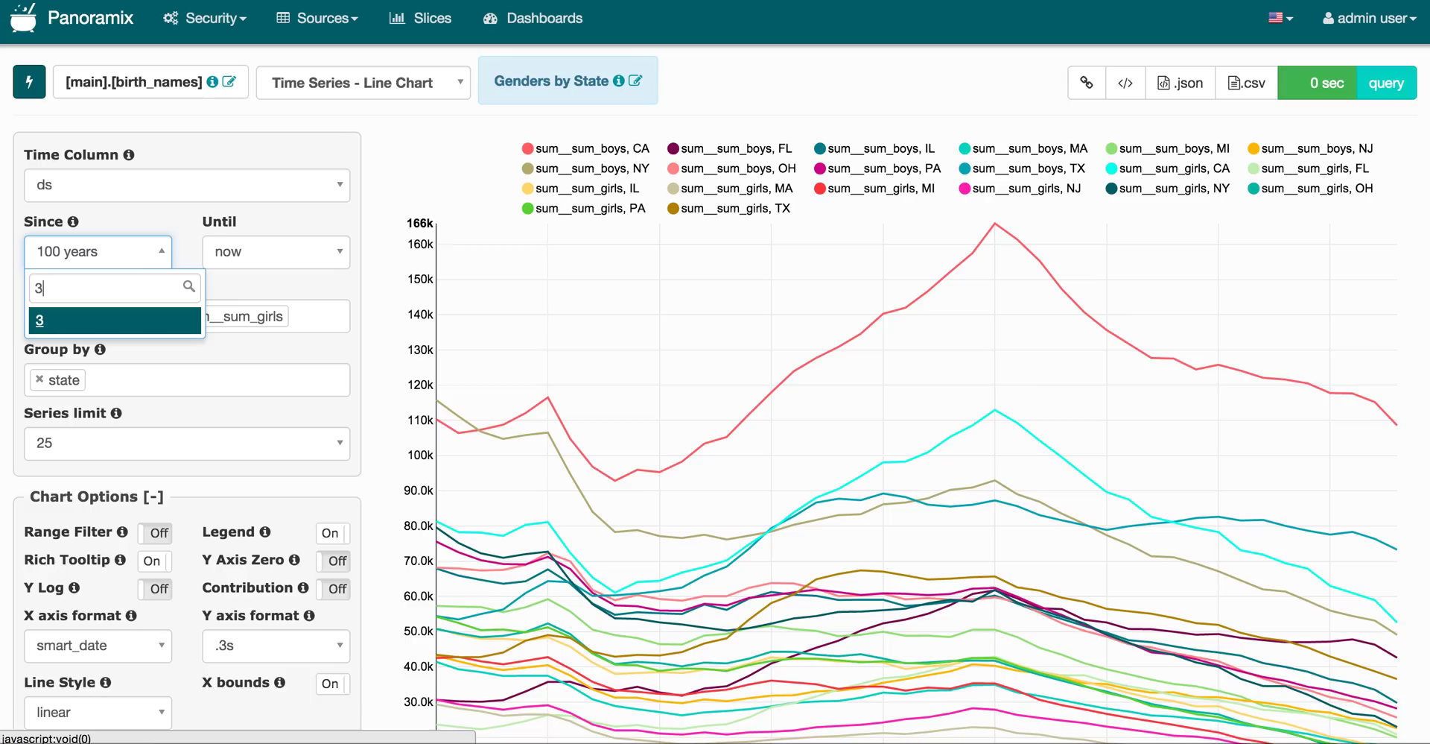
{"action": "type", "text": "0 years ago"}
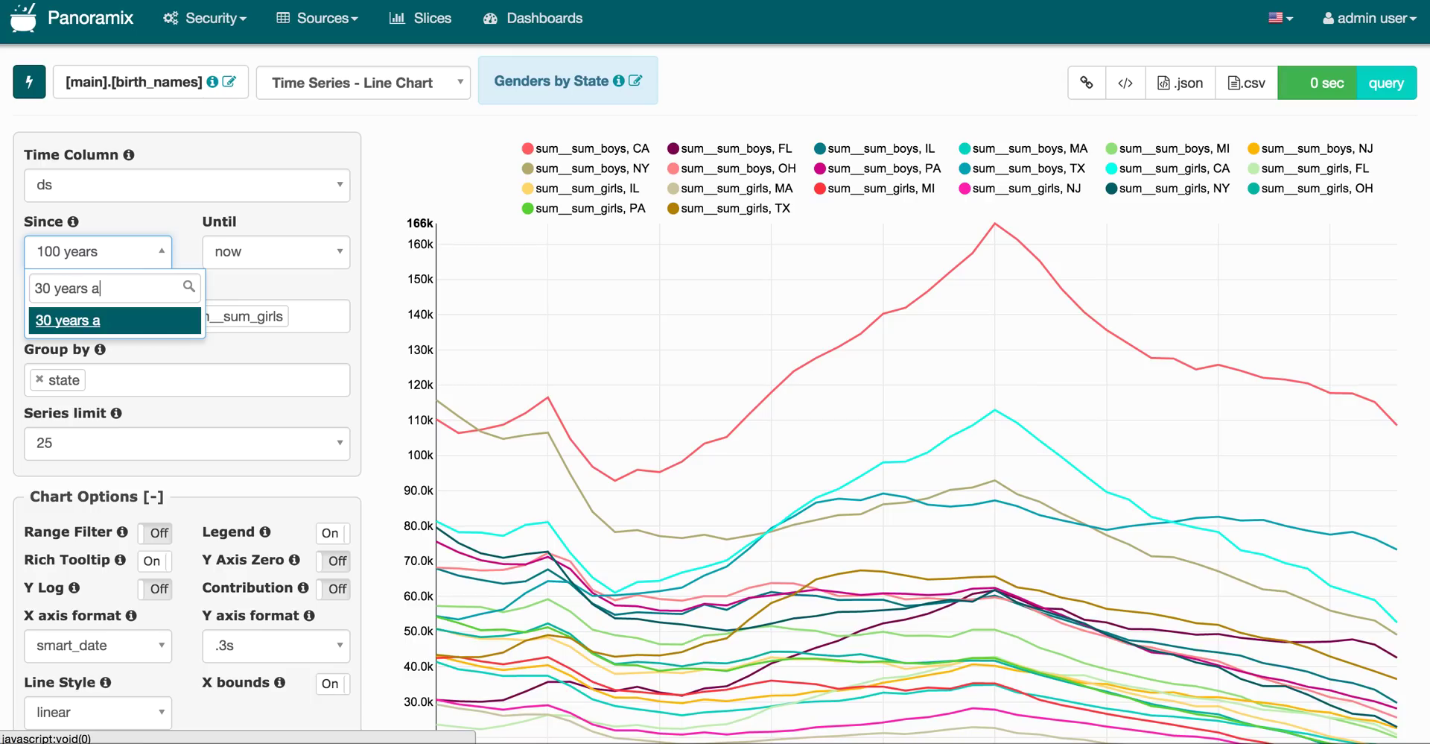
{"action": "key", "text": "Return"}
{"action": "left_click", "coordinate": [33, 87]}
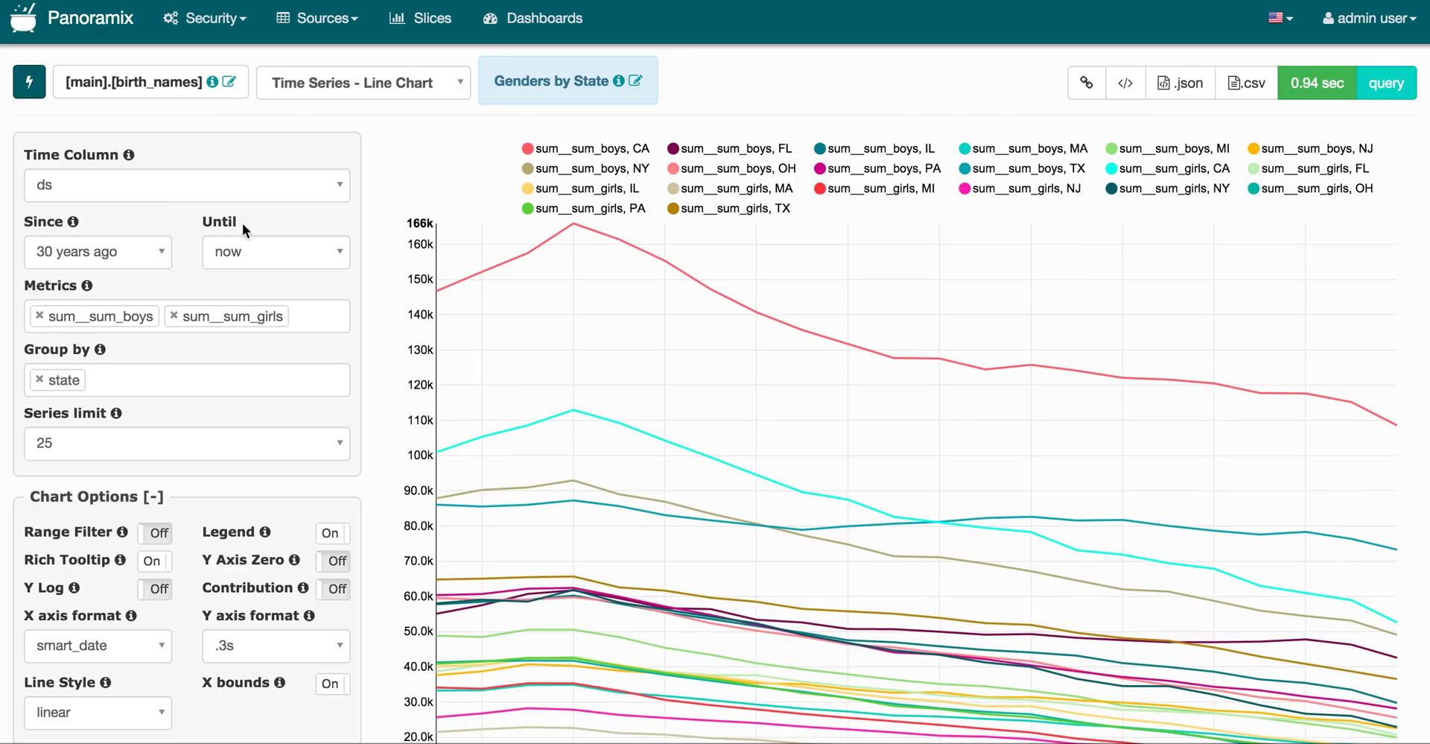
- Set the Until time to 2000 and rerun the chart
{"action": "left_click", "coordinate": [268, 249]}
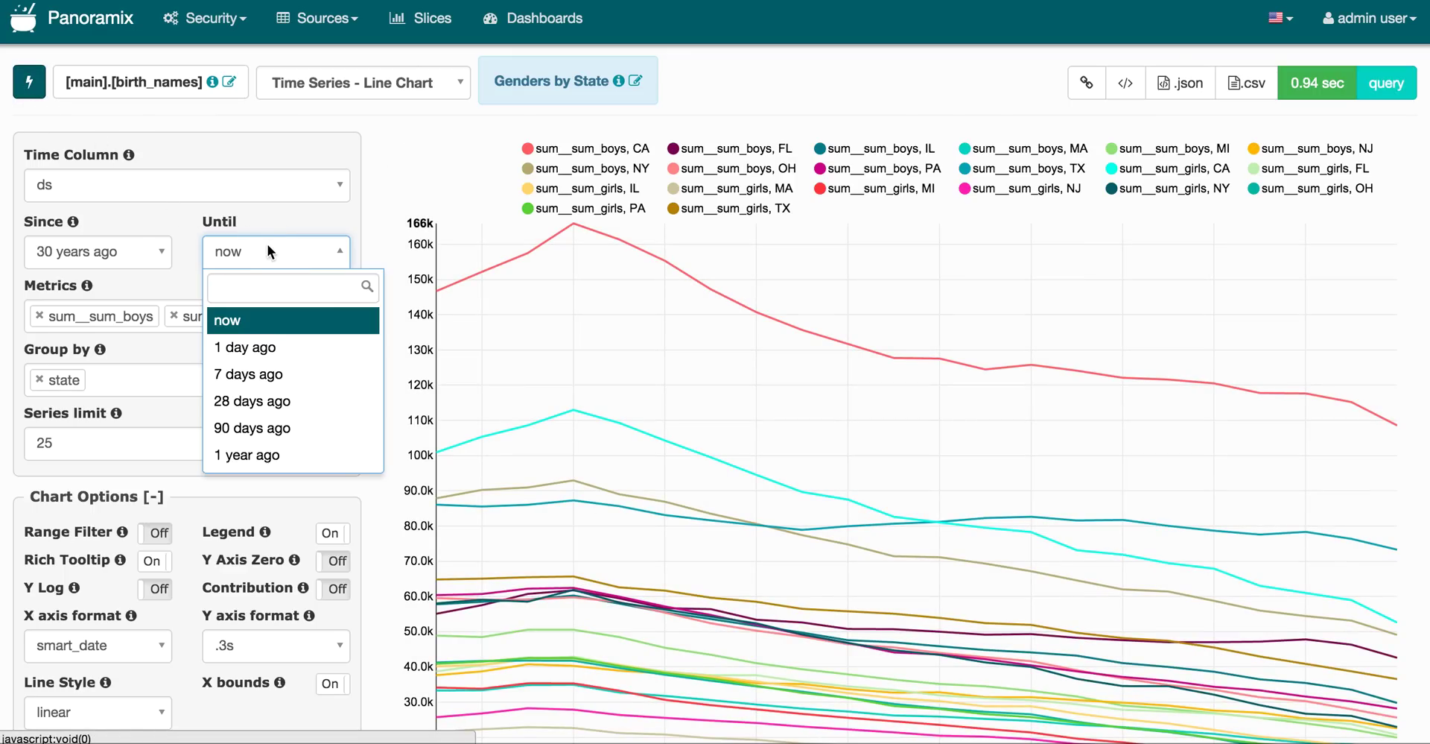
{"action": "type", "text": "201"}
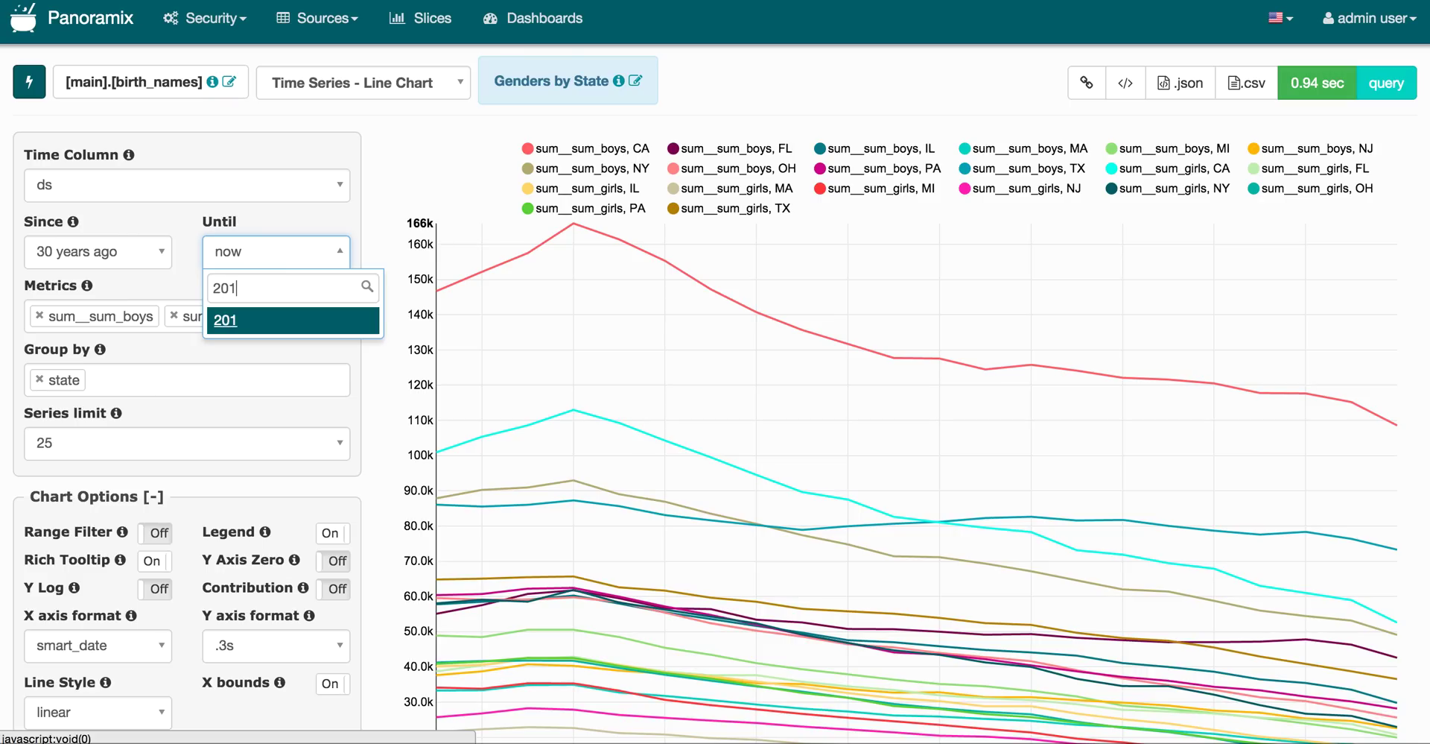
{"action": "key", "text": "BackSpace"}
{"action": "type", "text": "00"}
{"action": "key", "text": "Return"}
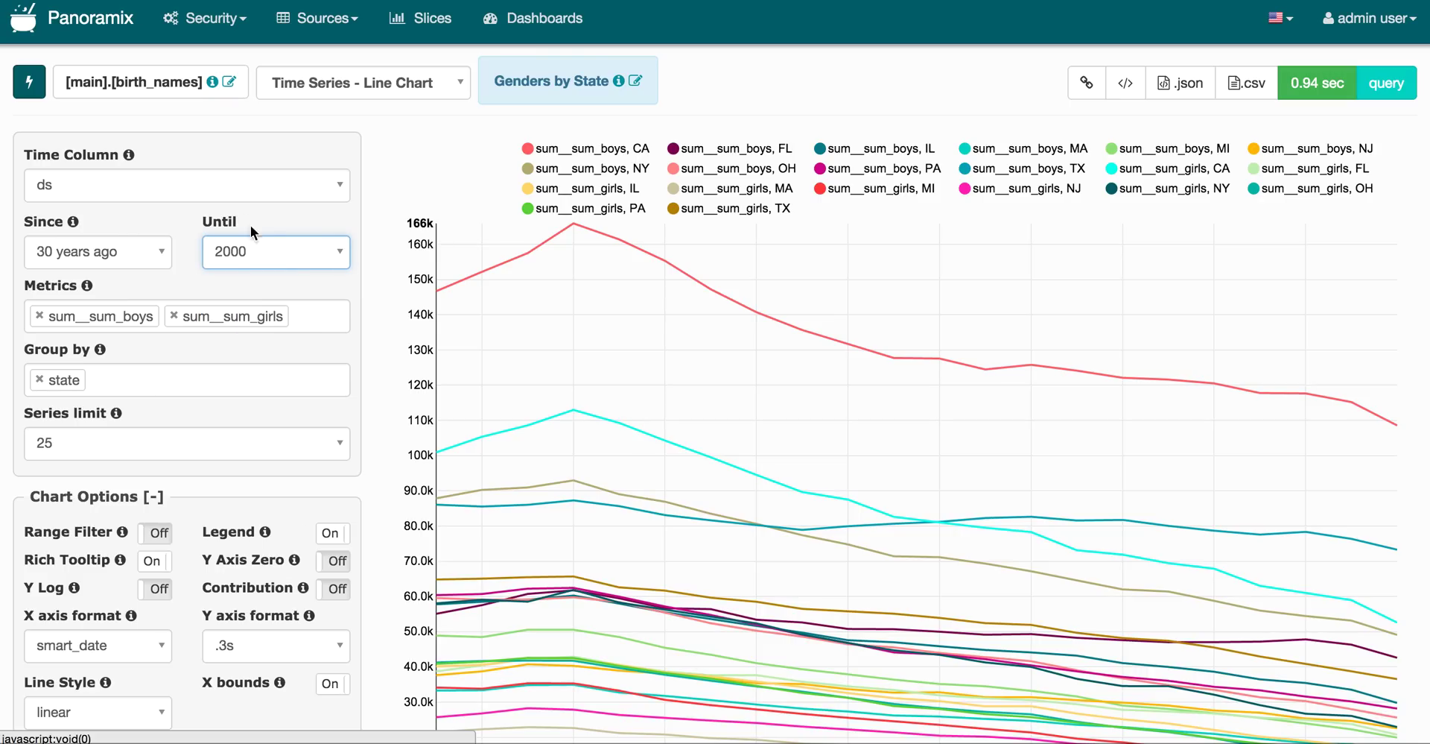
{"action": "left_click", "coordinate": [34, 98]}
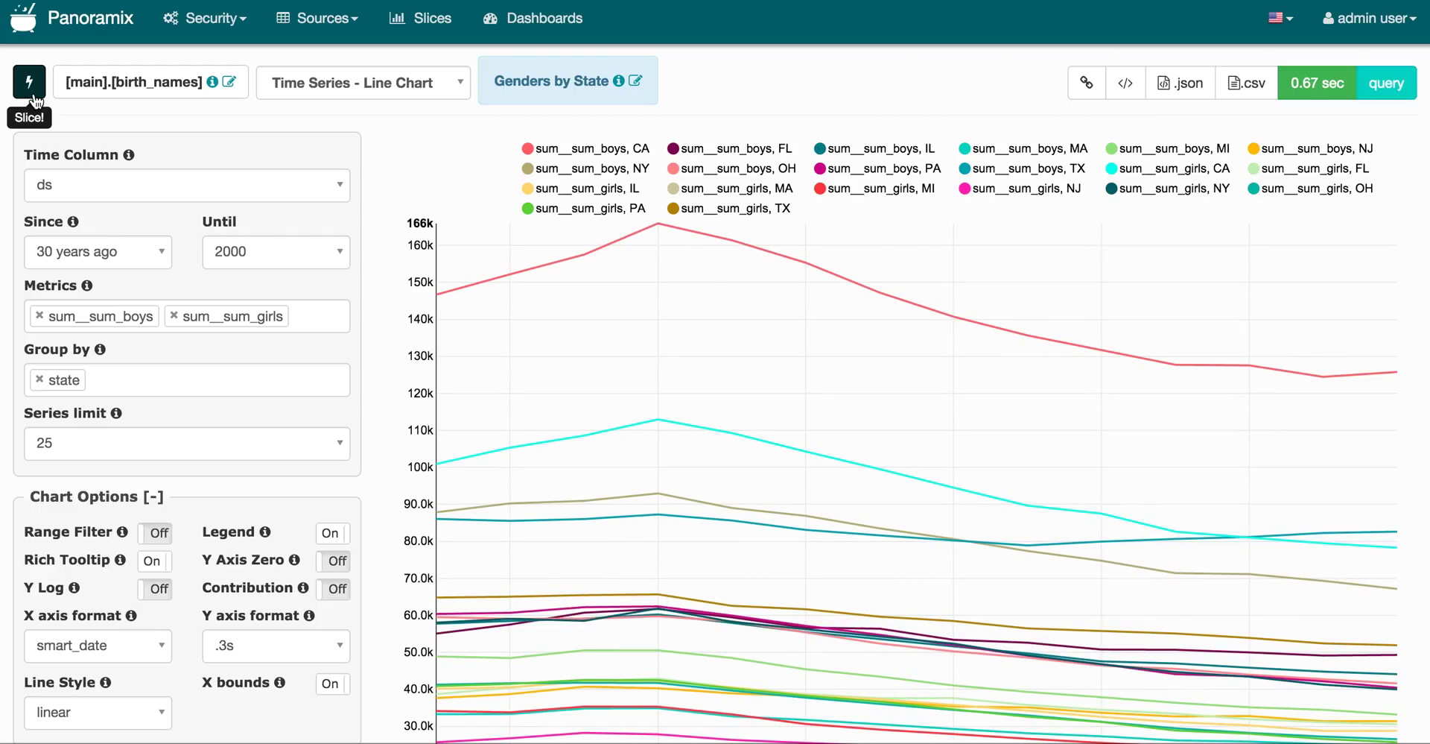
- Change the Until time to 2005-01-01 and rerun the chart
{"action": "left_click", "coordinate": [241, 256]}
{"action": "type", "text": "2015"}
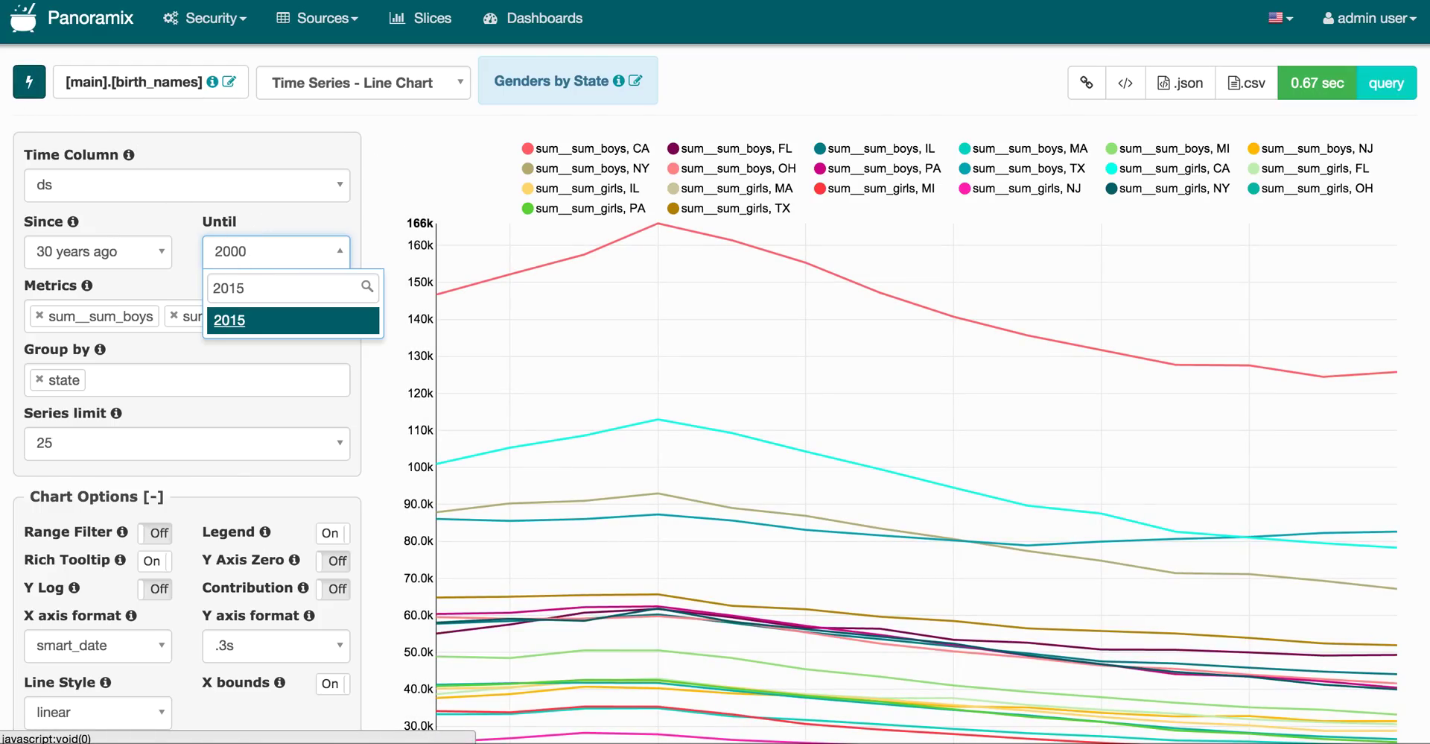
{"action": "key", "text": "BackSpace"}
{"action": "key", "text": "BackSpace"}
{"action": "type", "text": "05-01-01"}
{"action": "key", "text": "Return"}
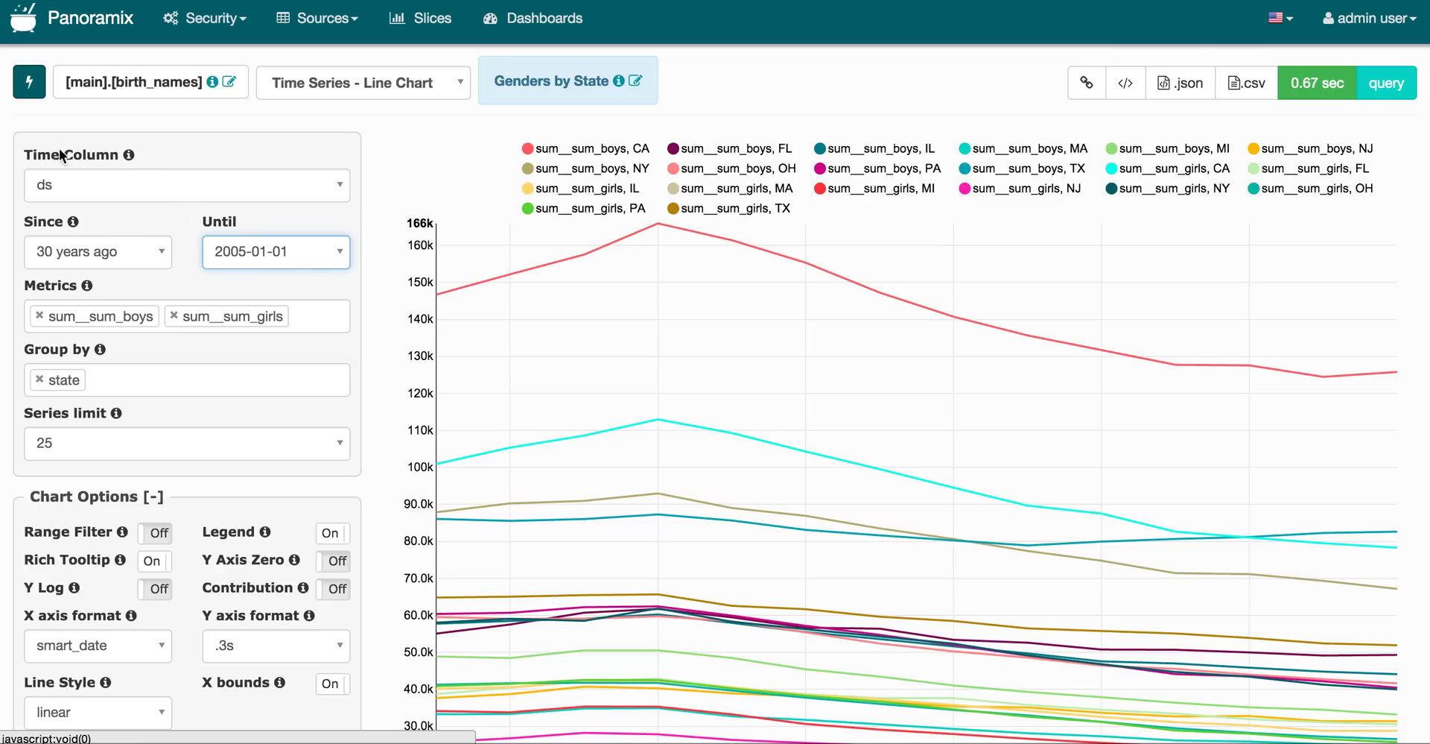
{"action": "left_click", "coordinate": [39, 92]}
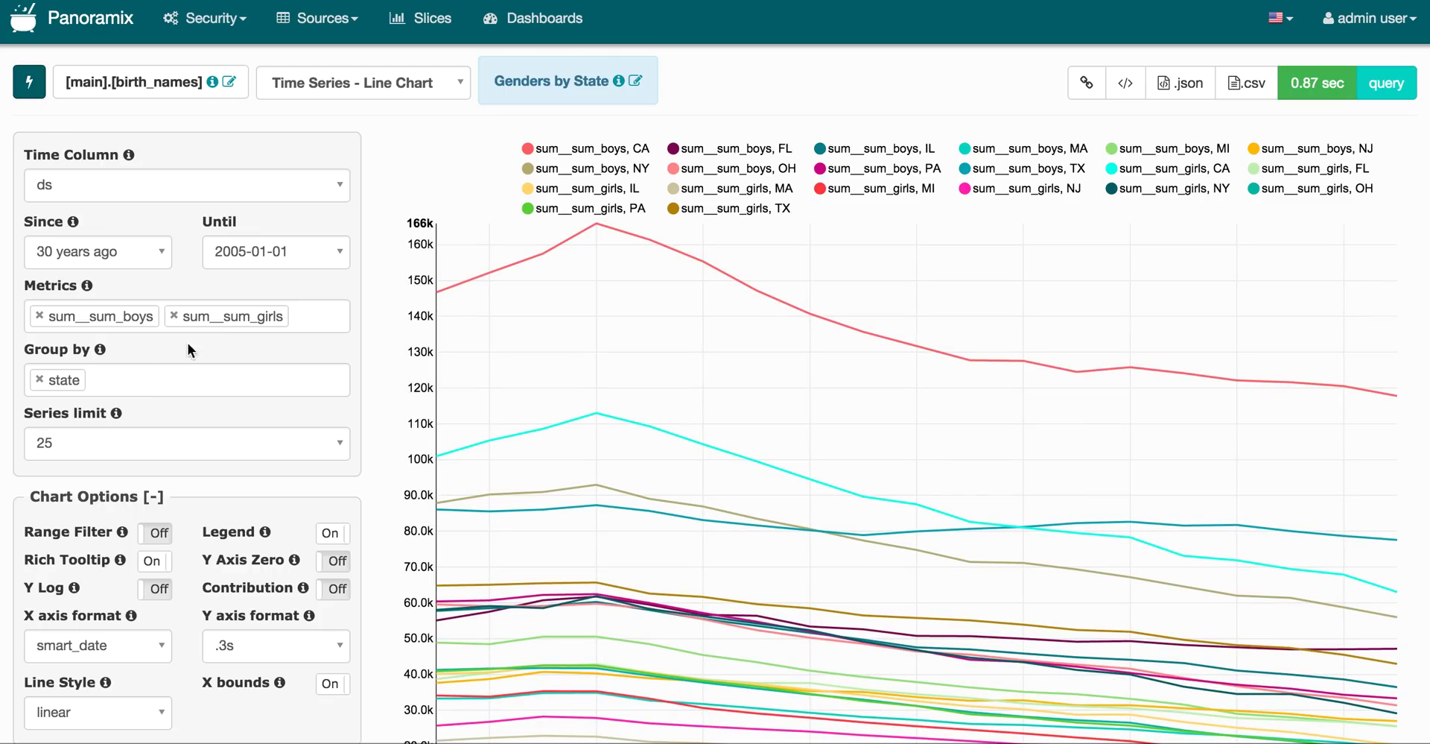
- Drop the sum__sum_girls metric and group by name instead of state, rerunning the chart
{"action": "left_click", "coordinate": [175, 315]}
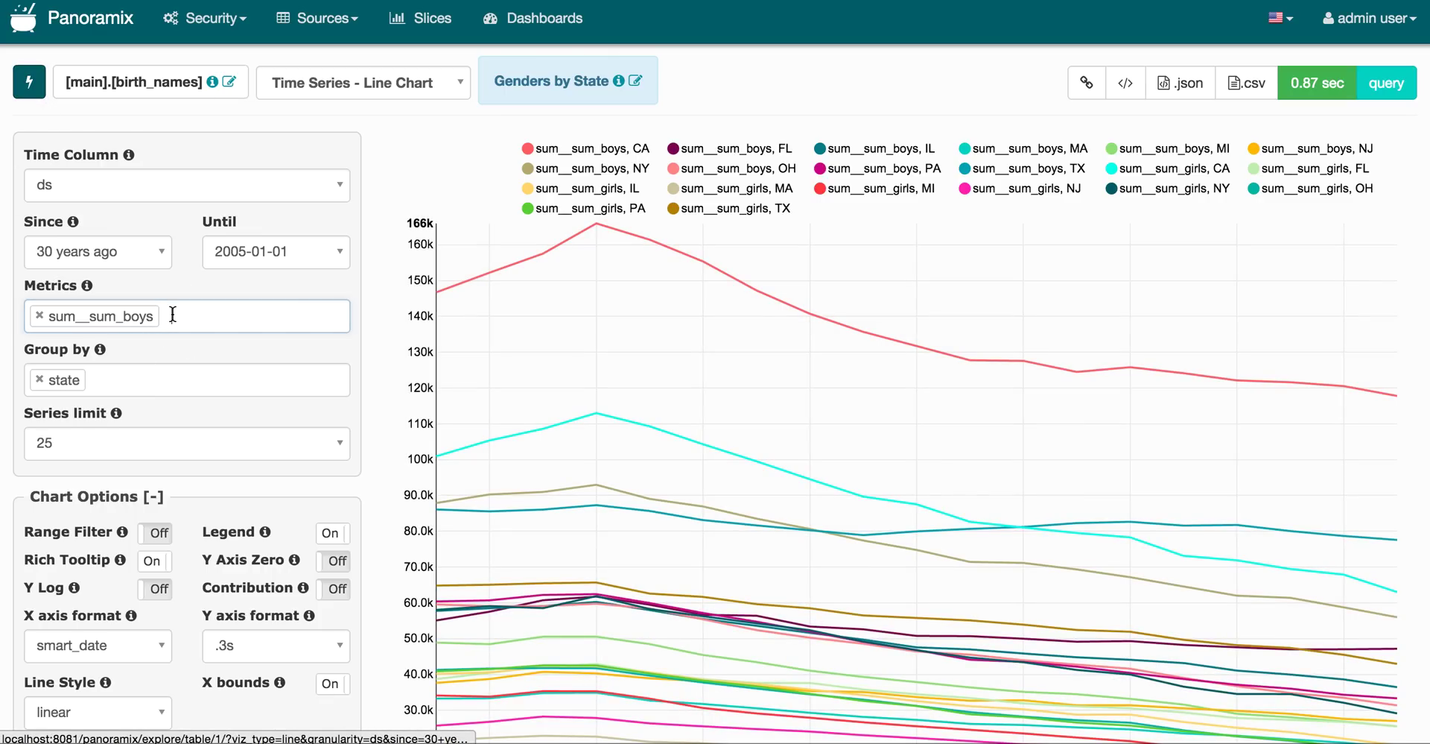
{"action": "left_click", "coordinate": [30, 81]}
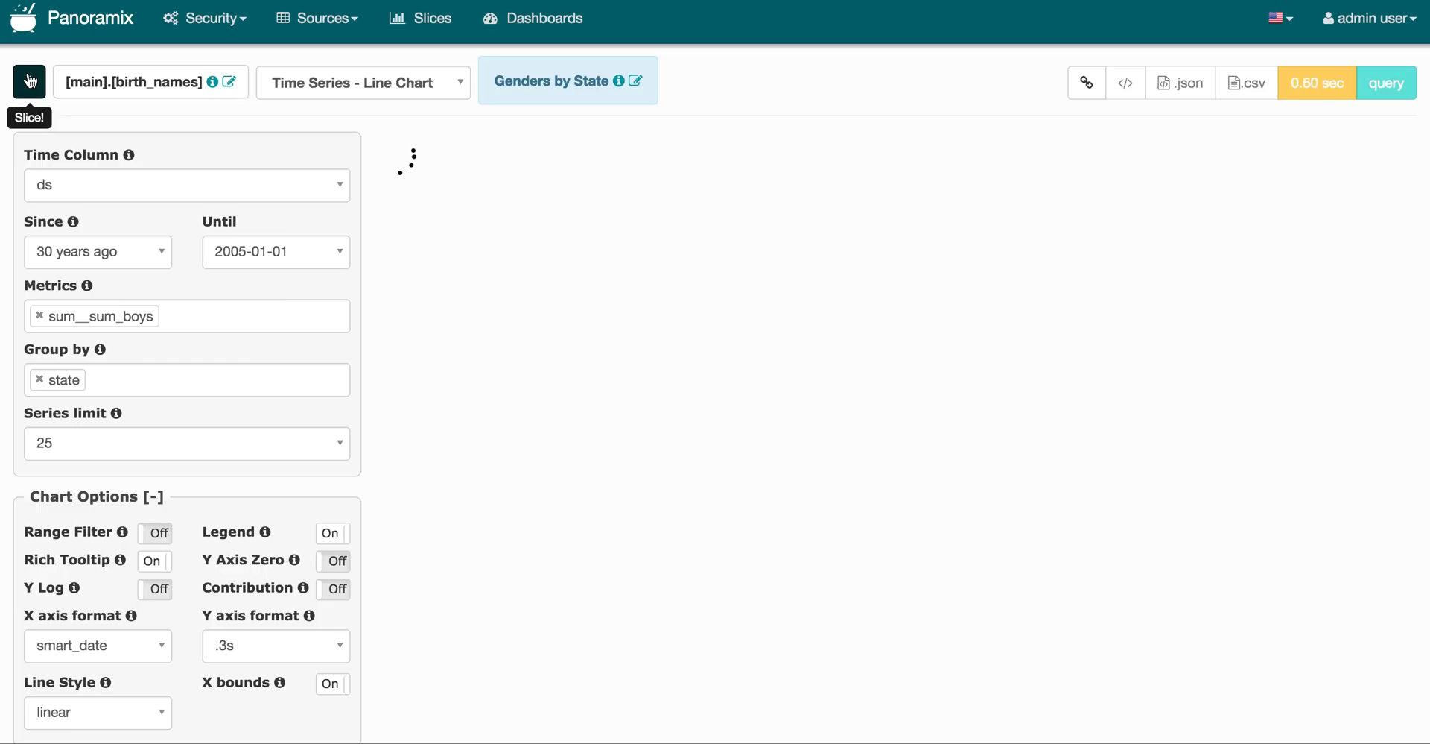
{"action": "left_click", "coordinate": [40, 379]}
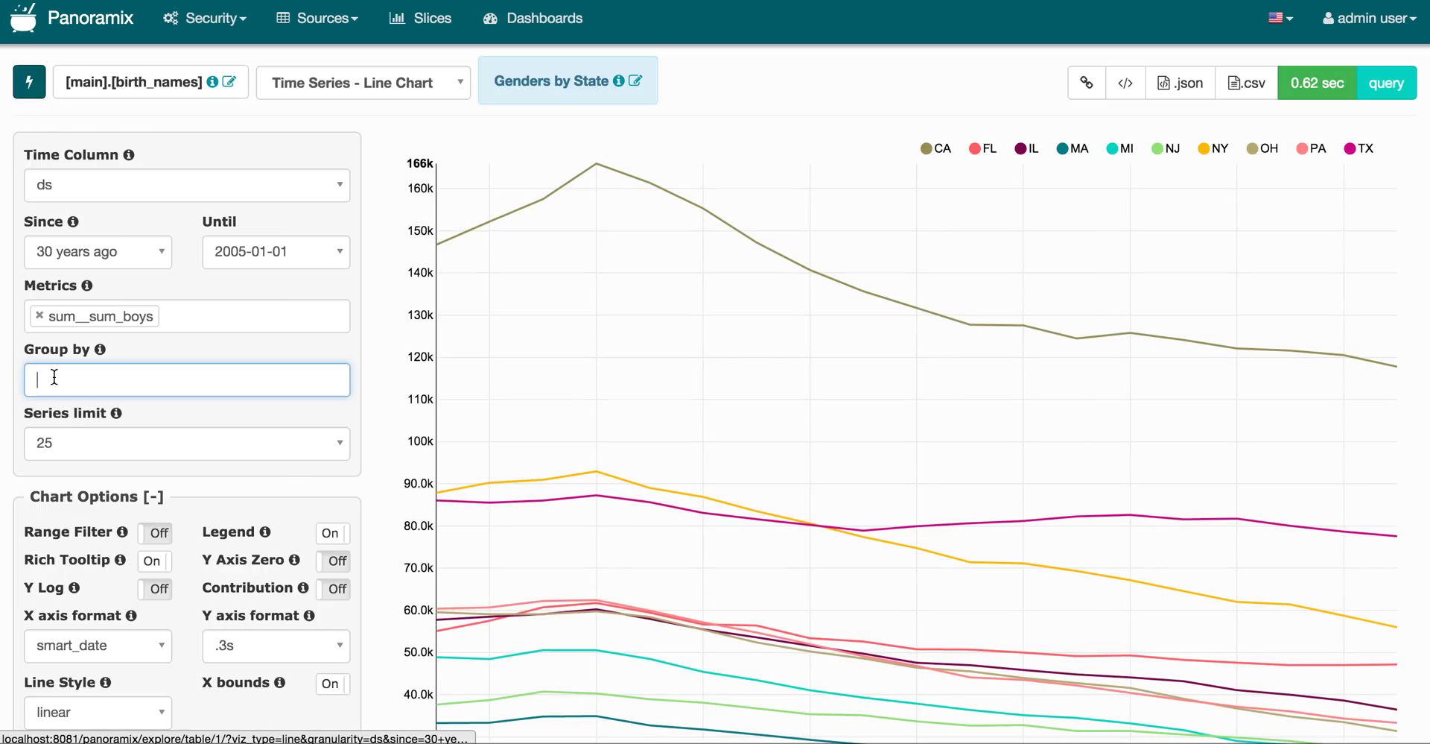
{"action": "left_click", "coordinate": [61, 377]}
{"action": "type", "text": "name"}
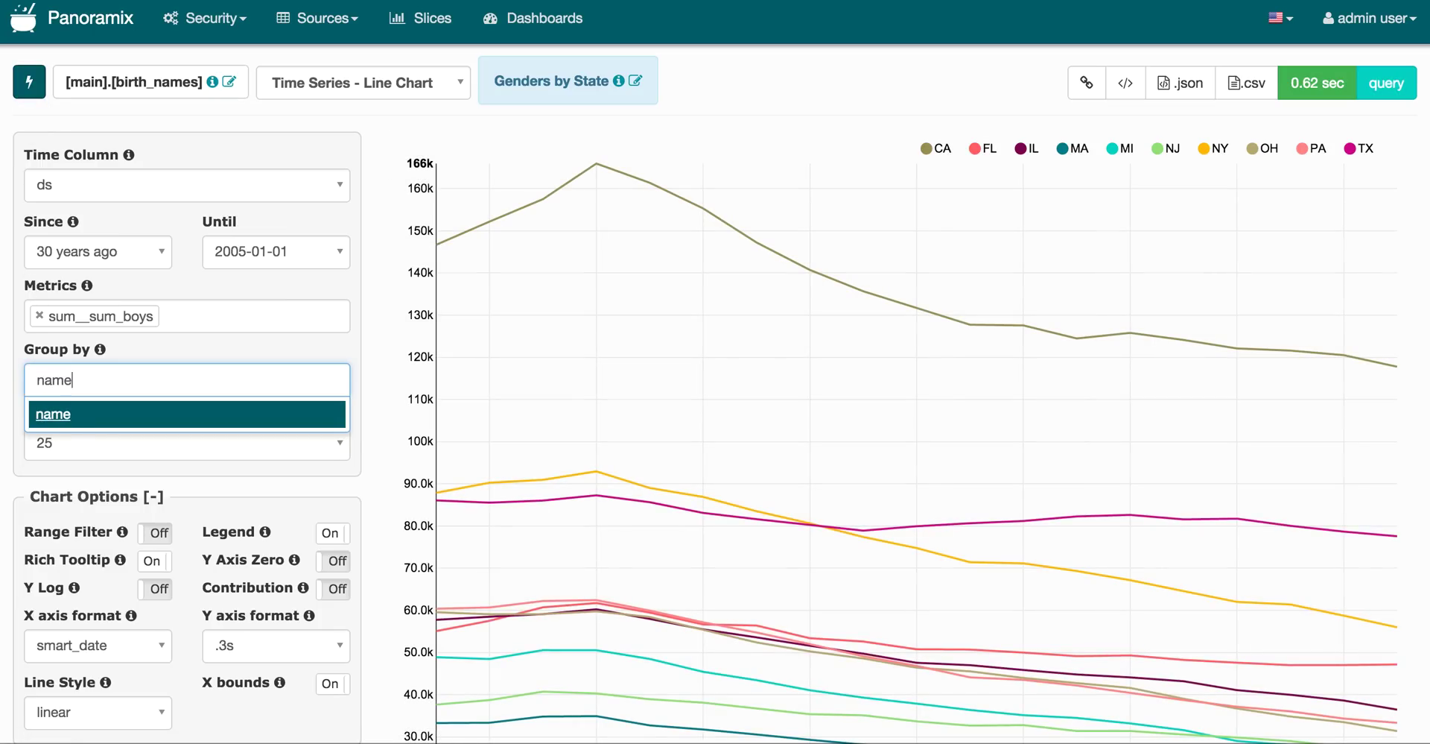
{"action": "key", "text": "Return"}
{"action": "left_click", "coordinate": [33, 86]}
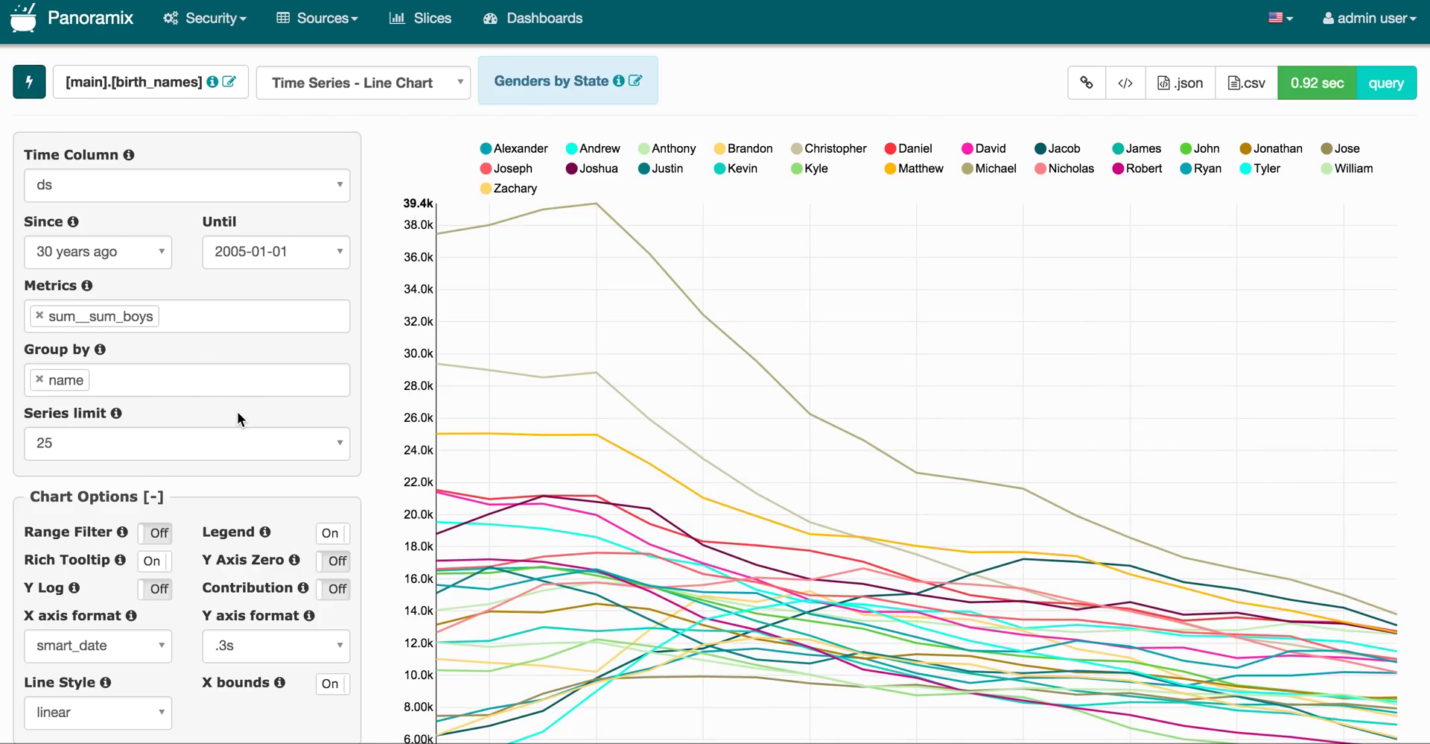
- Add state as a second Group by column and rerun the chart
{"action": "left_click", "coordinate": [165, 392]}
{"action": "type", "text": "sta"}
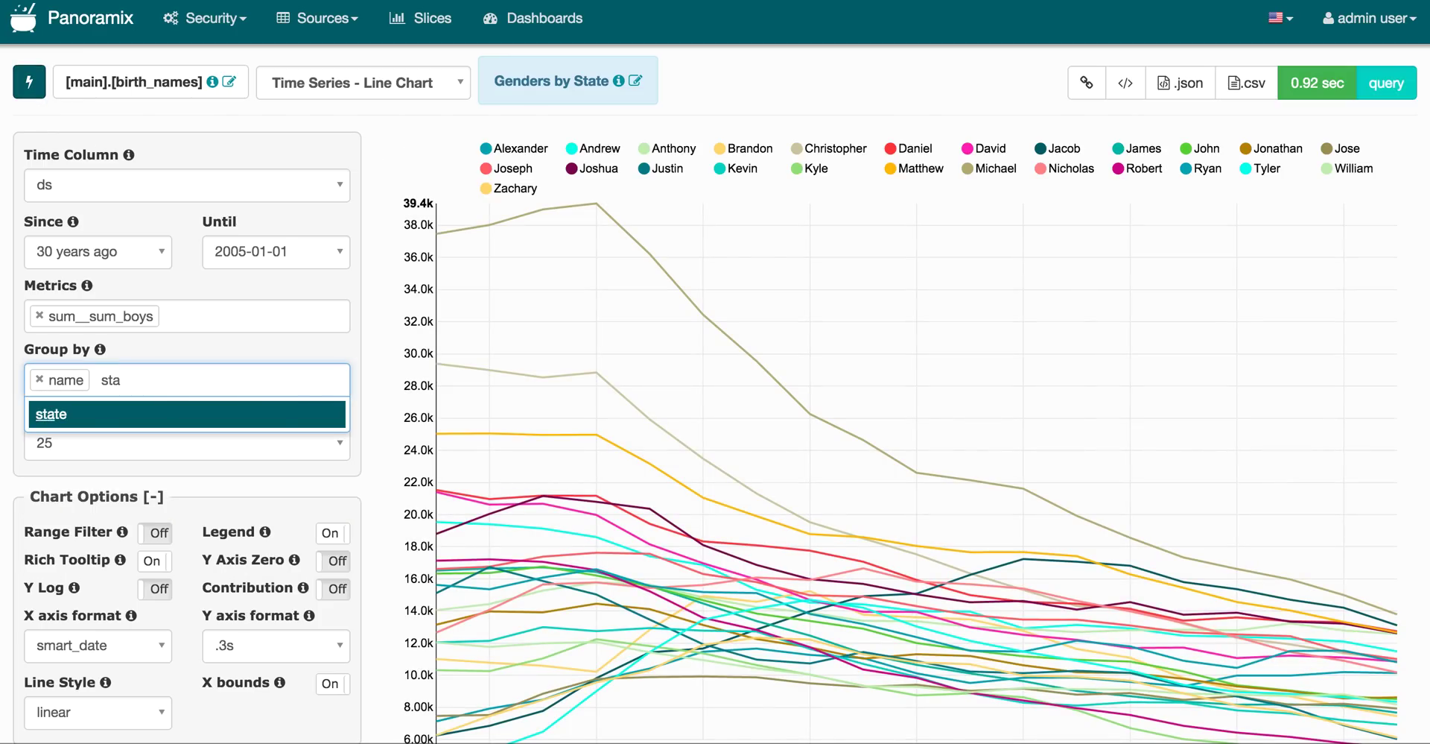
{"action": "key", "text": "Return"}
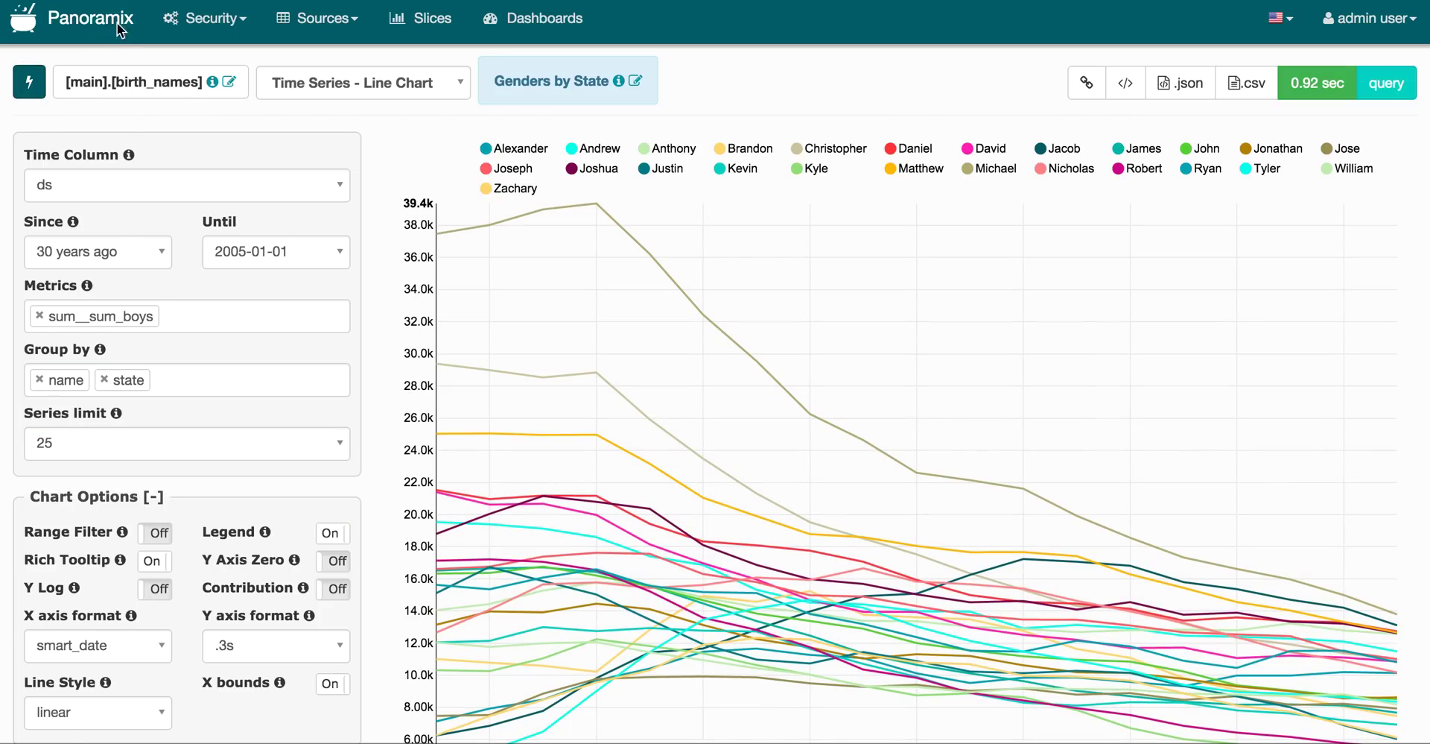
{"action": "left_click", "coordinate": [37, 88]}
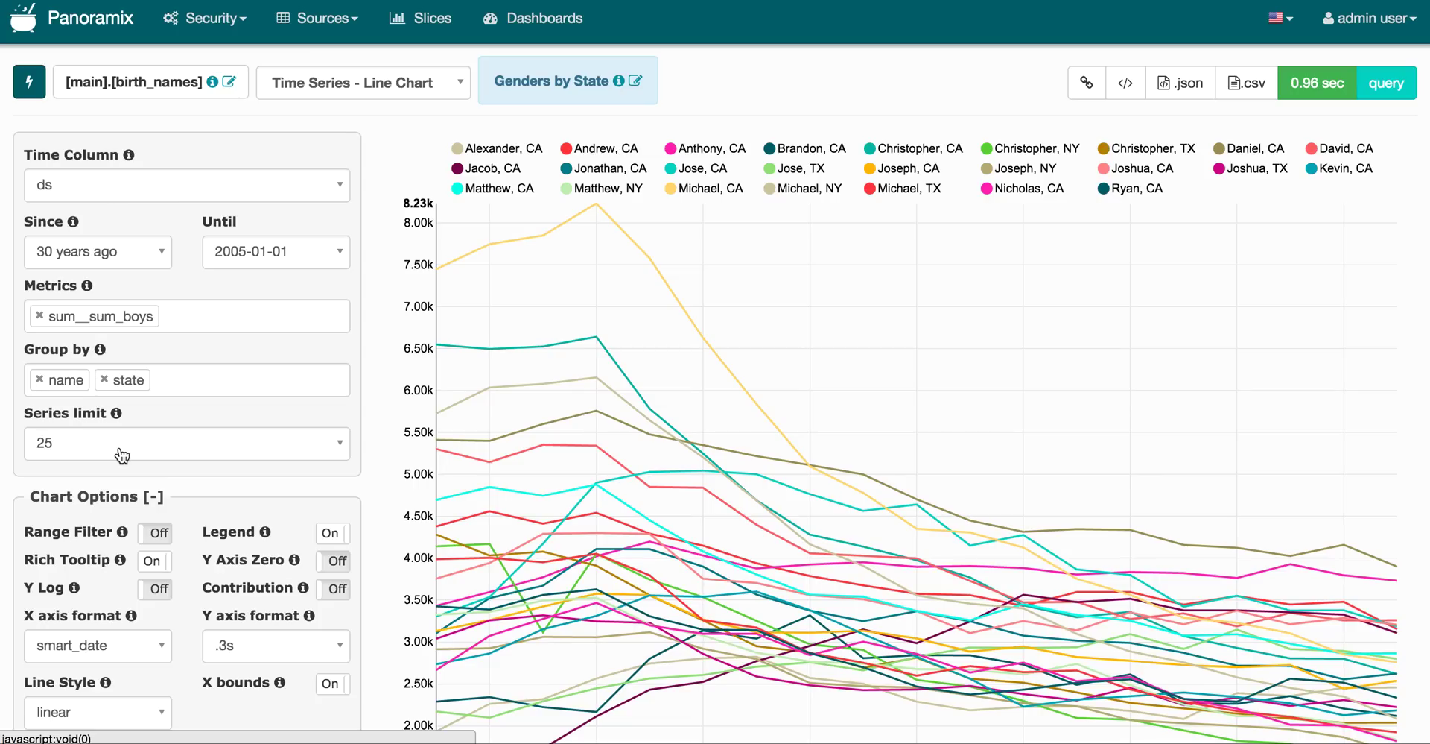
- Collapse the Chart Options and Advanced Analytics sections, then return to the top of the panel
{"action": "scroll", "coordinate": [122, 454], "scroll_direction": "down", "scroll_amount": 3}
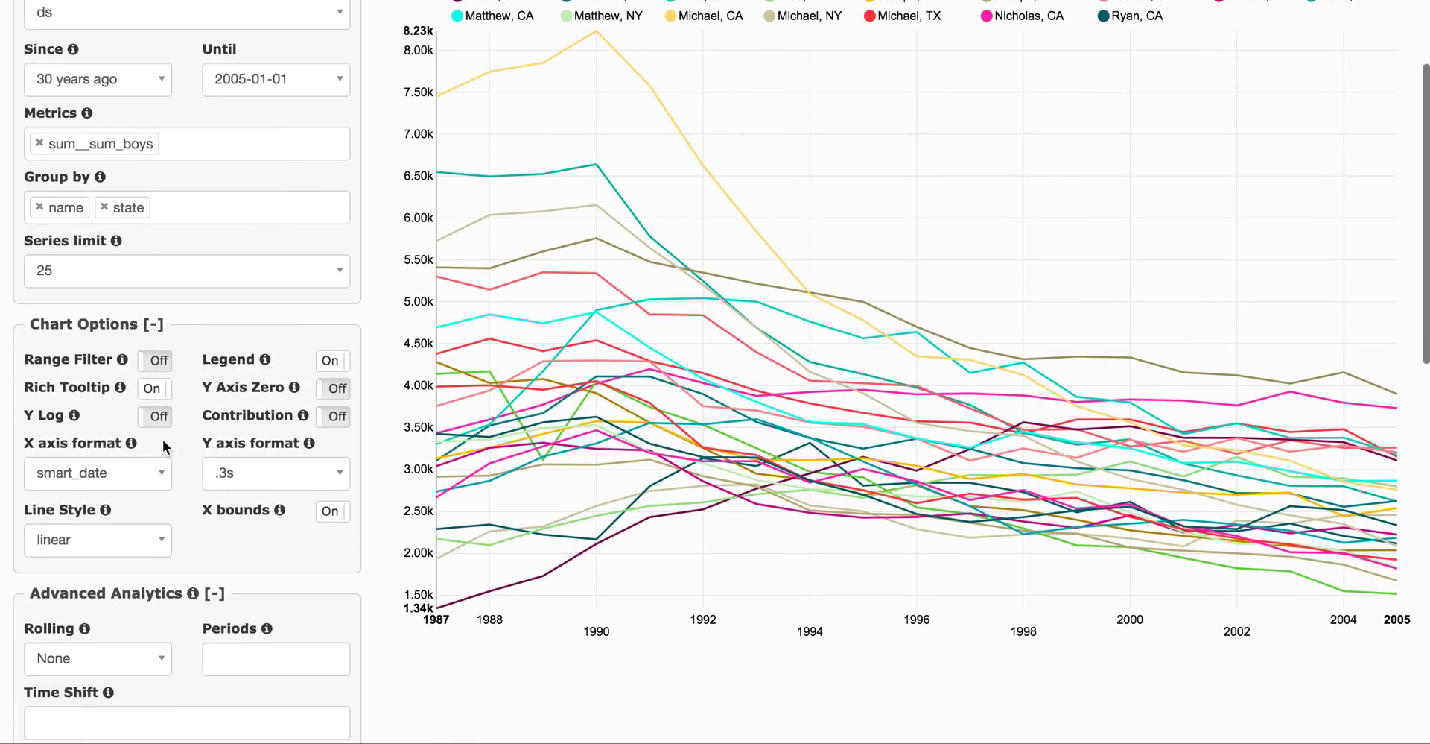
{"action": "left_click", "coordinate": [153, 325]}
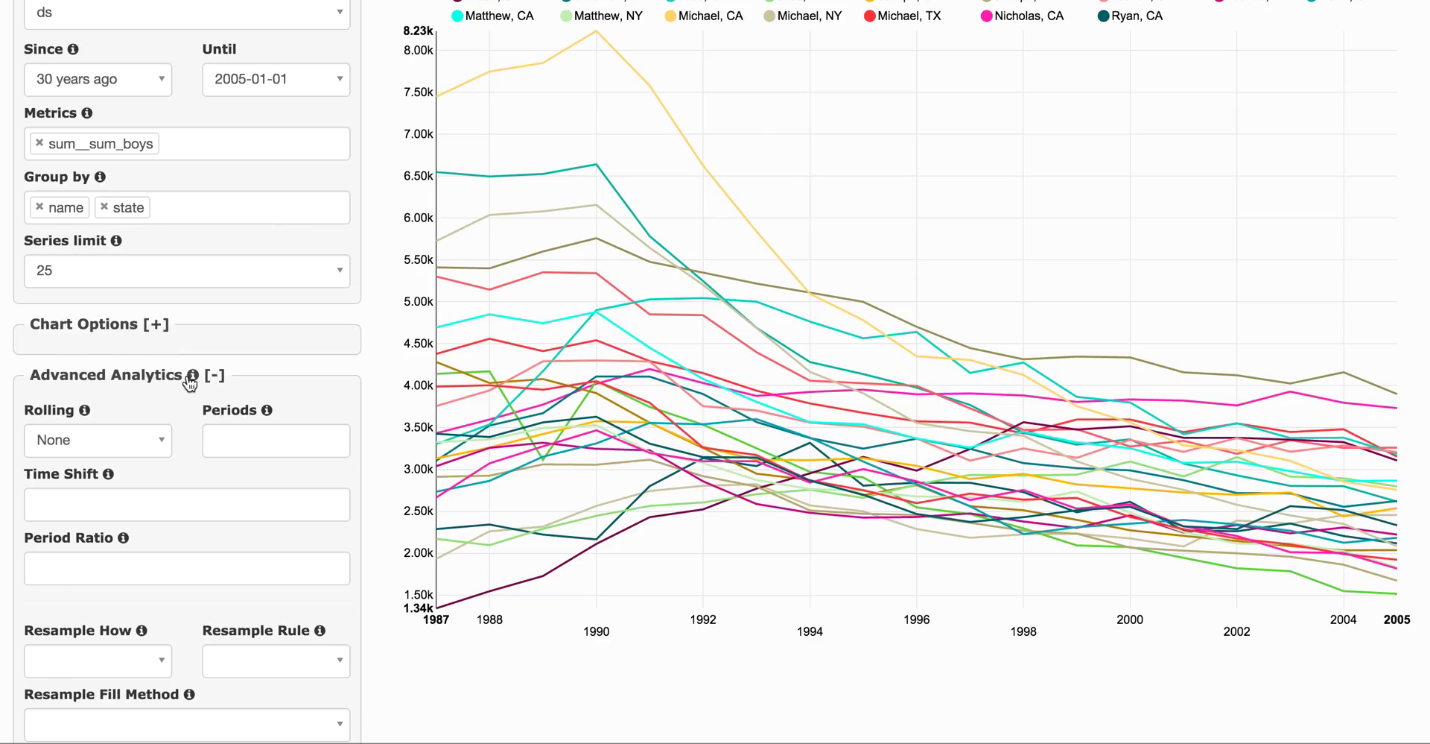
{"action": "mouse_move", "coordinate": [191, 377]}
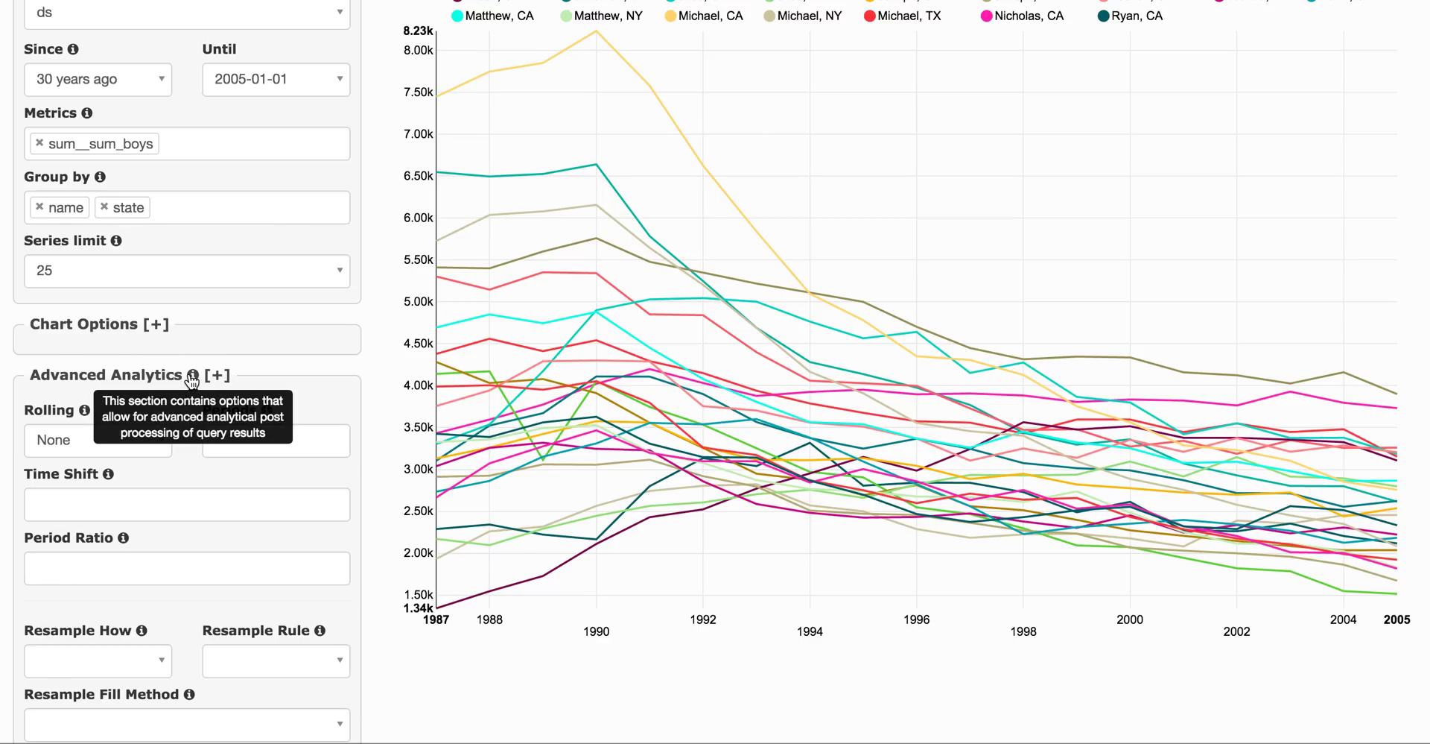
{"action": "left_click", "coordinate": [191, 377]}
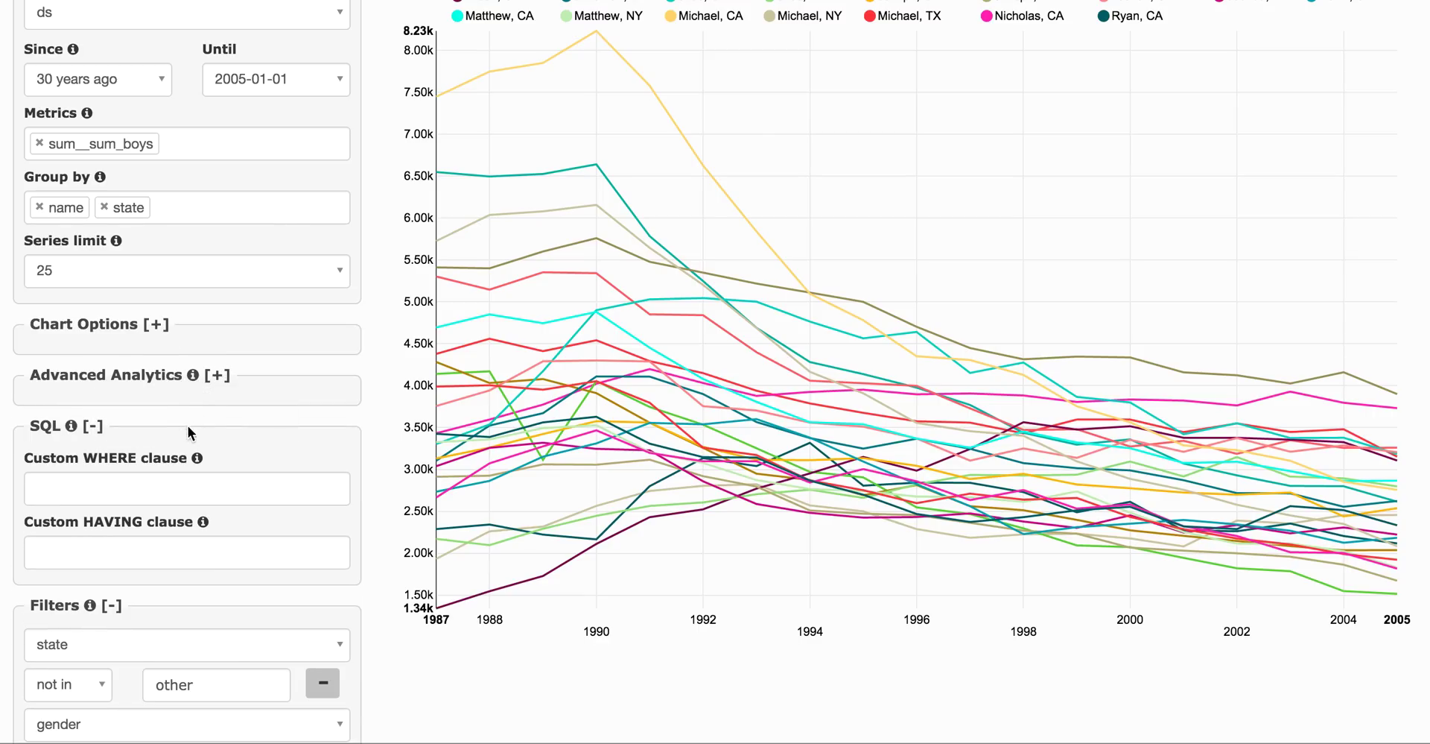
{"action": "scroll", "coordinate": [132, 449], "scroll_direction": "down", "scroll_amount": 5}
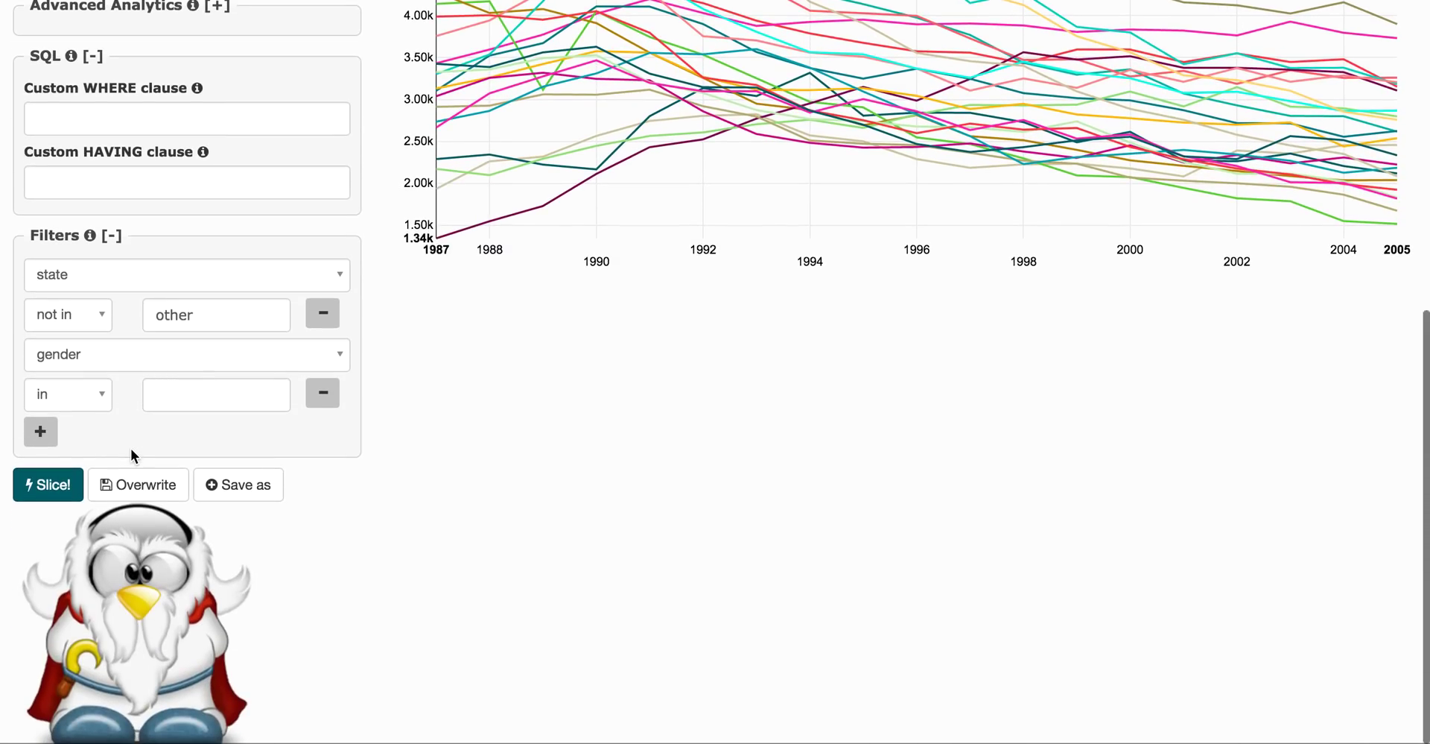
{"action": "scroll", "coordinate": [131, 449], "scroll_direction": "up", "scroll_amount": 1}
{"action": "scroll", "coordinate": [131, 448], "scroll_direction": "up", "scroll_amount": 5}
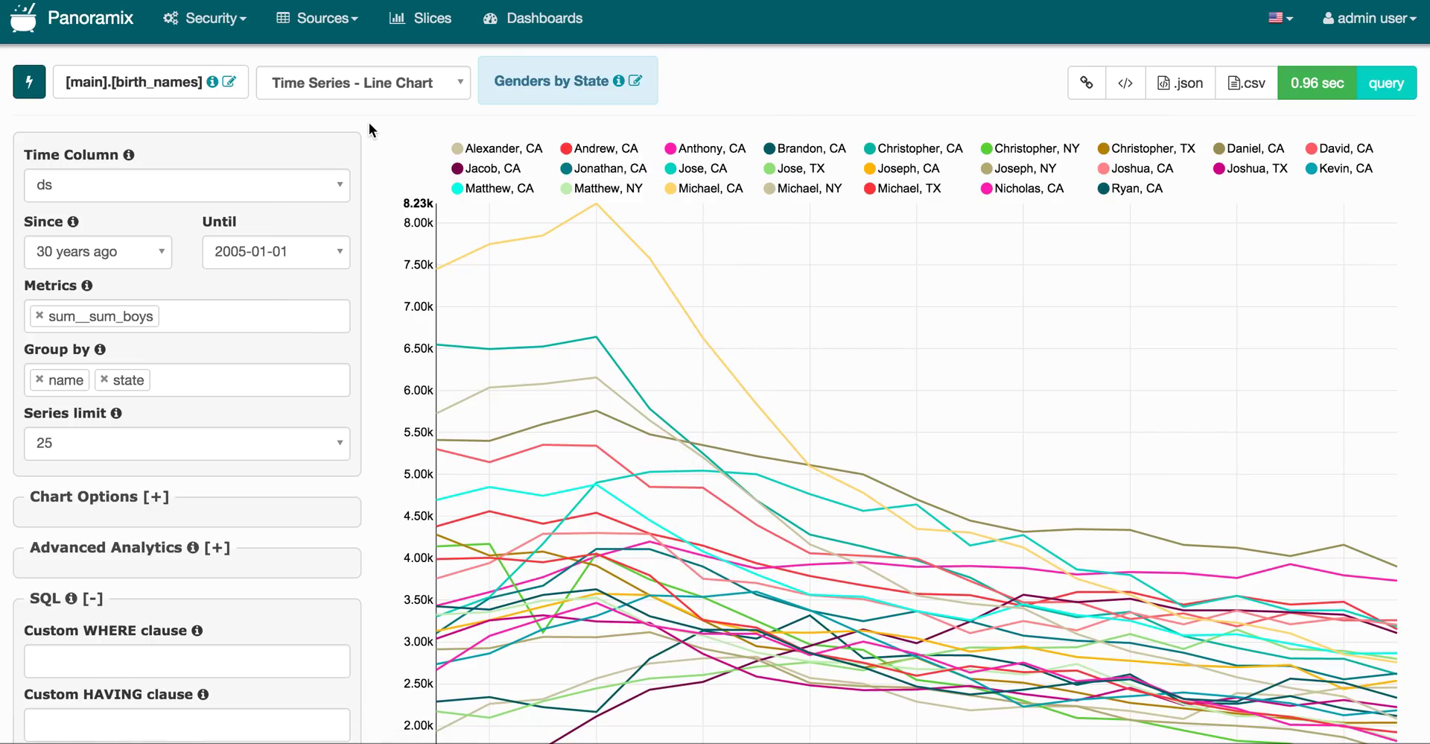
- Switch the chart type to Word Cloud
{"action": "left_click", "coordinate": [396, 88]}
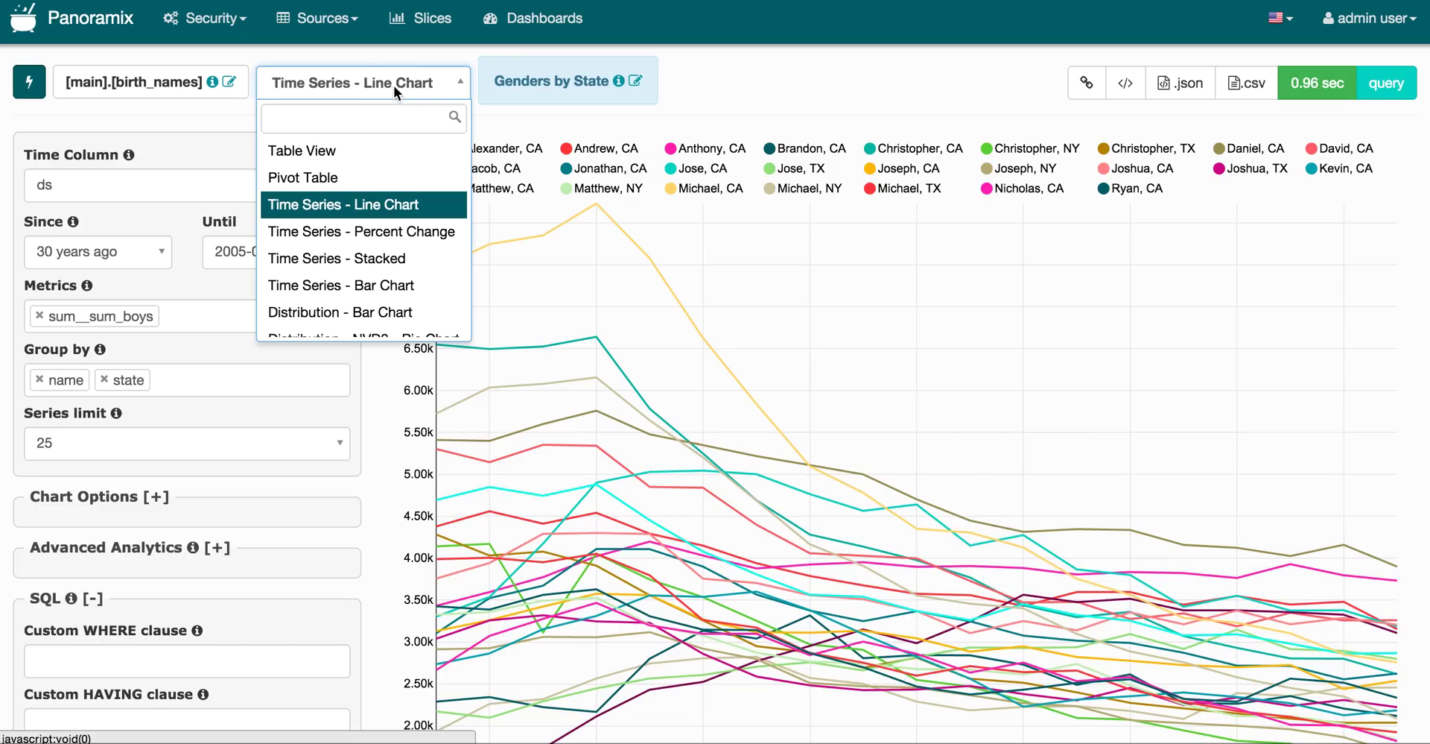
{"action": "type", "text": "wor"}
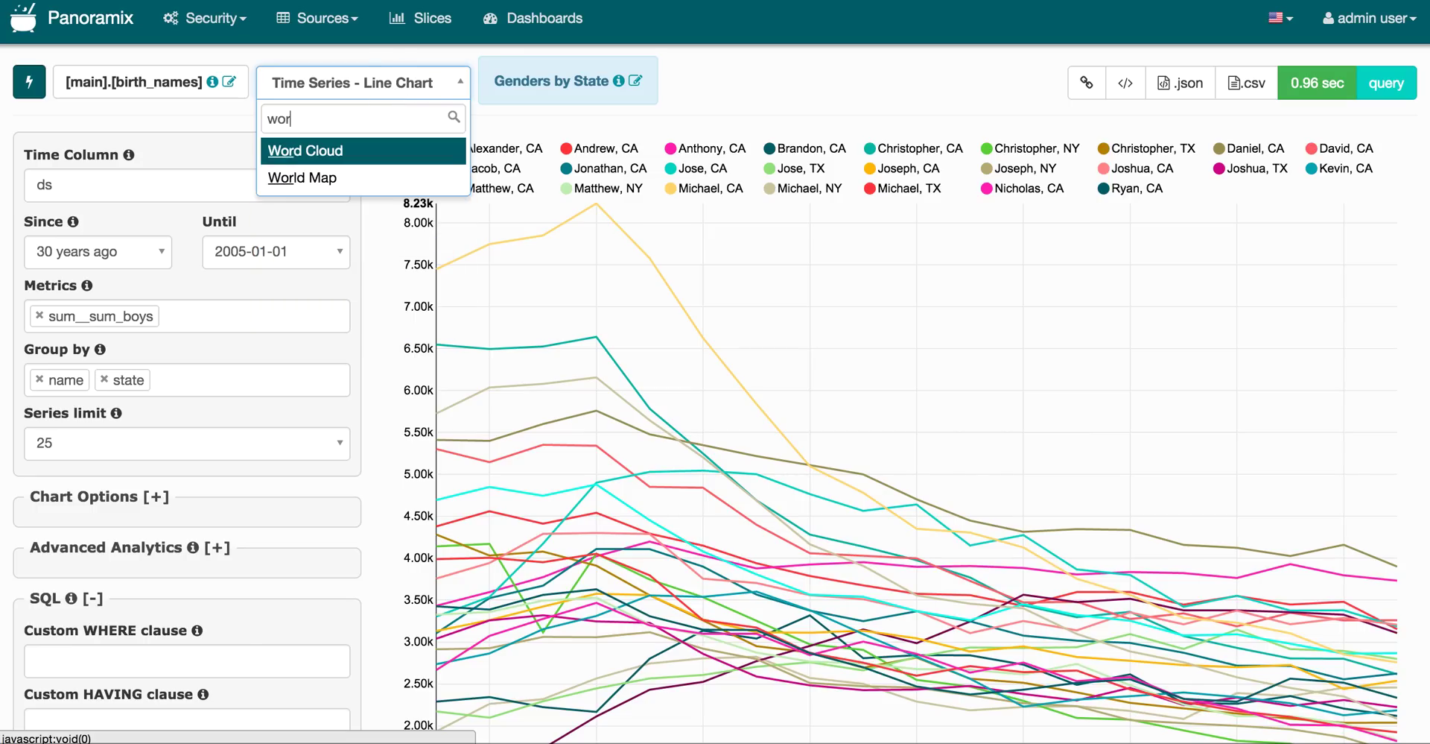
{"action": "key", "text": "Return"}
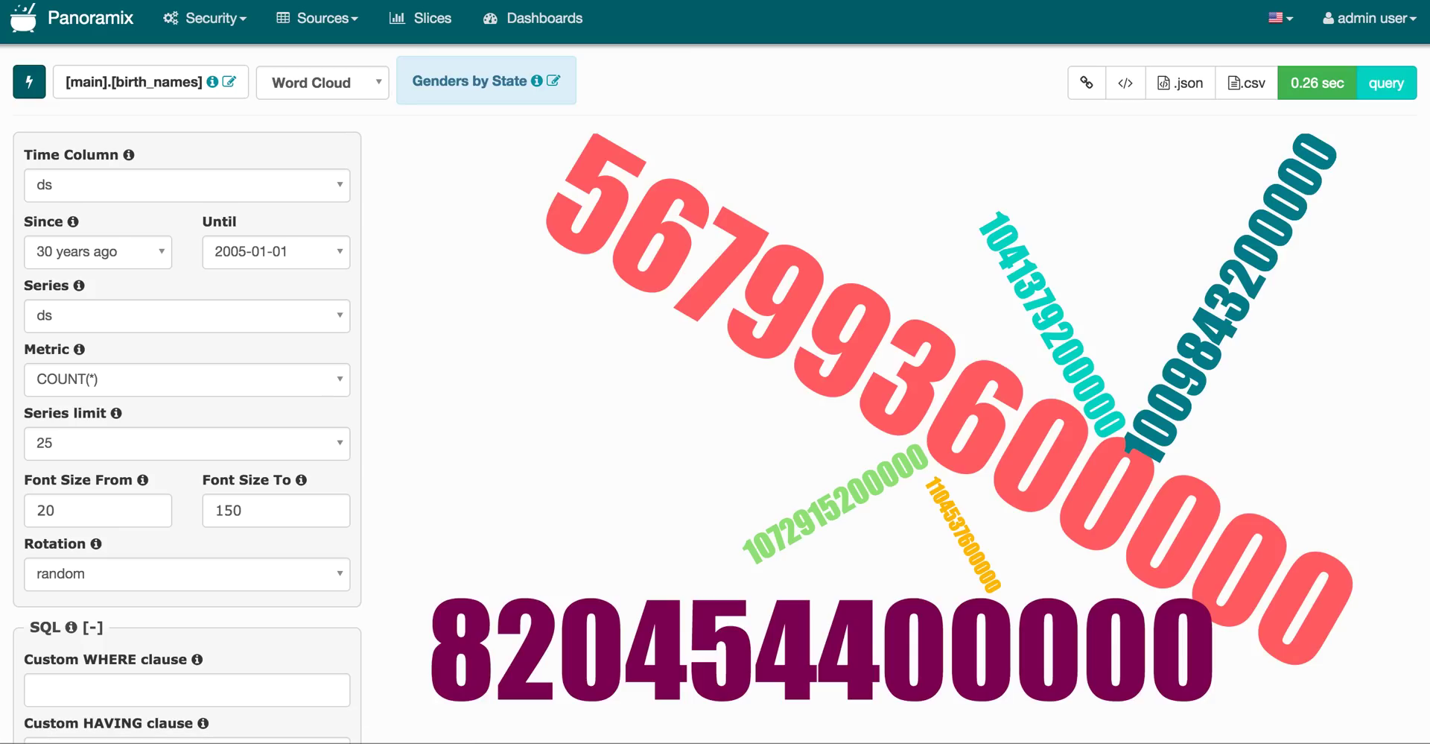
- Set the series to name and the metric to sum__sum_girls
{"action": "scroll", "coordinate": [149, 351], "scroll_direction": "down", "scroll_amount": 1}
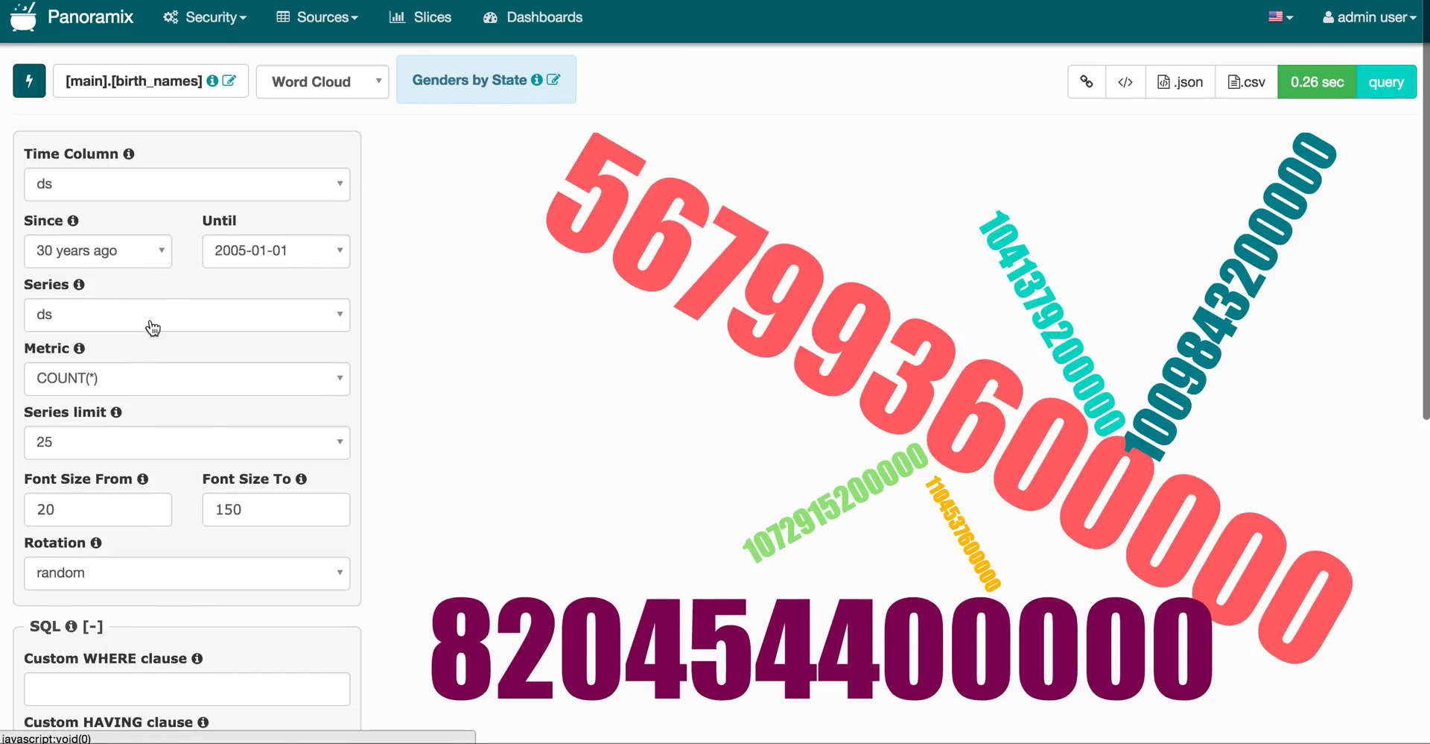
{"action": "left_click", "coordinate": [153, 328]}
{"action": "type", "text": "name"}
{"action": "key", "text": "Return"}
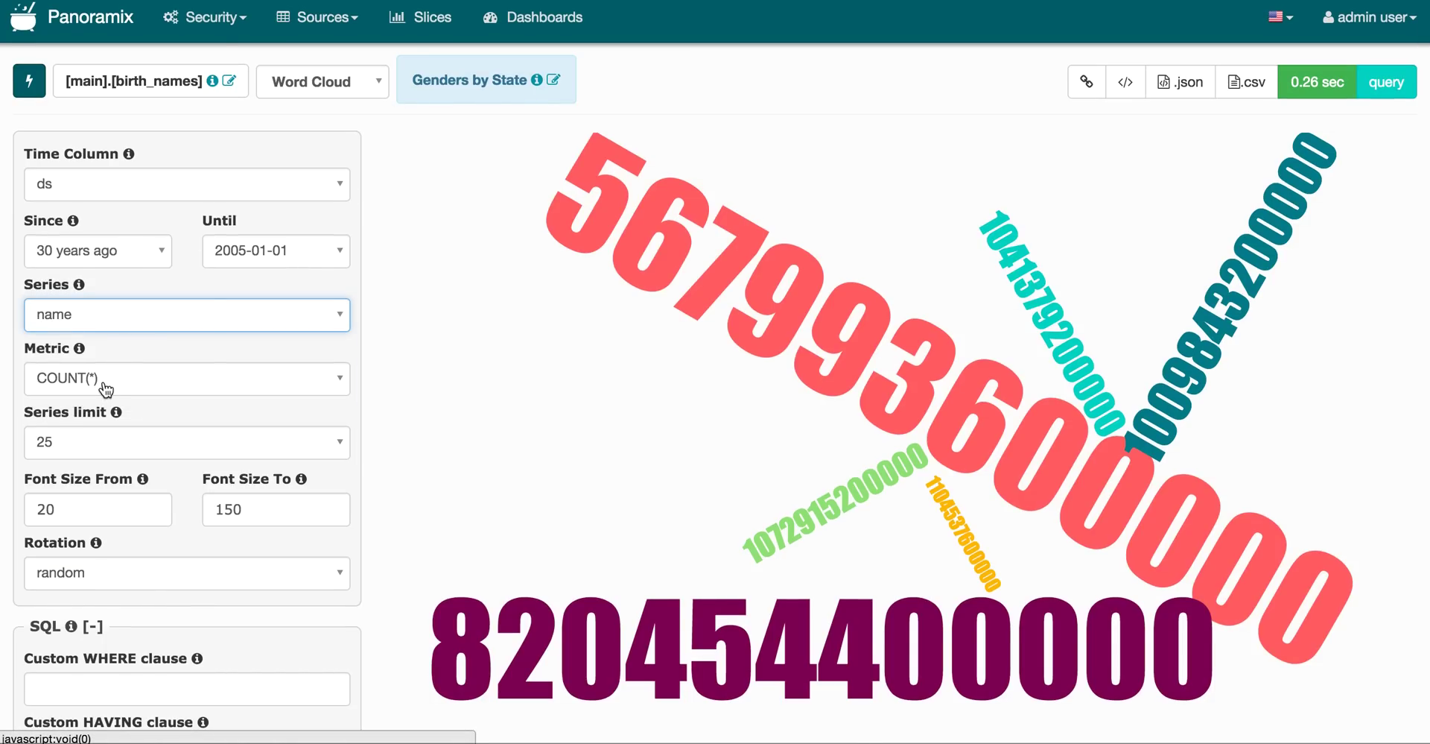
{"action": "left_click", "coordinate": [104, 383]}
{"action": "type", "text": "sum"}
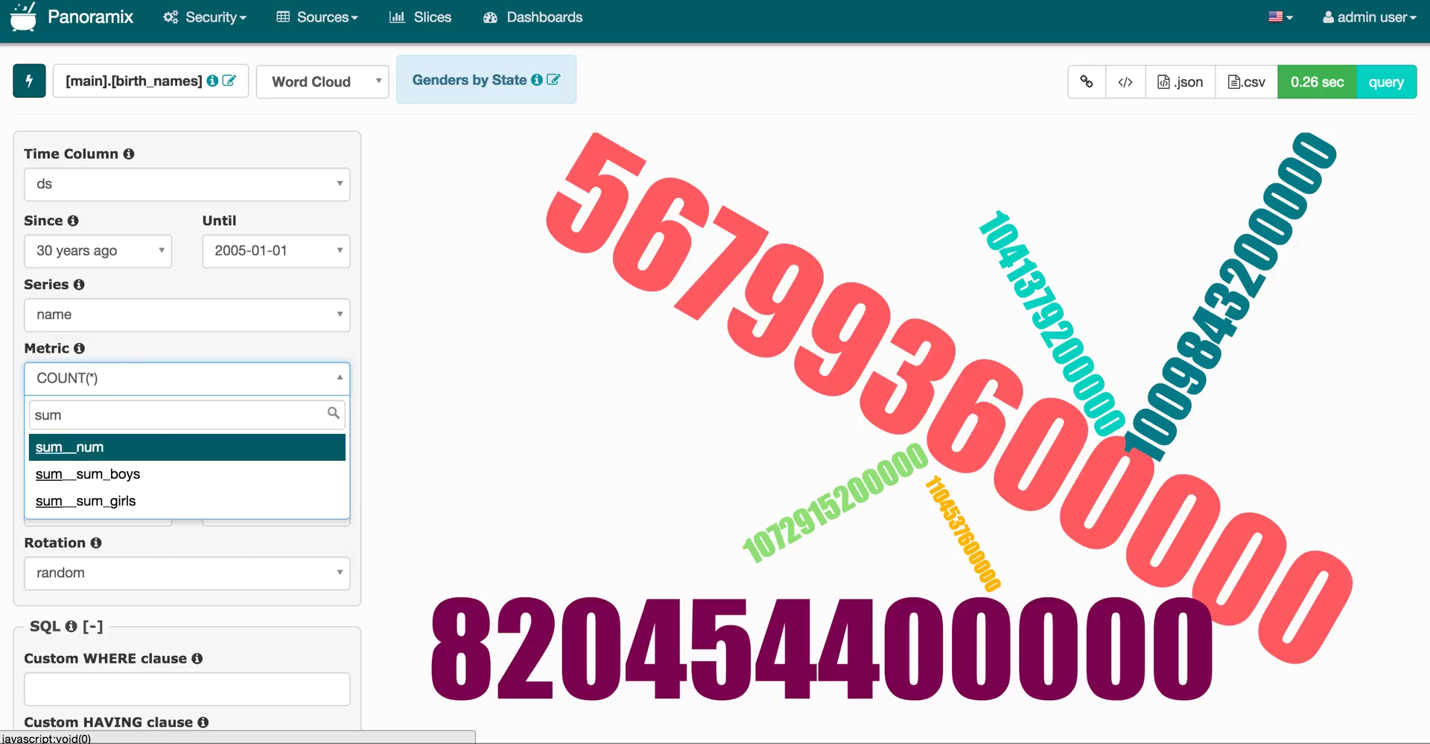
{"action": "key", "text": "Down"}
{"action": "key", "text": "Down"}
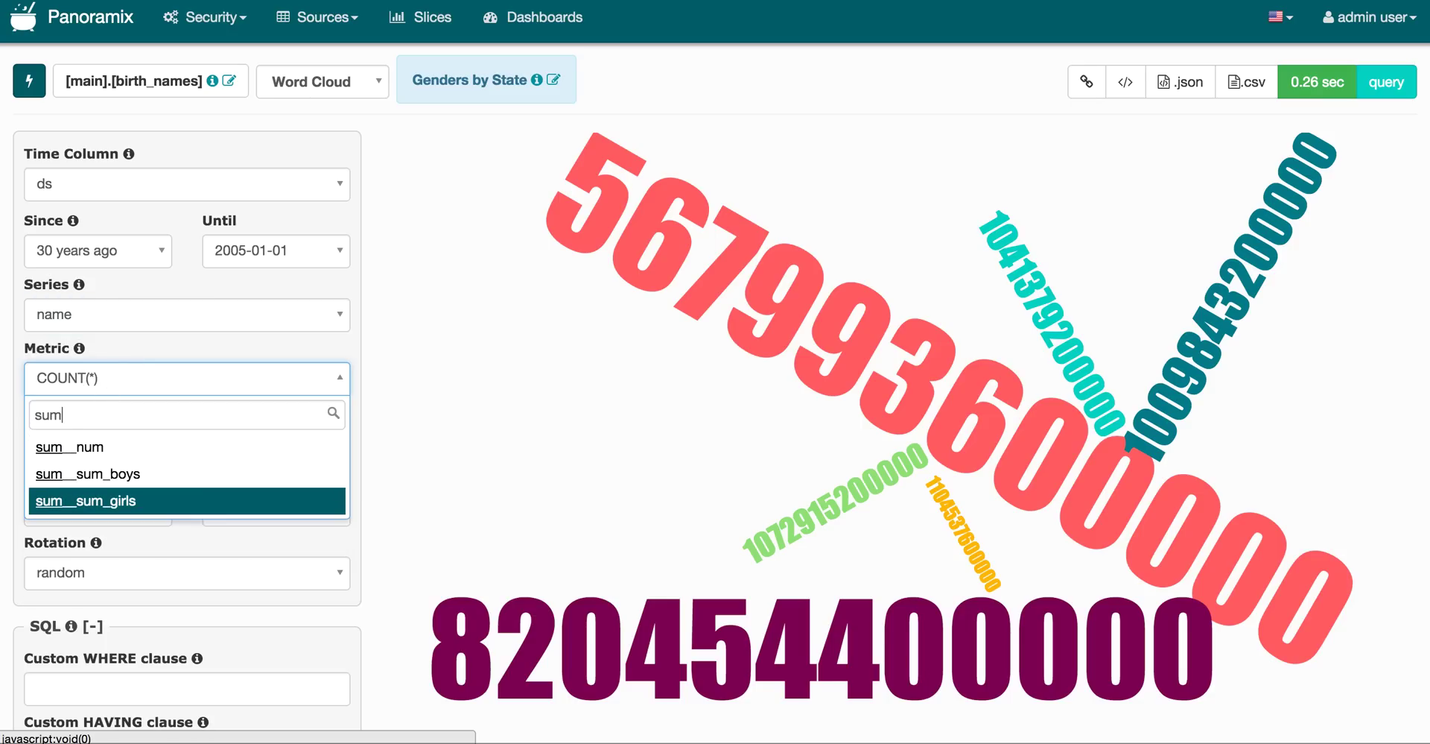
{"action": "key", "text": "Return"}
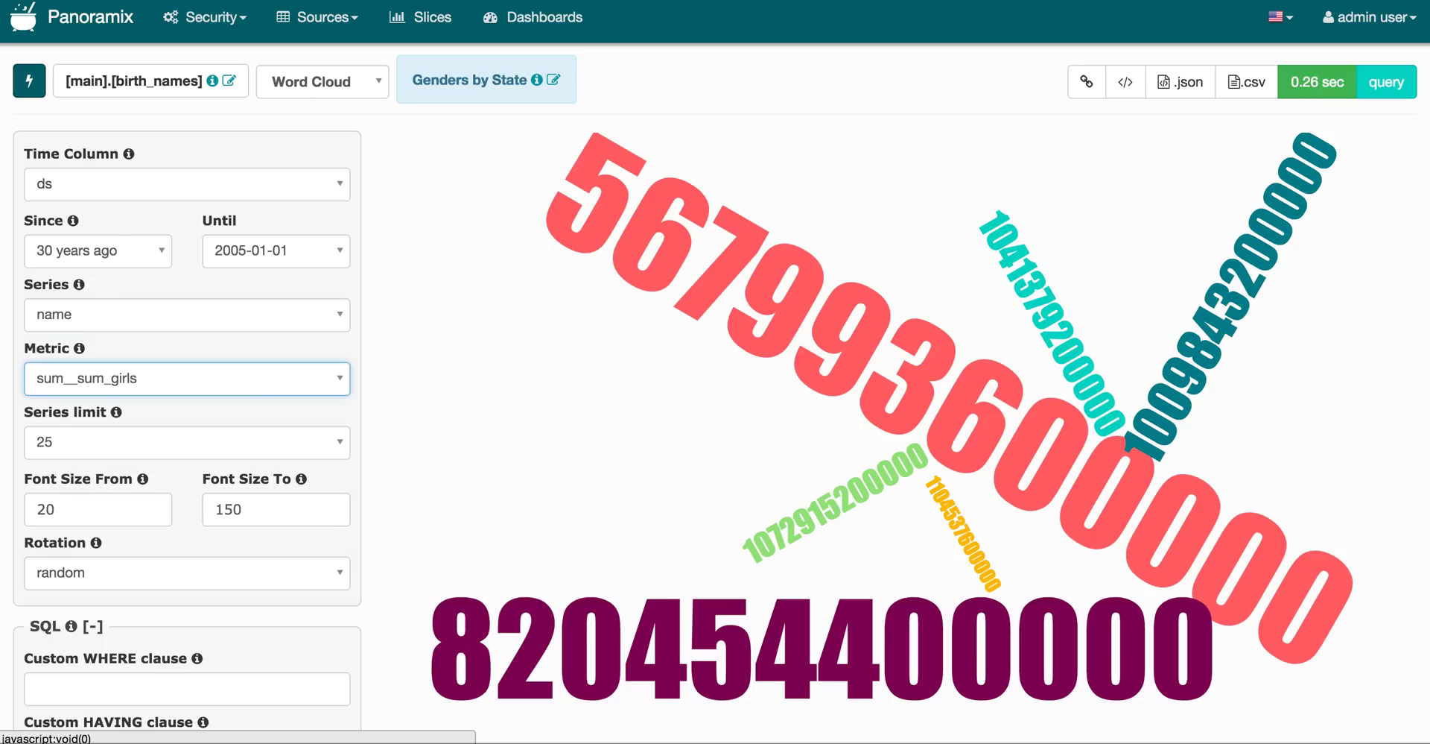
- Redraw the word cloud with font sizes ranging from 5 to 100
{"action": "left_click", "coordinate": [30, 80]}
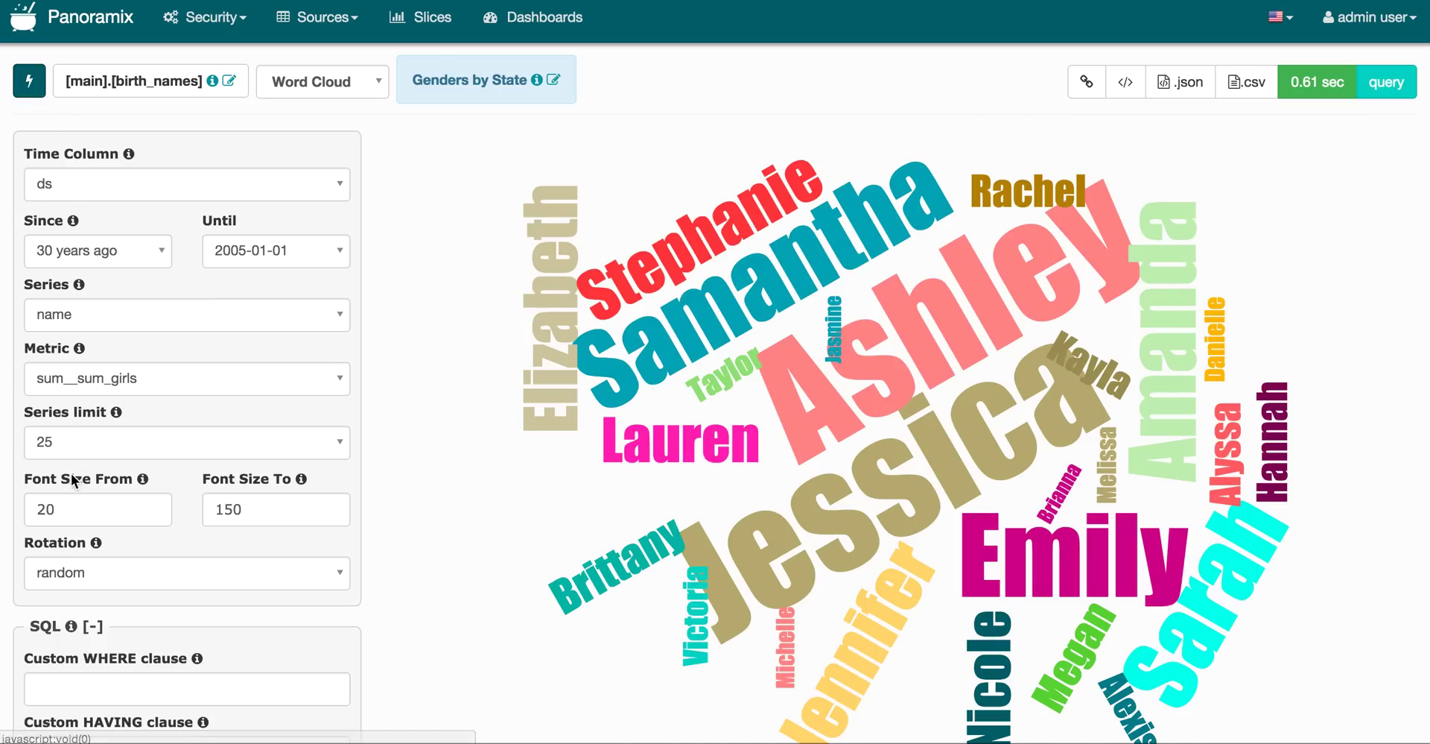
{"action": "left_click", "coordinate": [107, 519]}
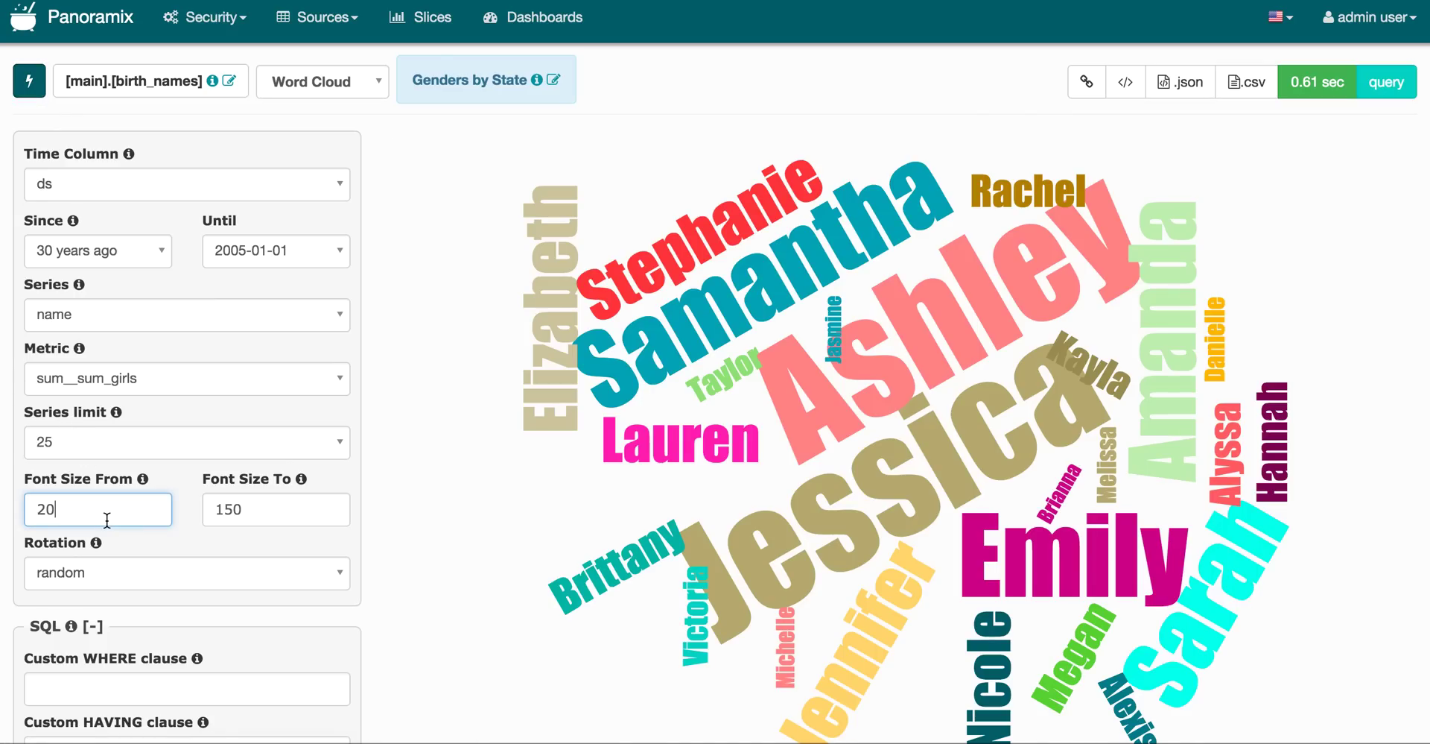
{"action": "key", "text": "BackSpace"}
{"action": "key", "text": "BackSpace"}
{"action": "type", "text": "5"}
{"action": "left_click", "coordinate": [234, 504]}
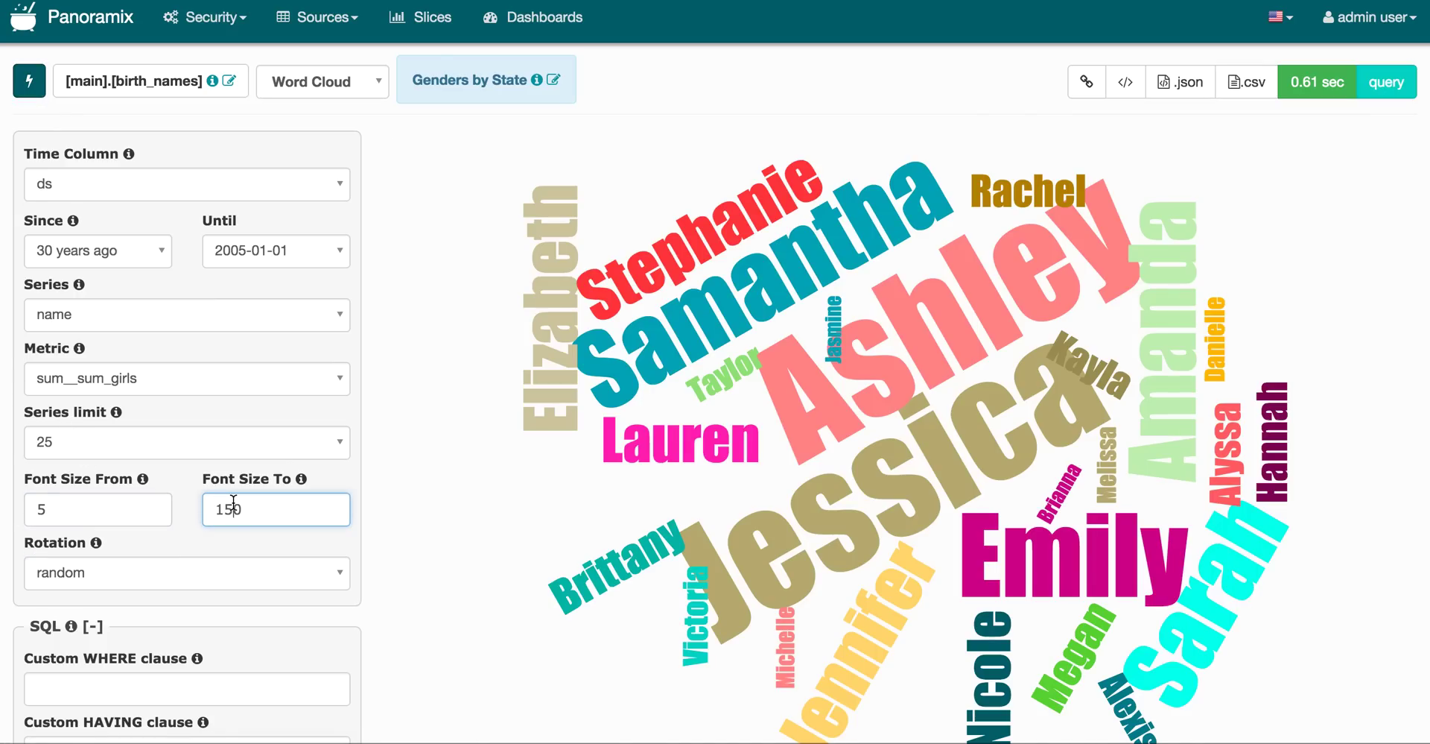
{"action": "key", "text": "BackSpace"}
{"action": "type", "text": "0"}
{"action": "left_click", "coordinate": [36, 91]}
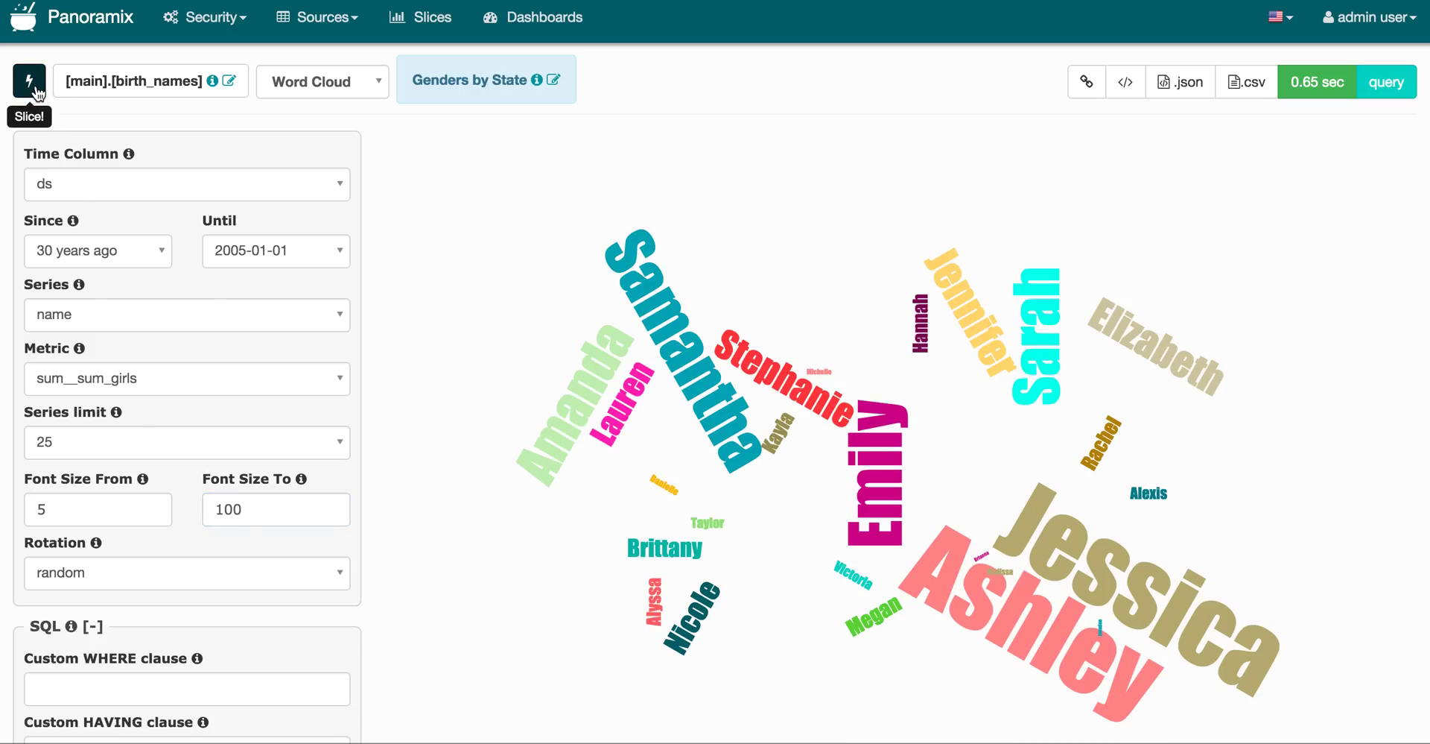
- Raise the series limit to 50 and rerun the query
{"action": "left_click", "coordinate": [243, 441]}
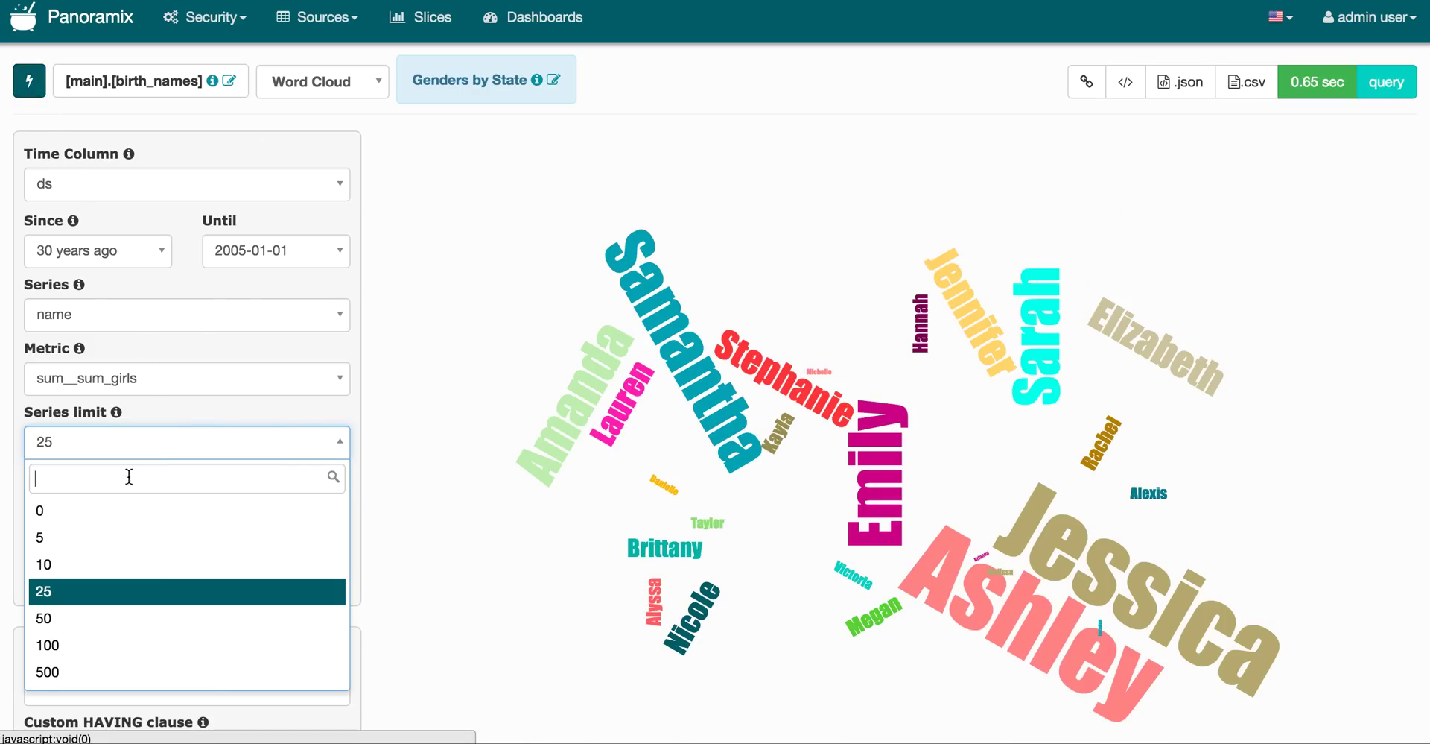
{"action": "left_click", "coordinate": [104, 633]}
{"action": "left_click", "coordinate": [33, 89]}
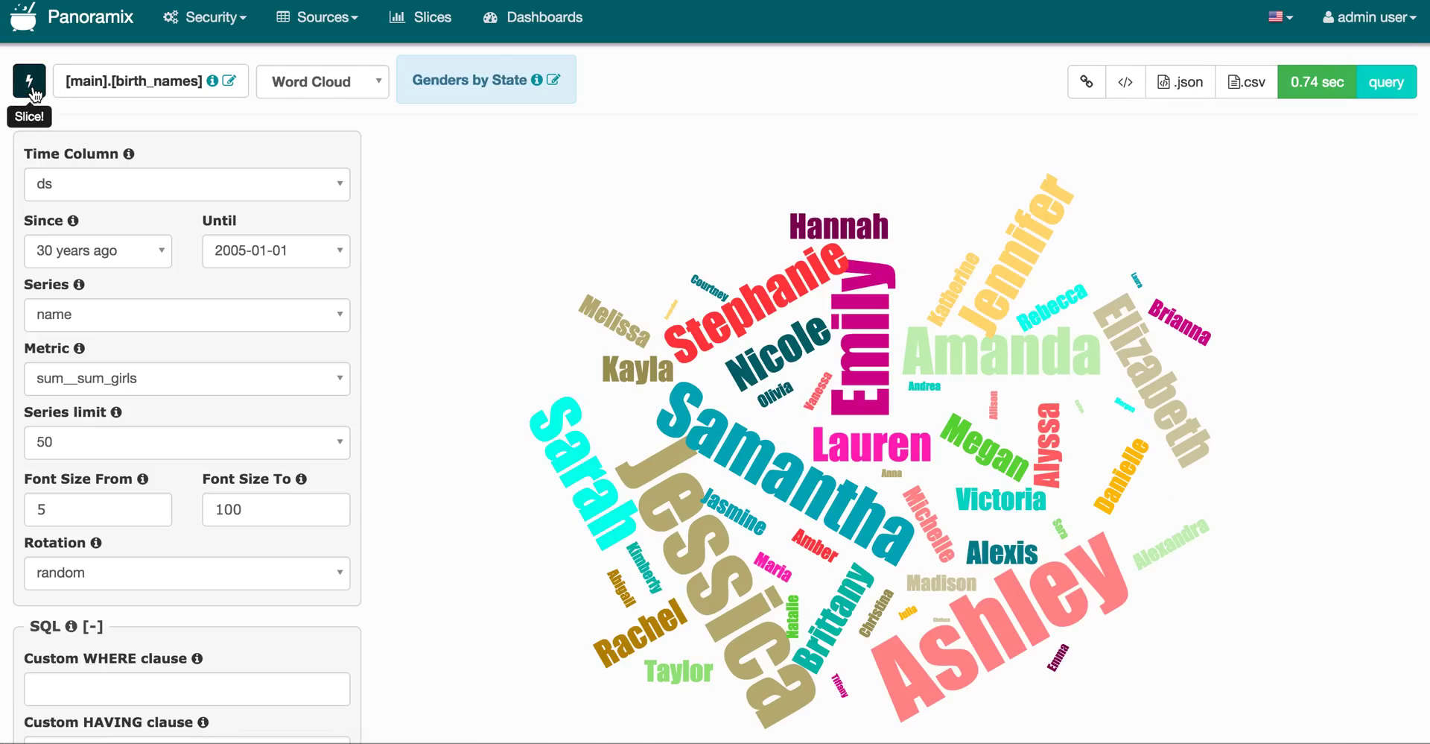
- Pick Sunburst from the chart-type list and run the slice with Slice!
{"action": "left_click", "coordinate": [365, 72]}
{"action": "scroll", "coordinate": [405, 172], "scroll_direction": "down", "scroll_amount": 1}
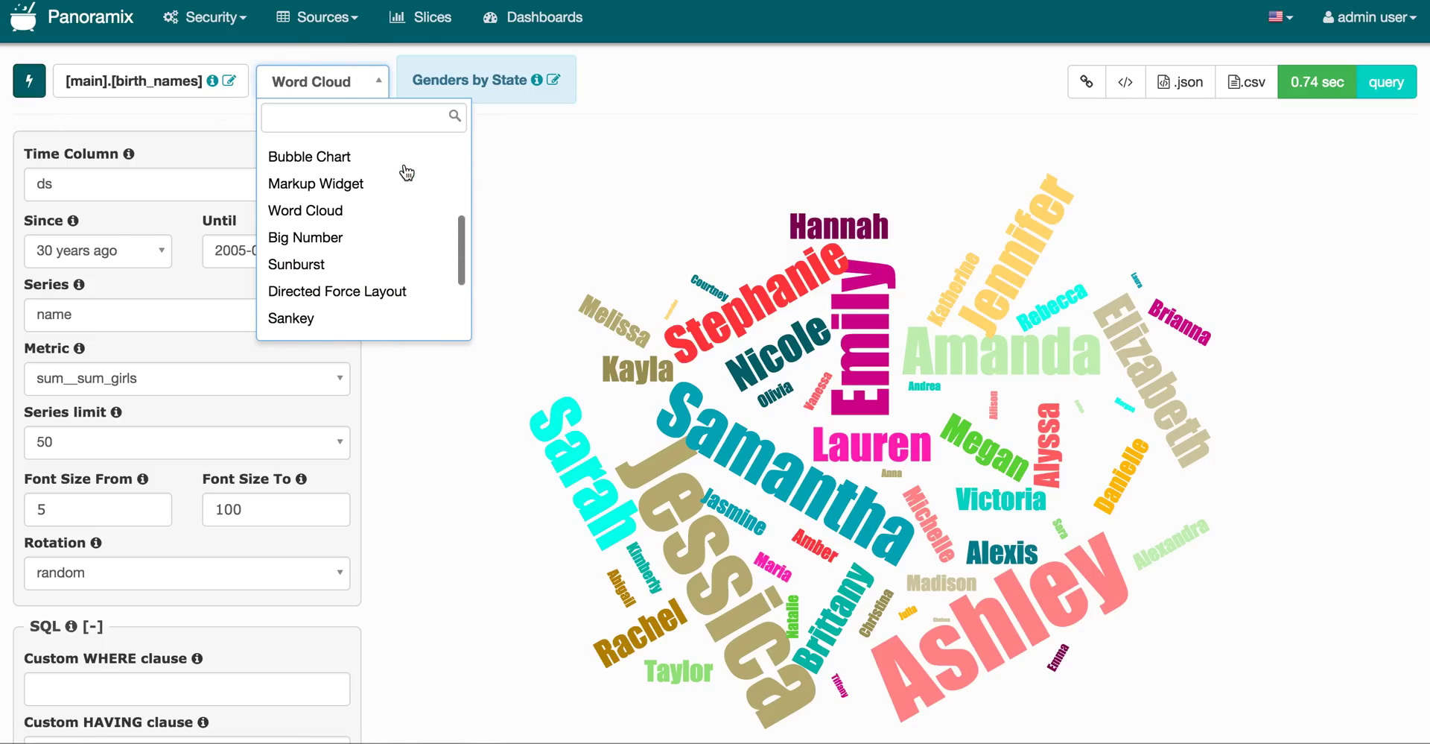
{"action": "scroll", "coordinate": [405, 172], "scroll_direction": "up", "scroll_amount": 1}
{"action": "scroll", "coordinate": [405, 172], "scroll_direction": "up", "scroll_amount": 3}
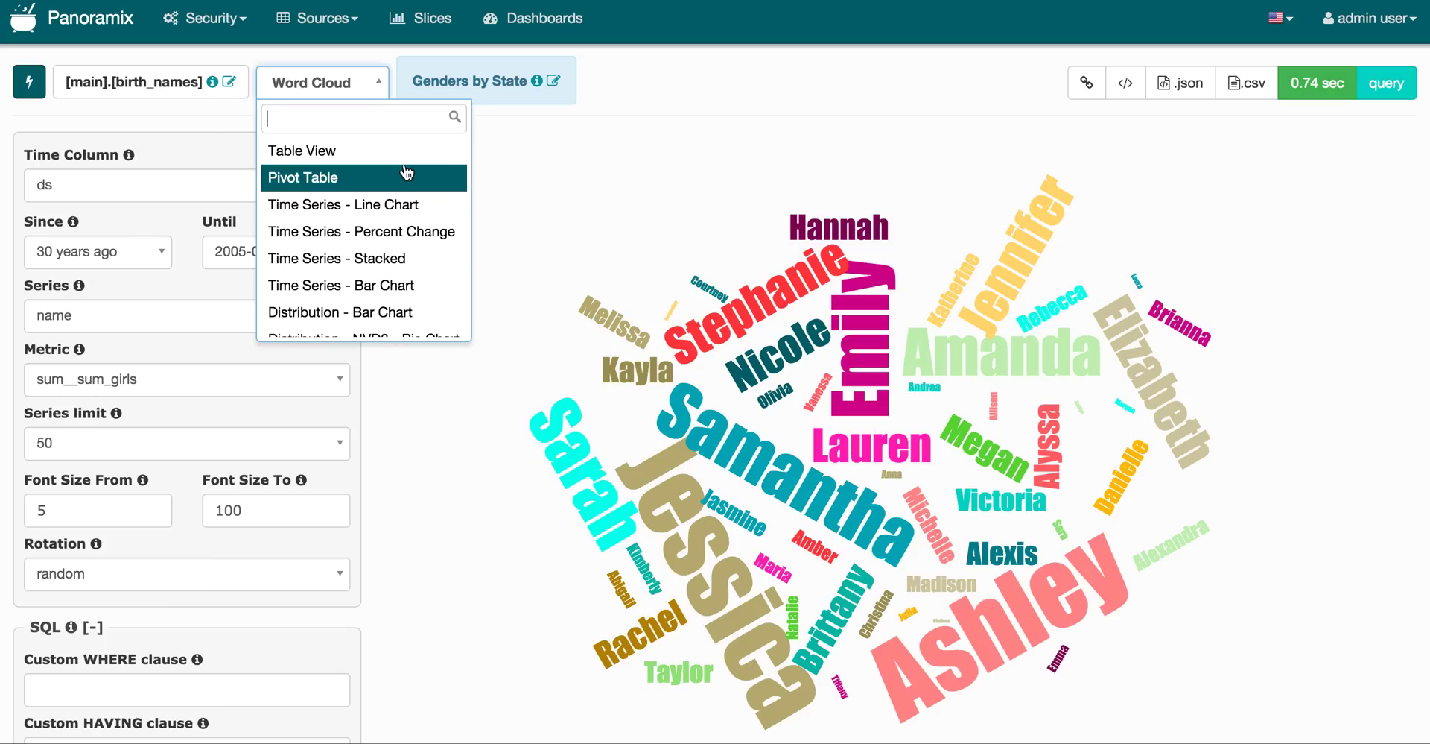
{"action": "scroll", "coordinate": [405, 172], "scroll_direction": "down", "scroll_amount": 11}
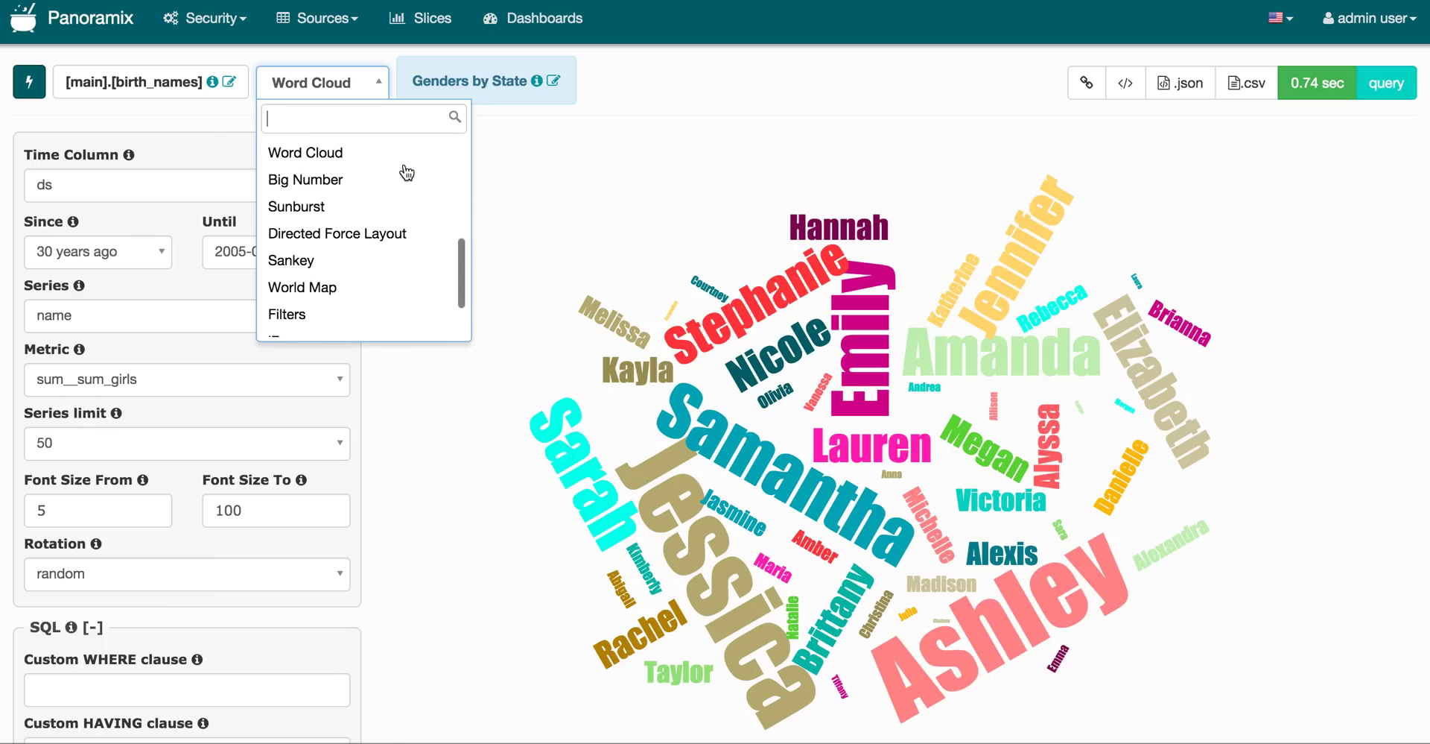
{"action": "left_click", "coordinate": [365, 146]}
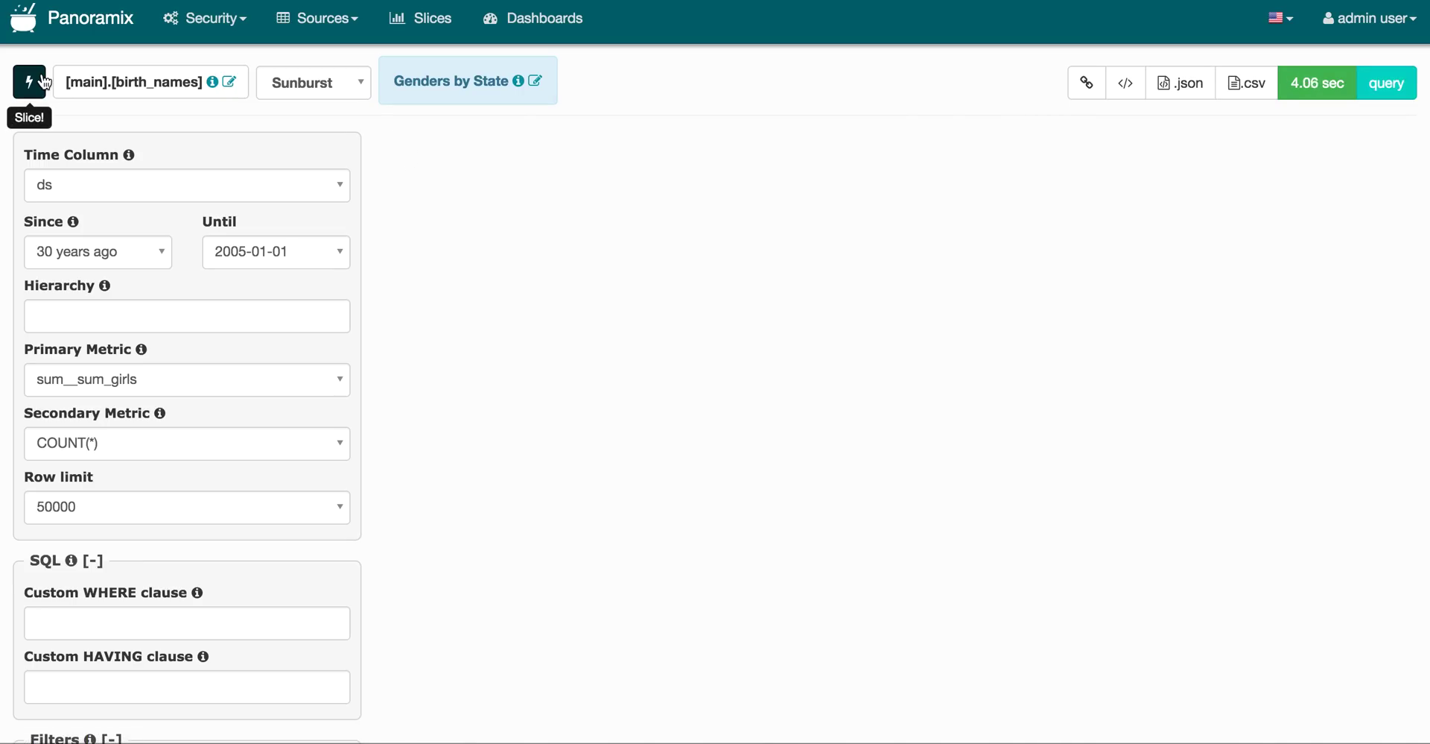
{"action": "left_click", "coordinate": [29, 82]}
- Go to Sources > Tables and edit birth_names to see its column list
{"action": "left_click", "coordinate": [306, 21]}
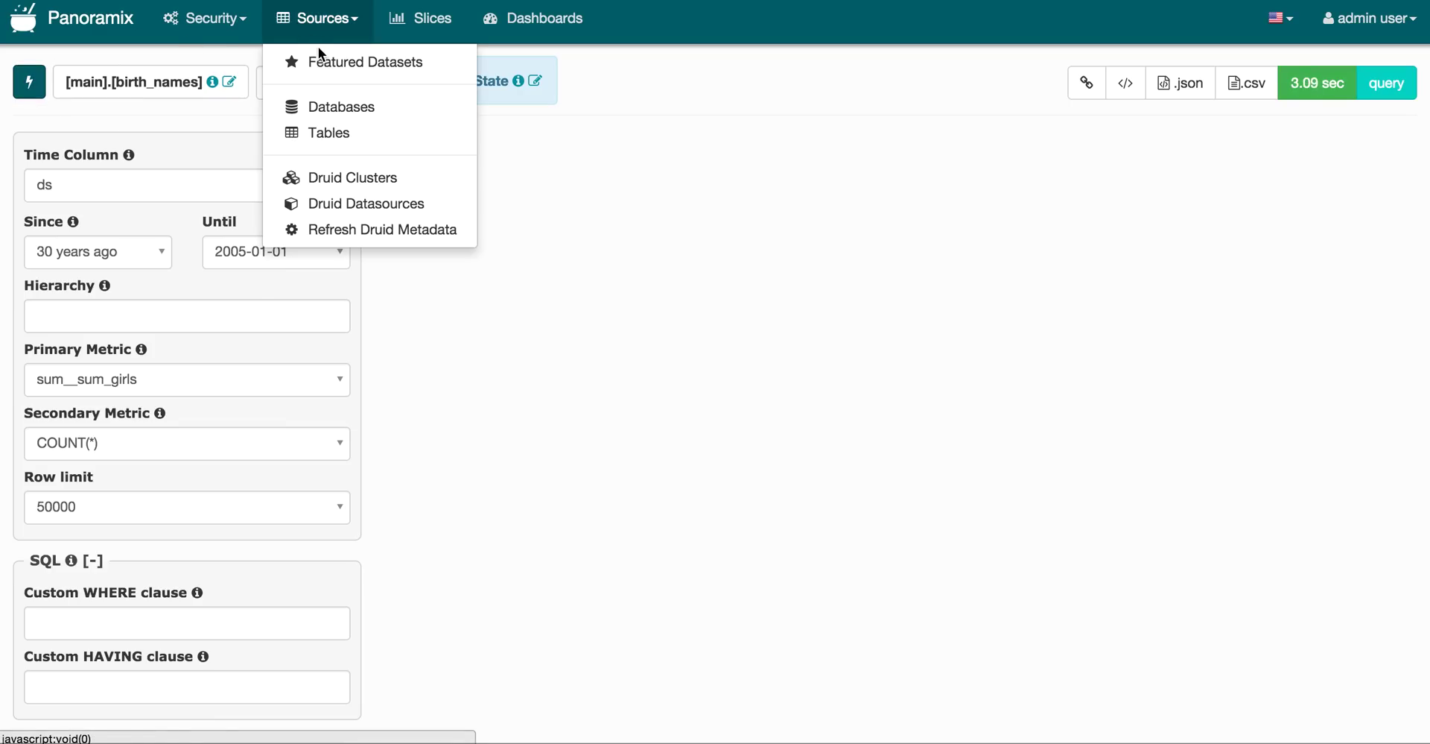
{"action": "left_click", "coordinate": [342, 135]}
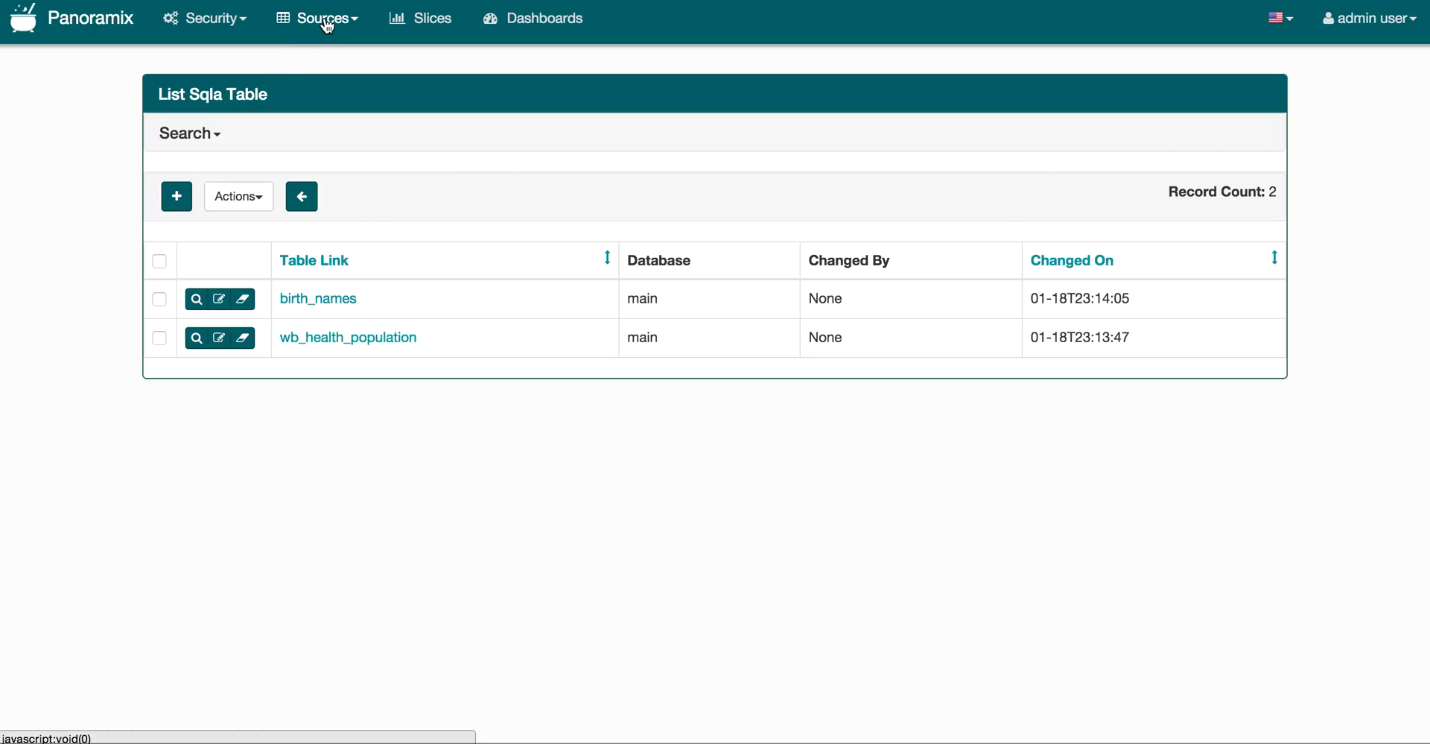
{"action": "left_click", "coordinate": [220, 300]}
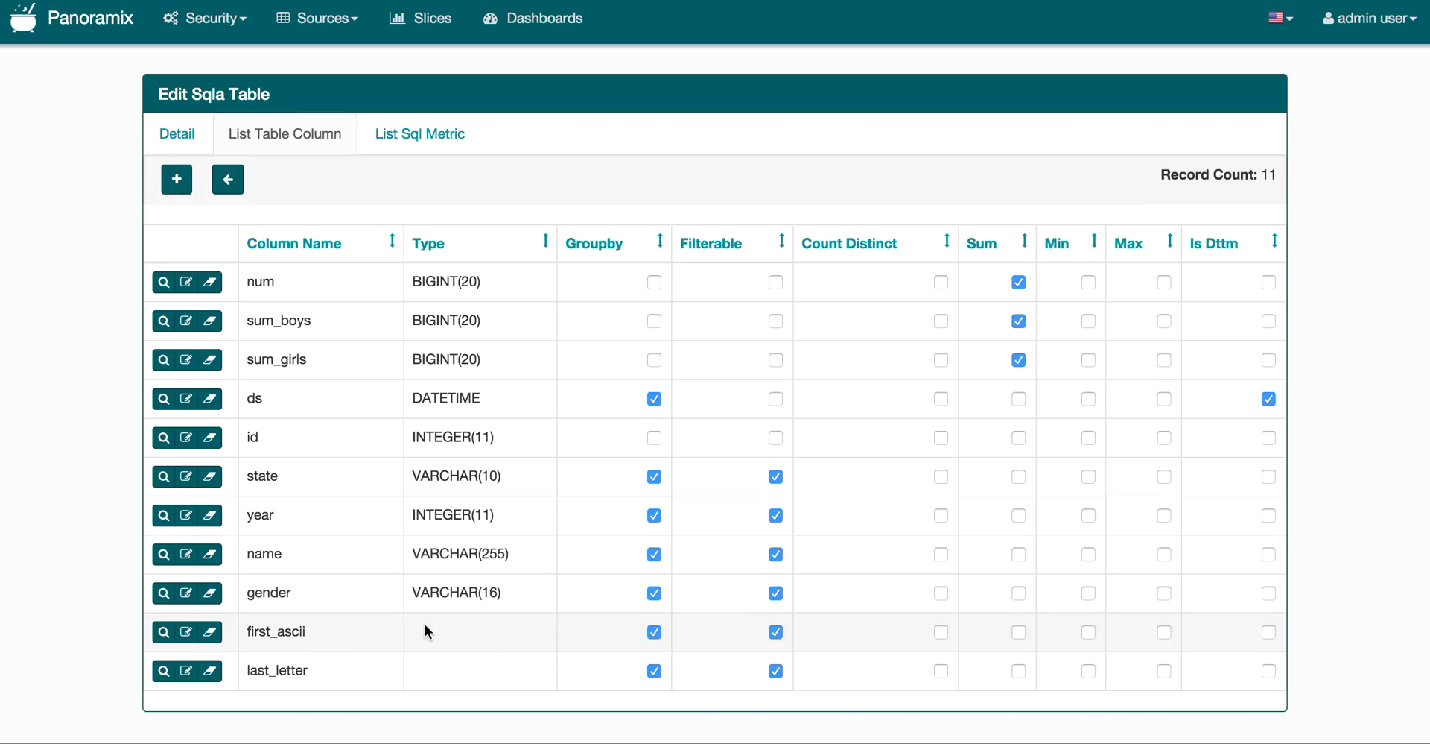
- Review birth_names' six metrics, view its Detail tab, then open the Security menu
{"action": "left_click", "coordinate": [427, 134]}
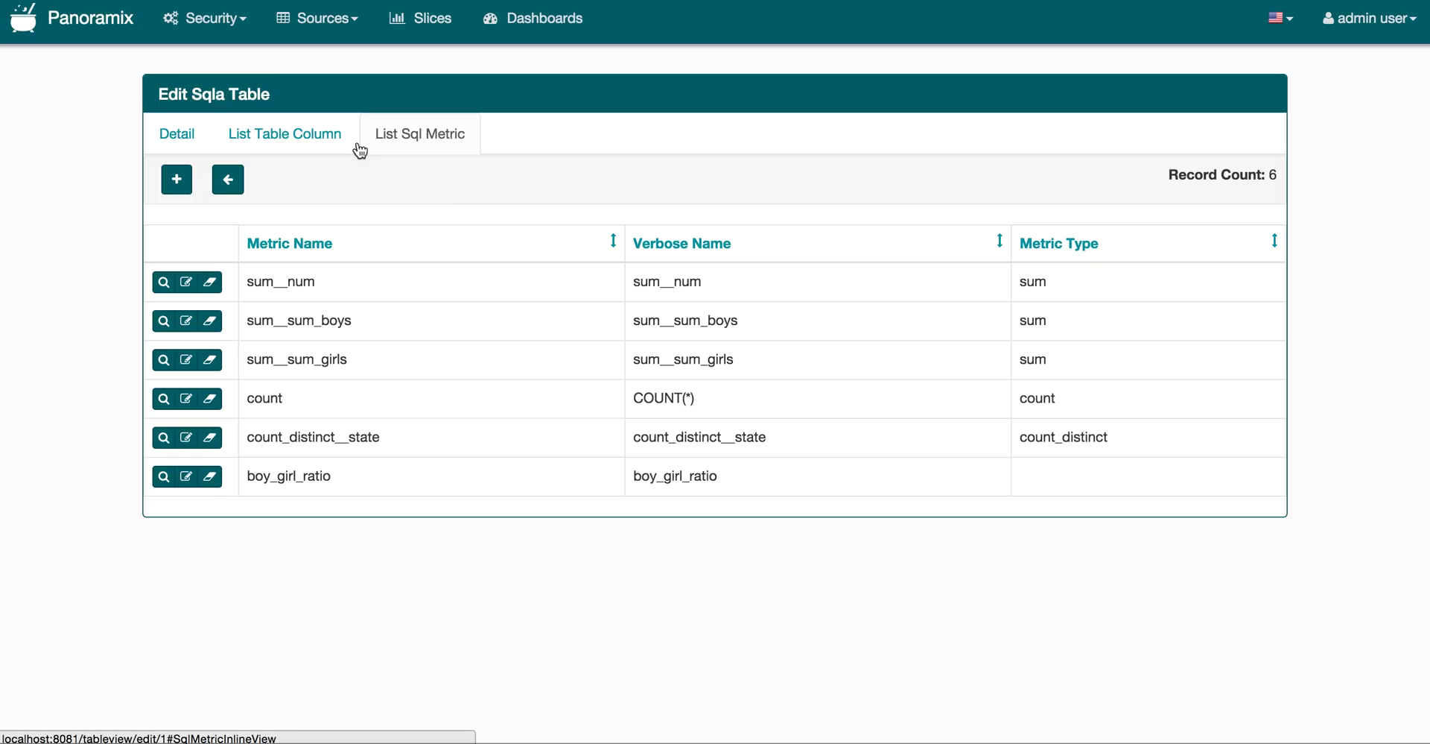
{"action": "left_click", "coordinate": [193, 146]}
{"action": "left_click", "coordinate": [232, 23]}
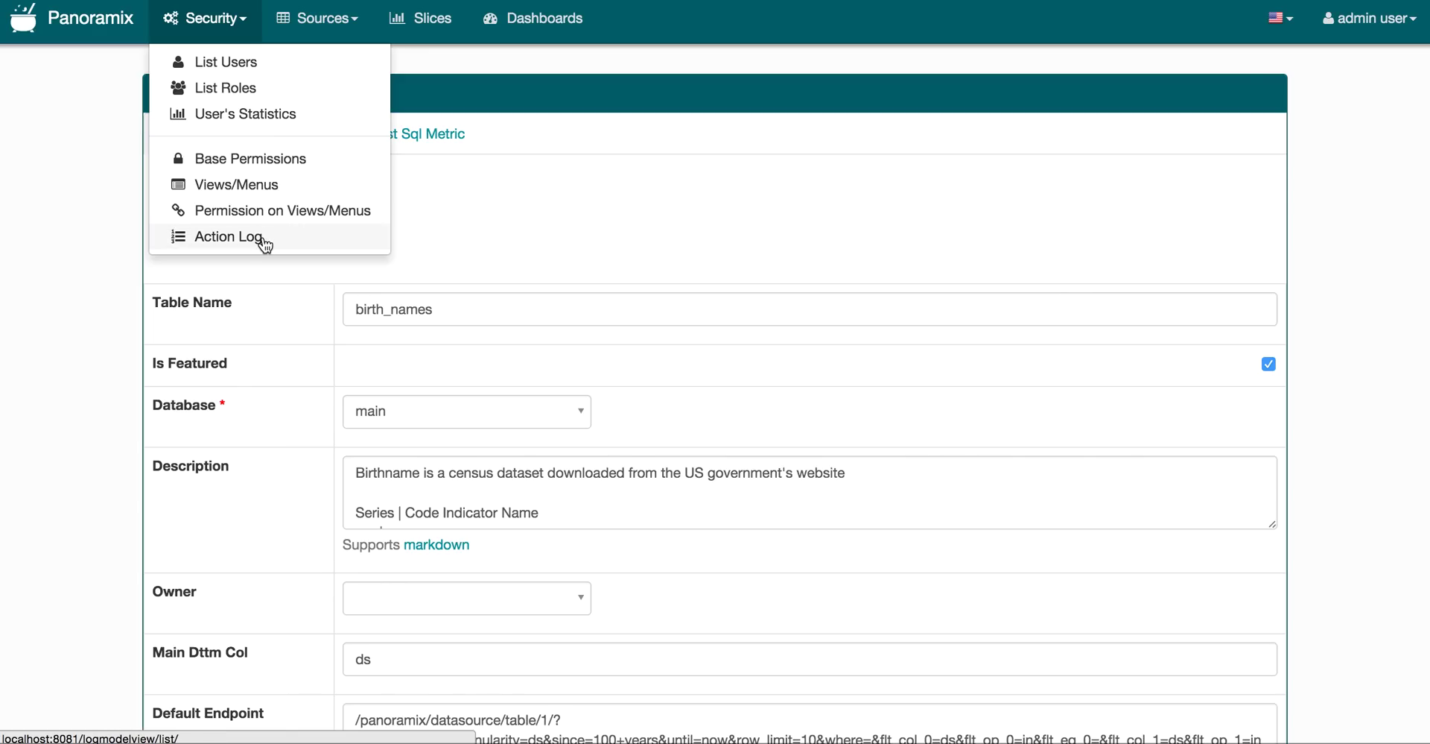
- Go to the Dashboards list and open World's Health Bank Dashboard
{"action": "left_click", "coordinate": [537, 21]}
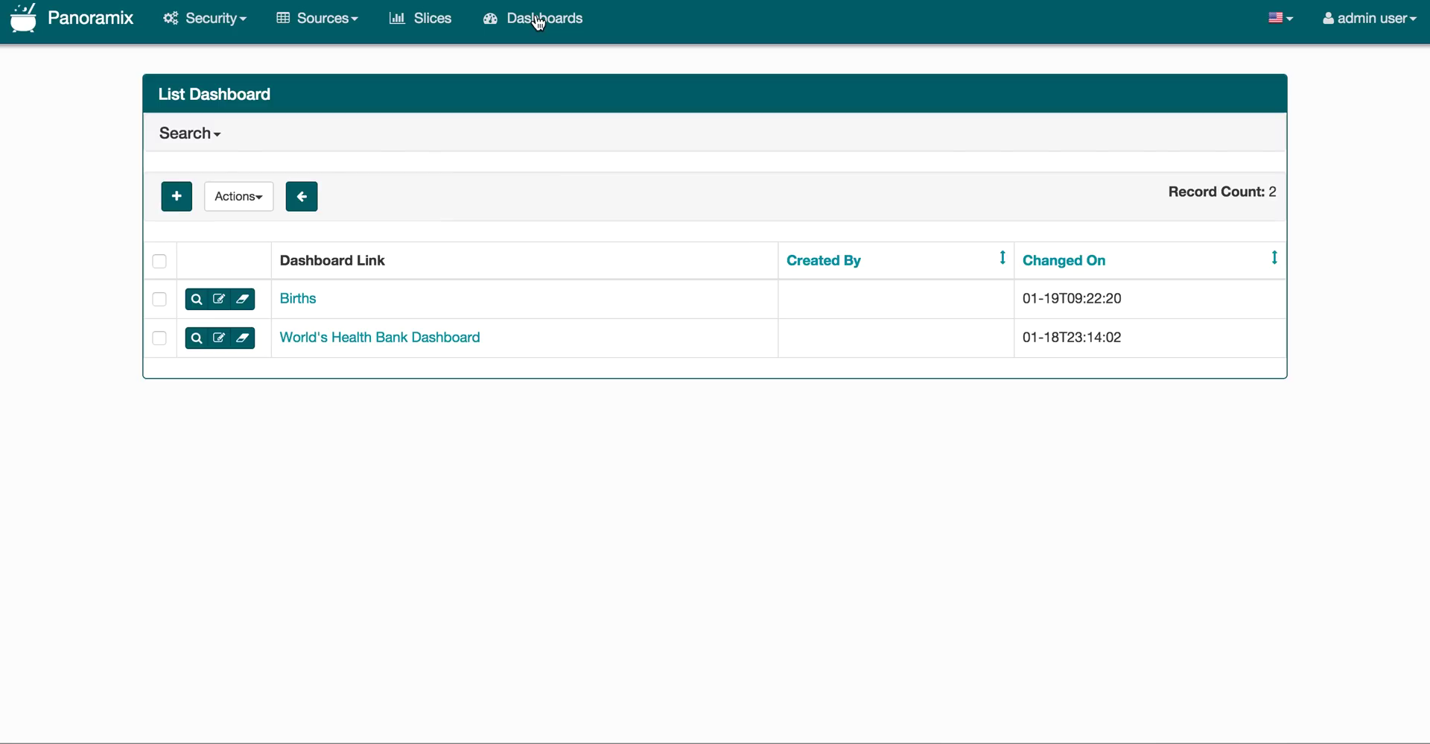
{"action": "left_click", "coordinate": [403, 350]}
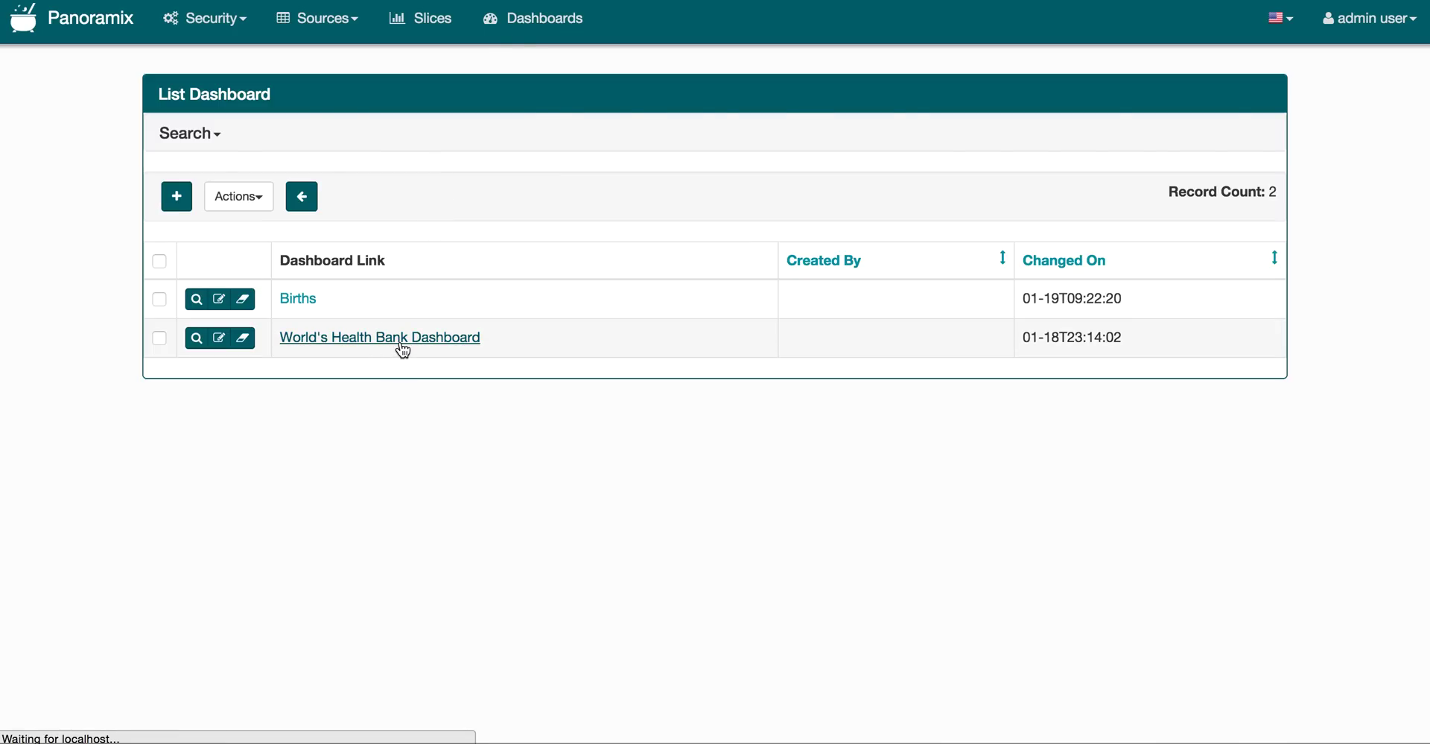